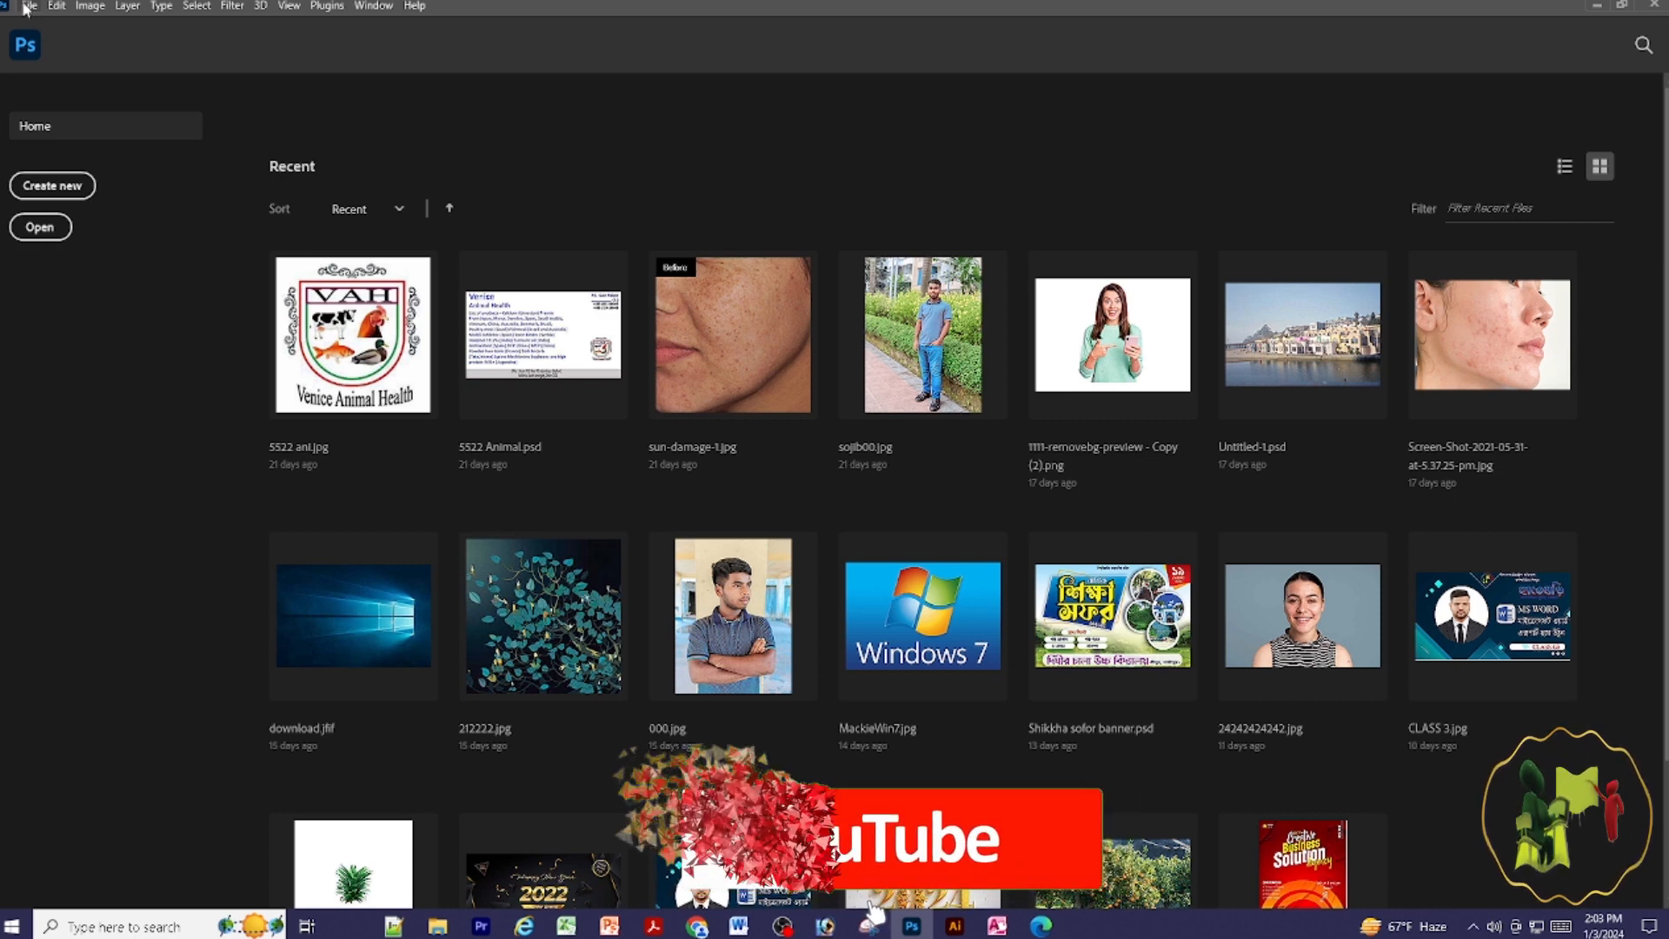
Create a new 2048 x 1080 pixel document with transparent background contents and collapse the History panel.
left_click(29, 6)
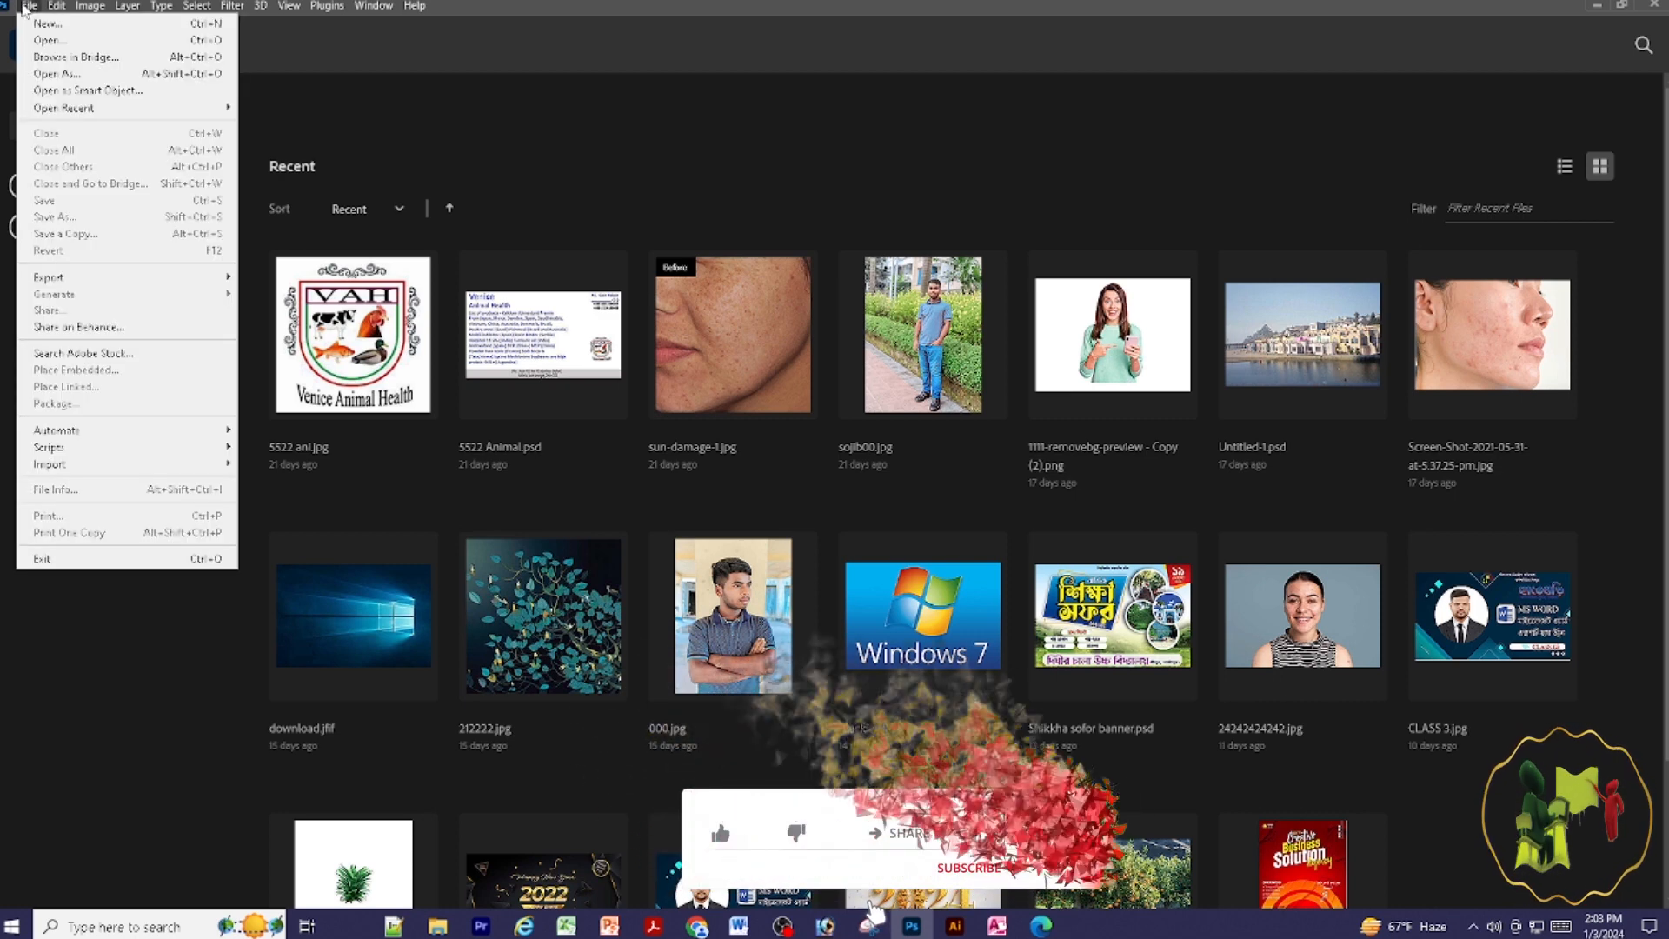
left_click(77, 27)
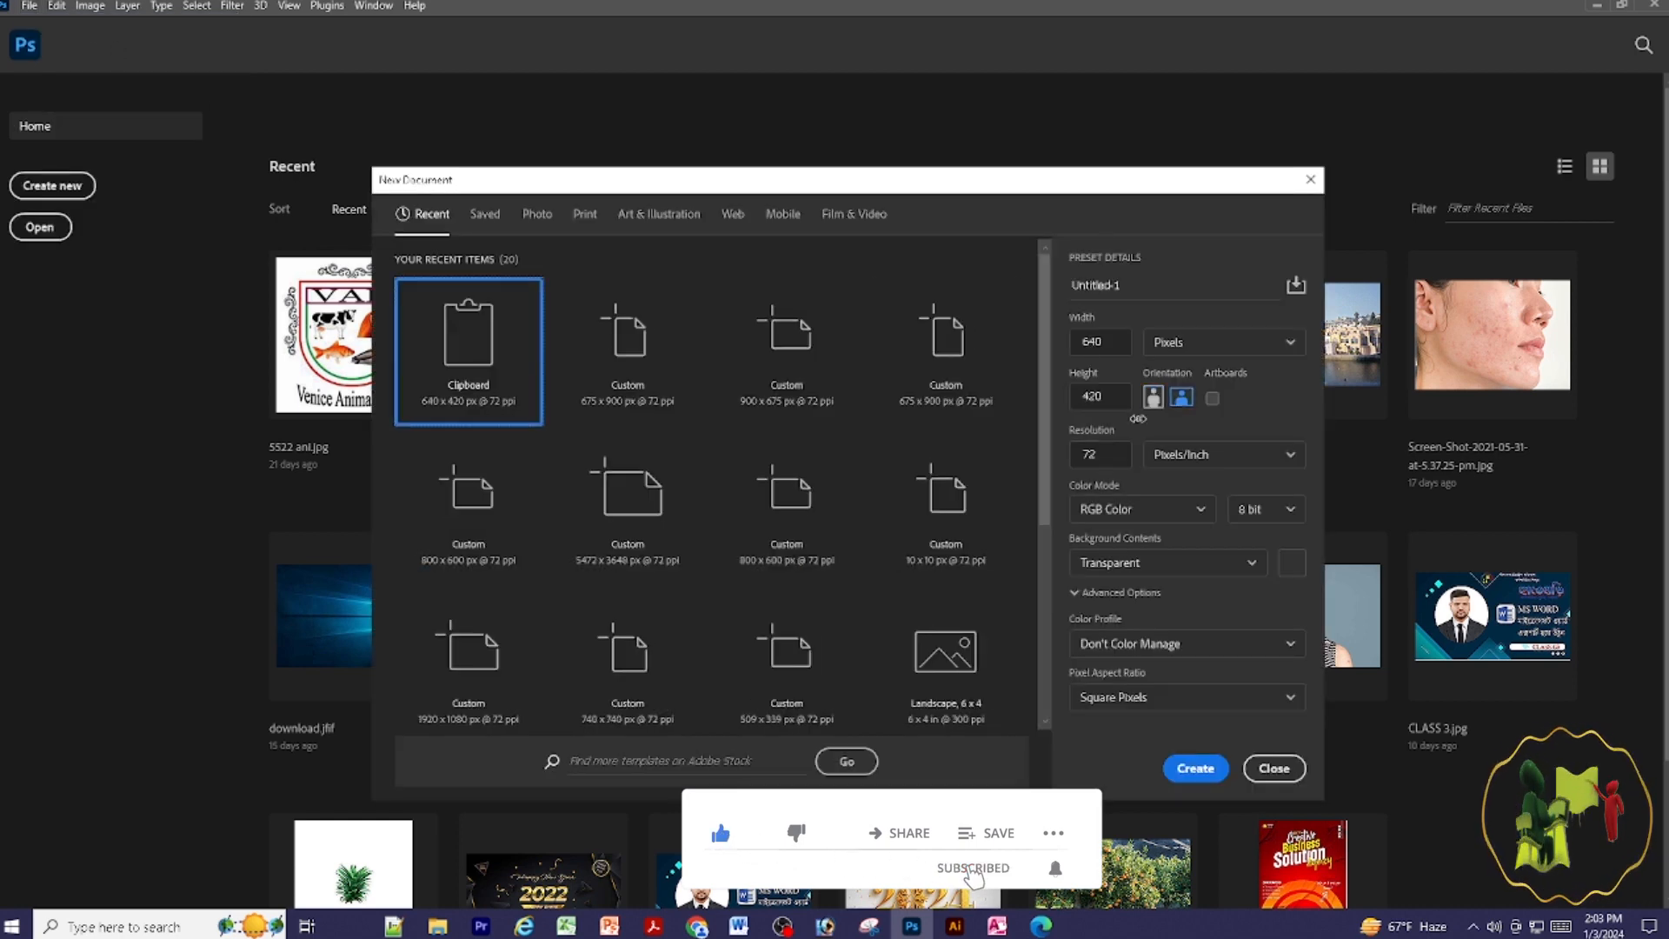
double_click(1122, 352)
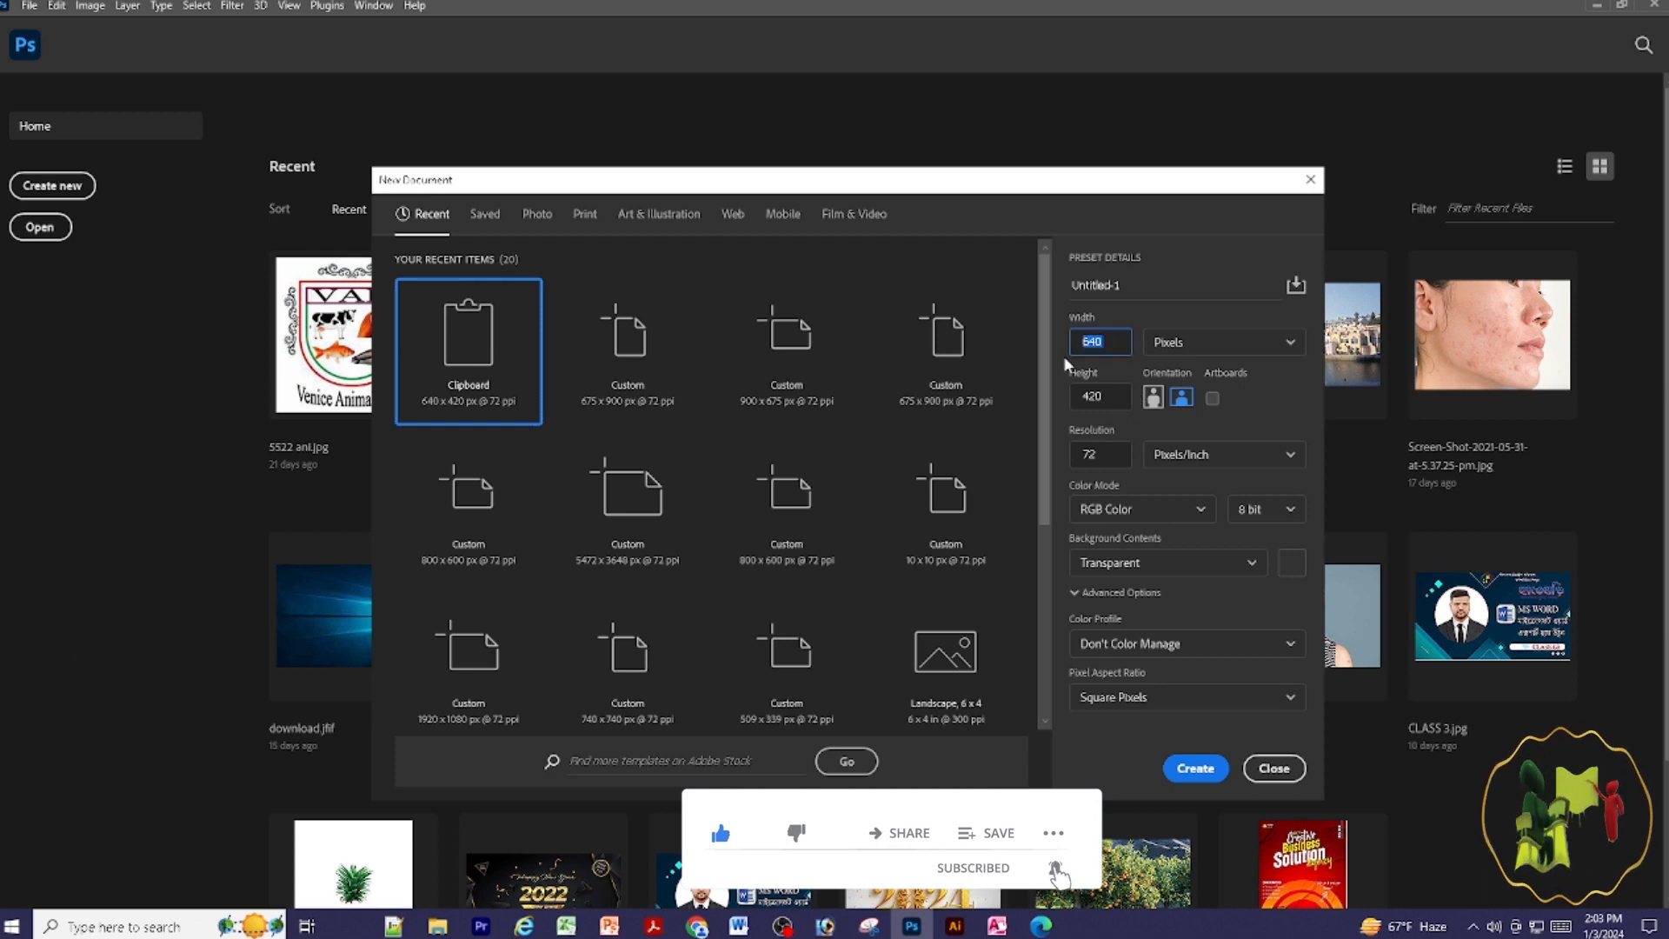
type("2048")
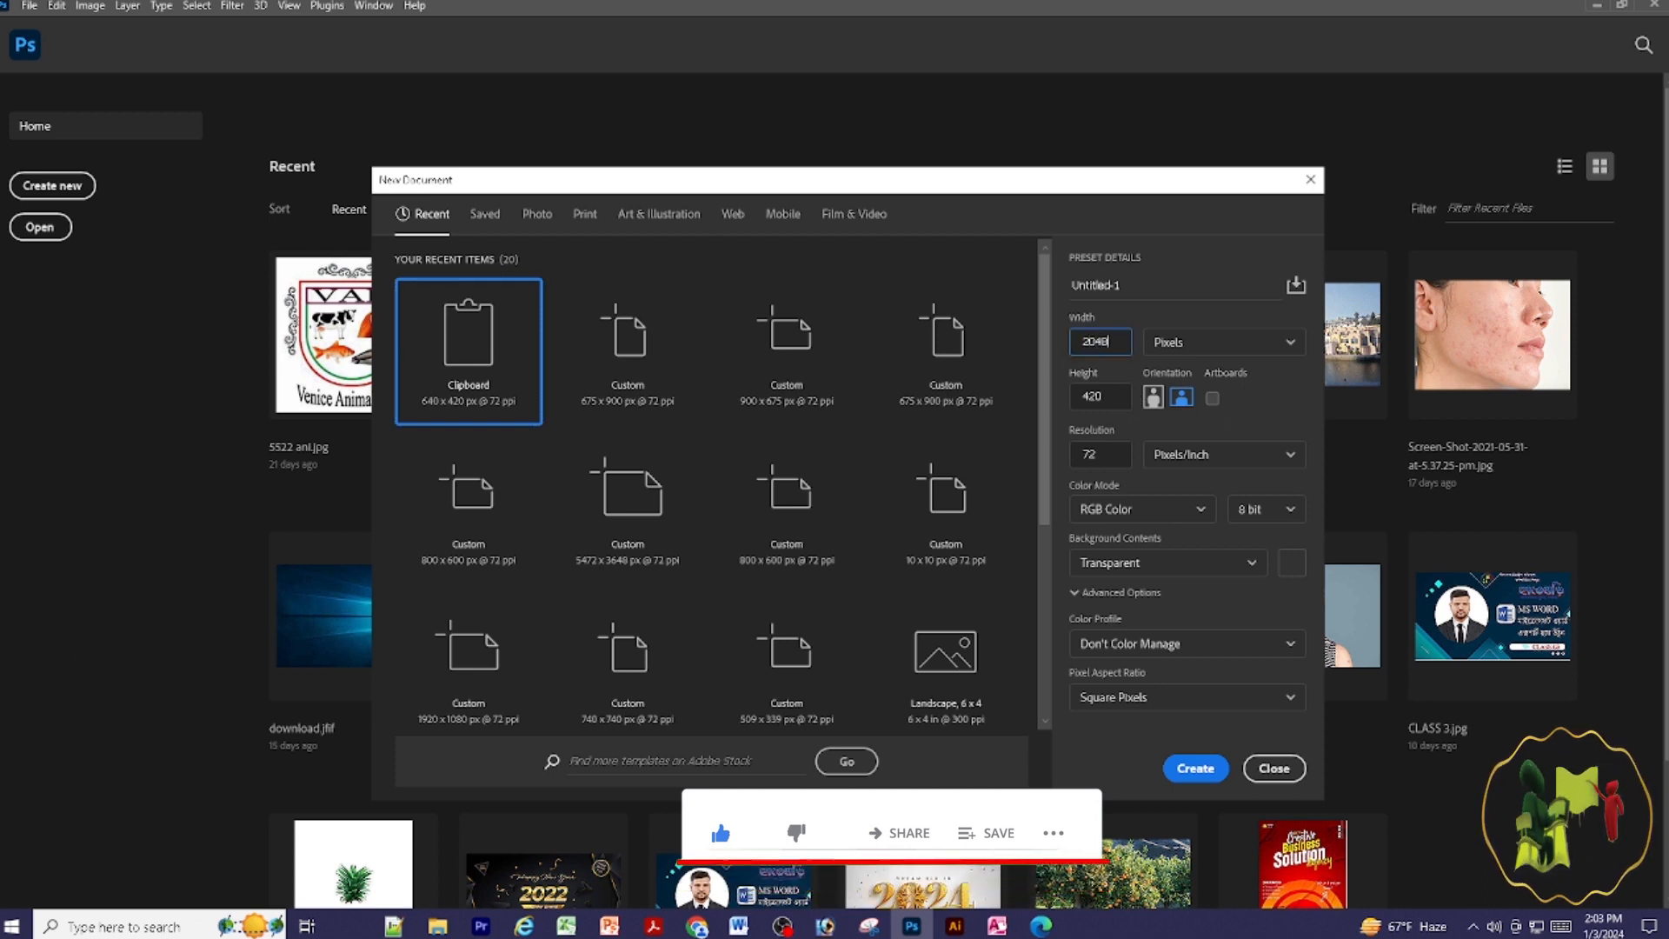
key("Tab")
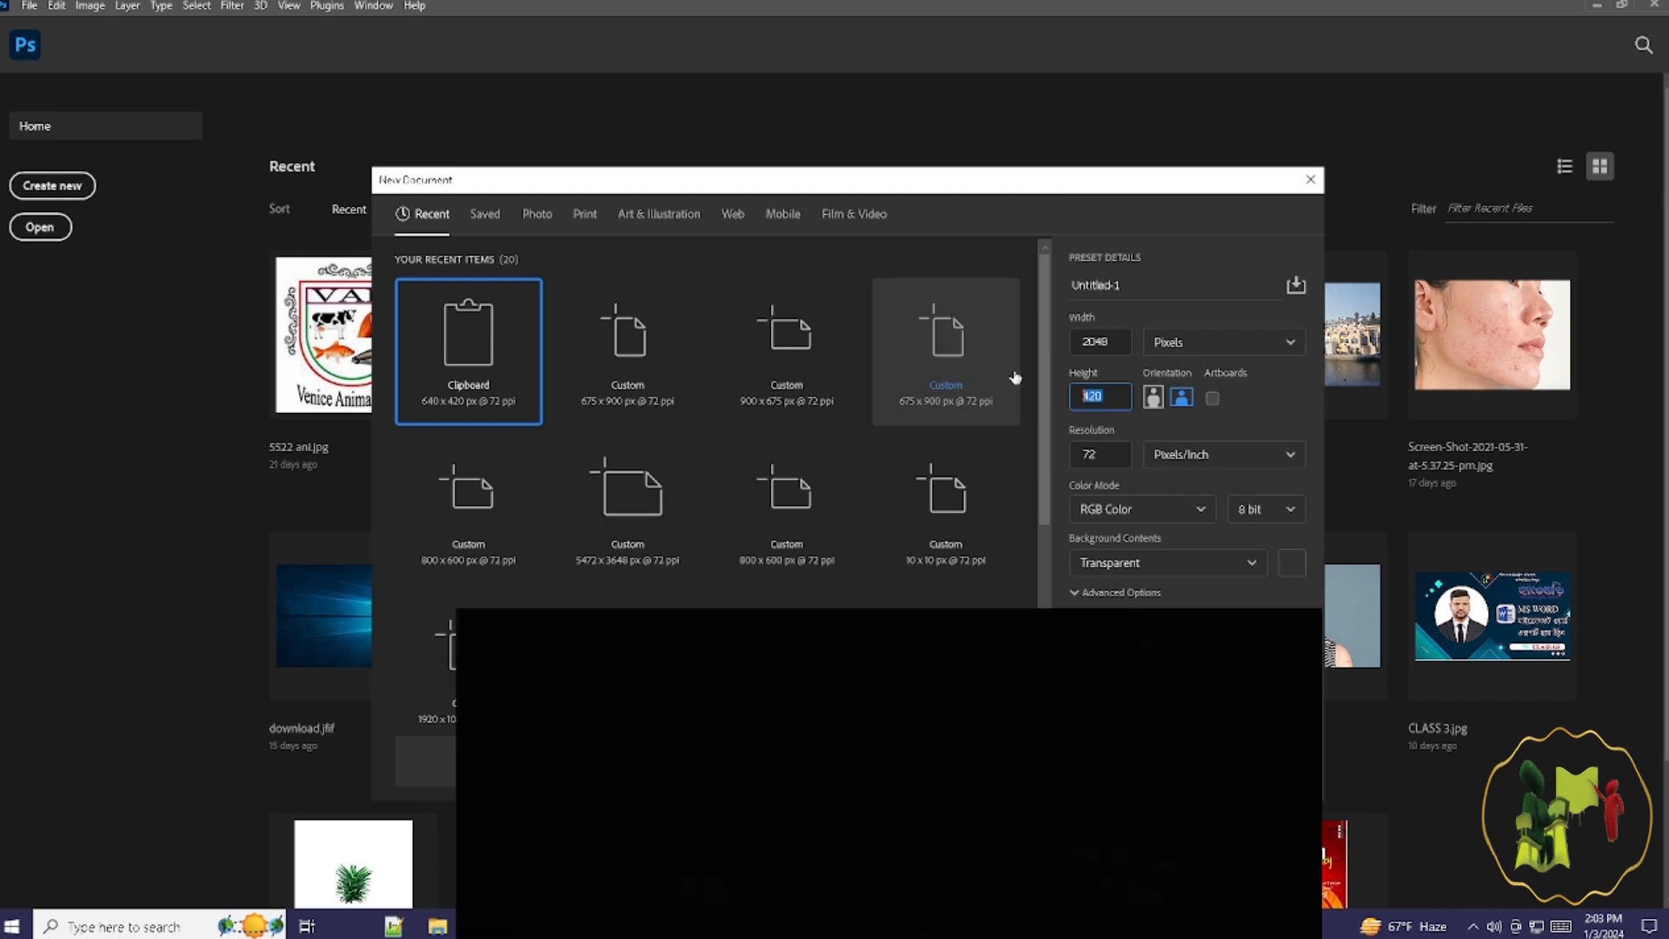
type("1080")
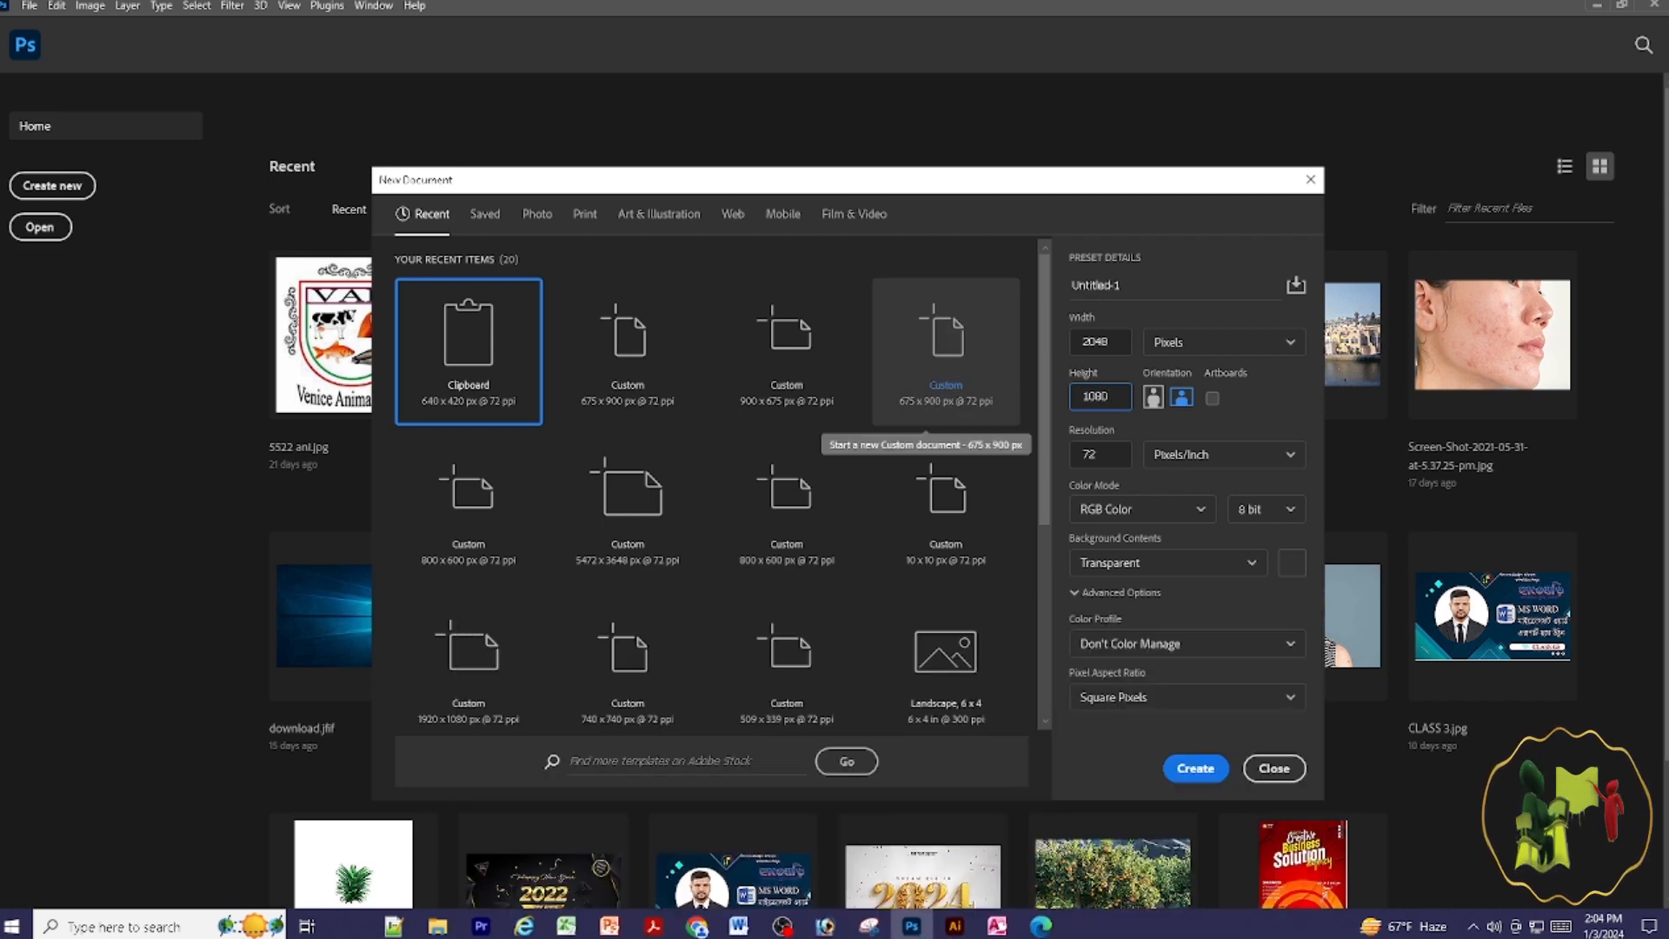
left_click(1166, 563)
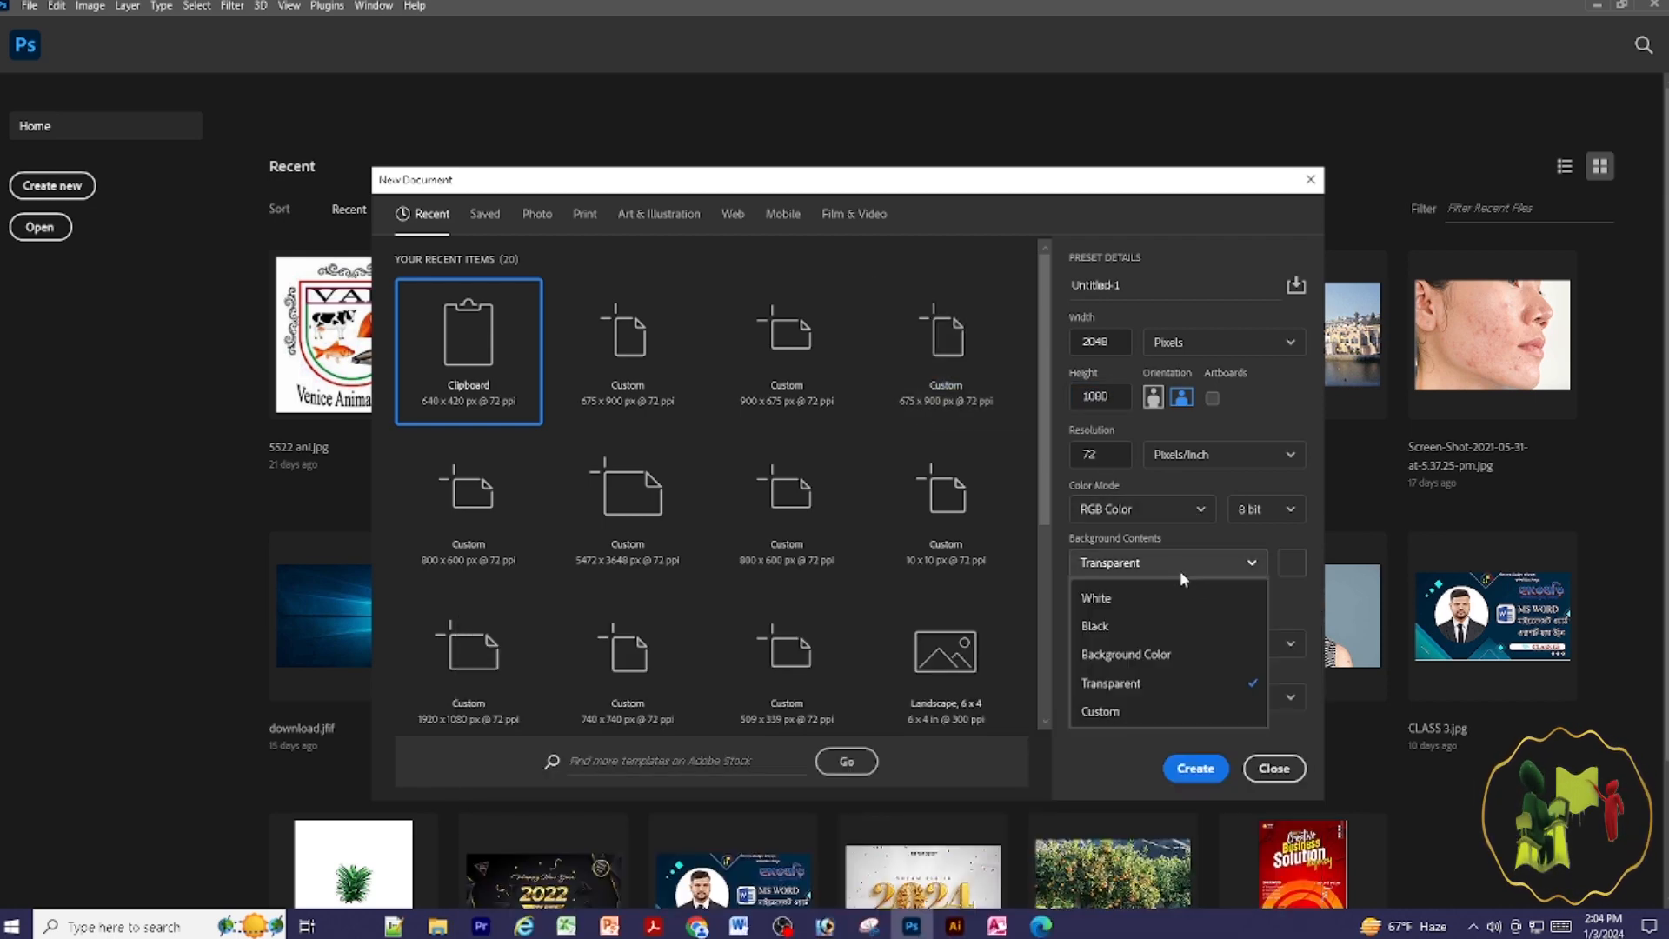
left_click(1152, 683)
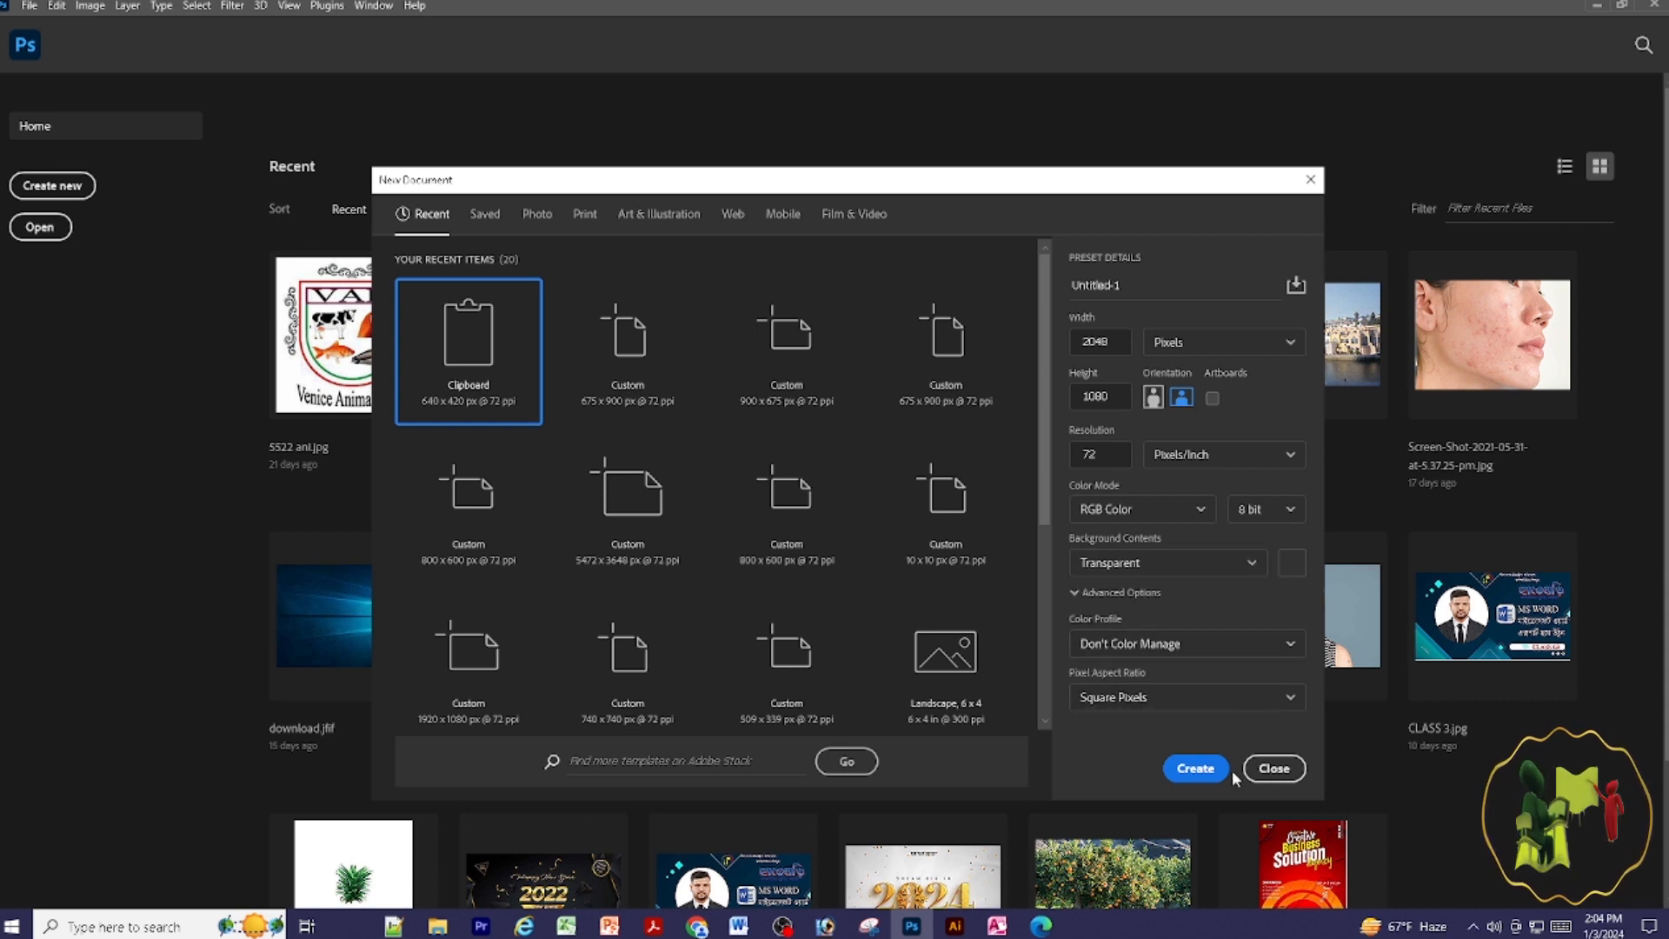
left_click(1196, 770)
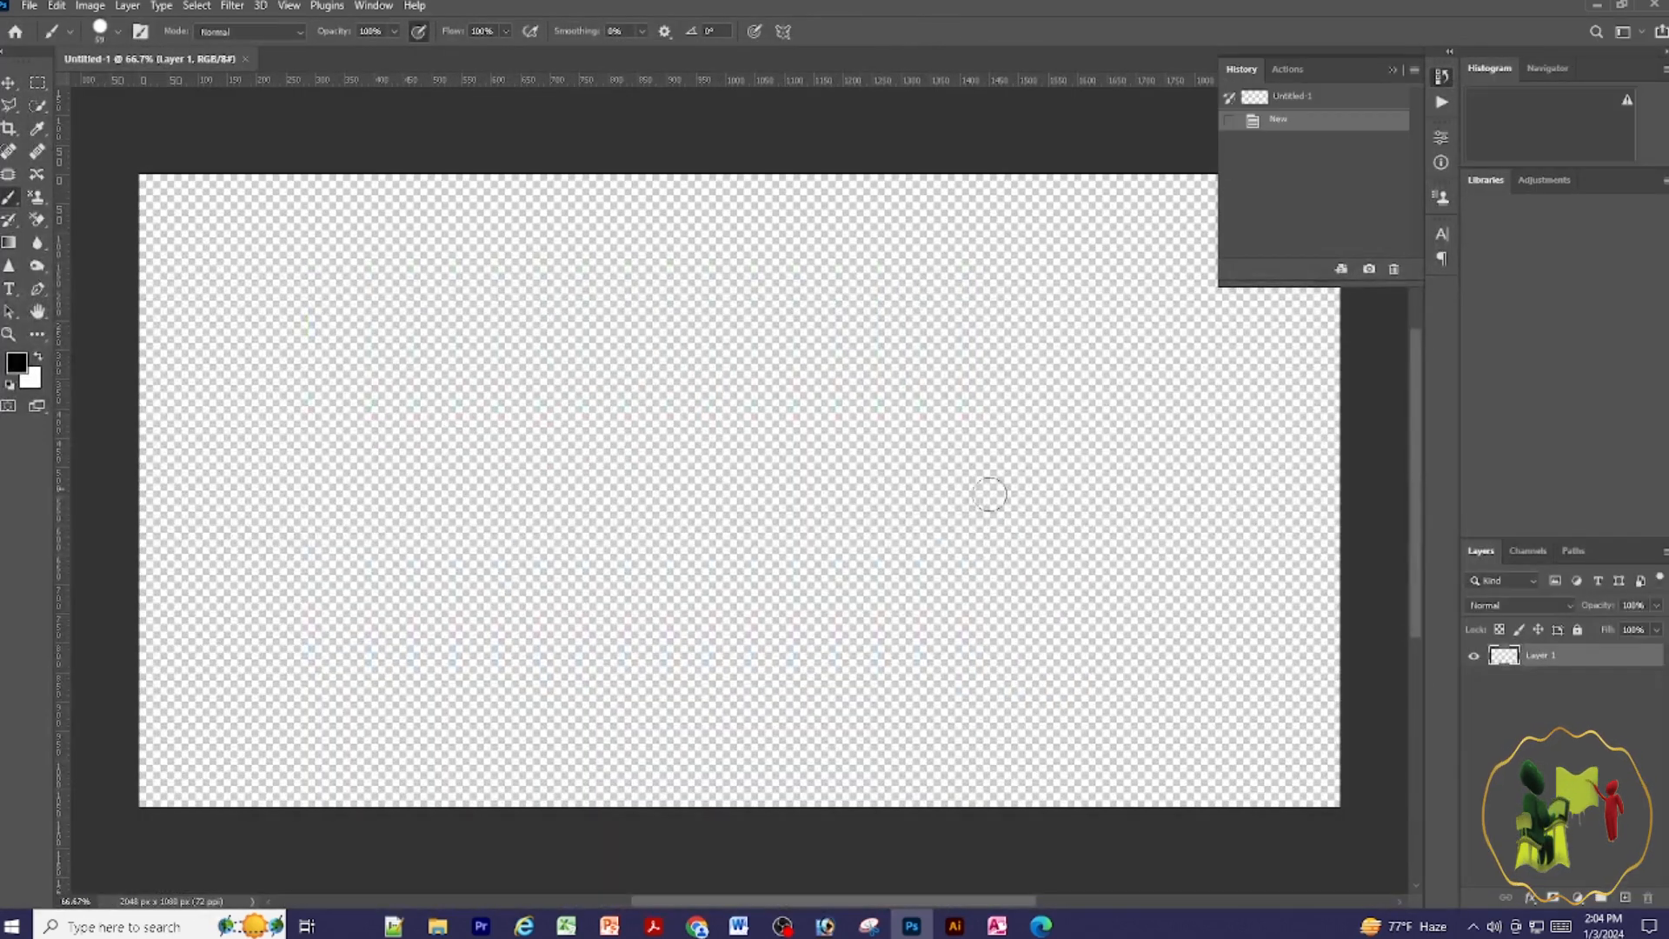
left_click(1407, 78)
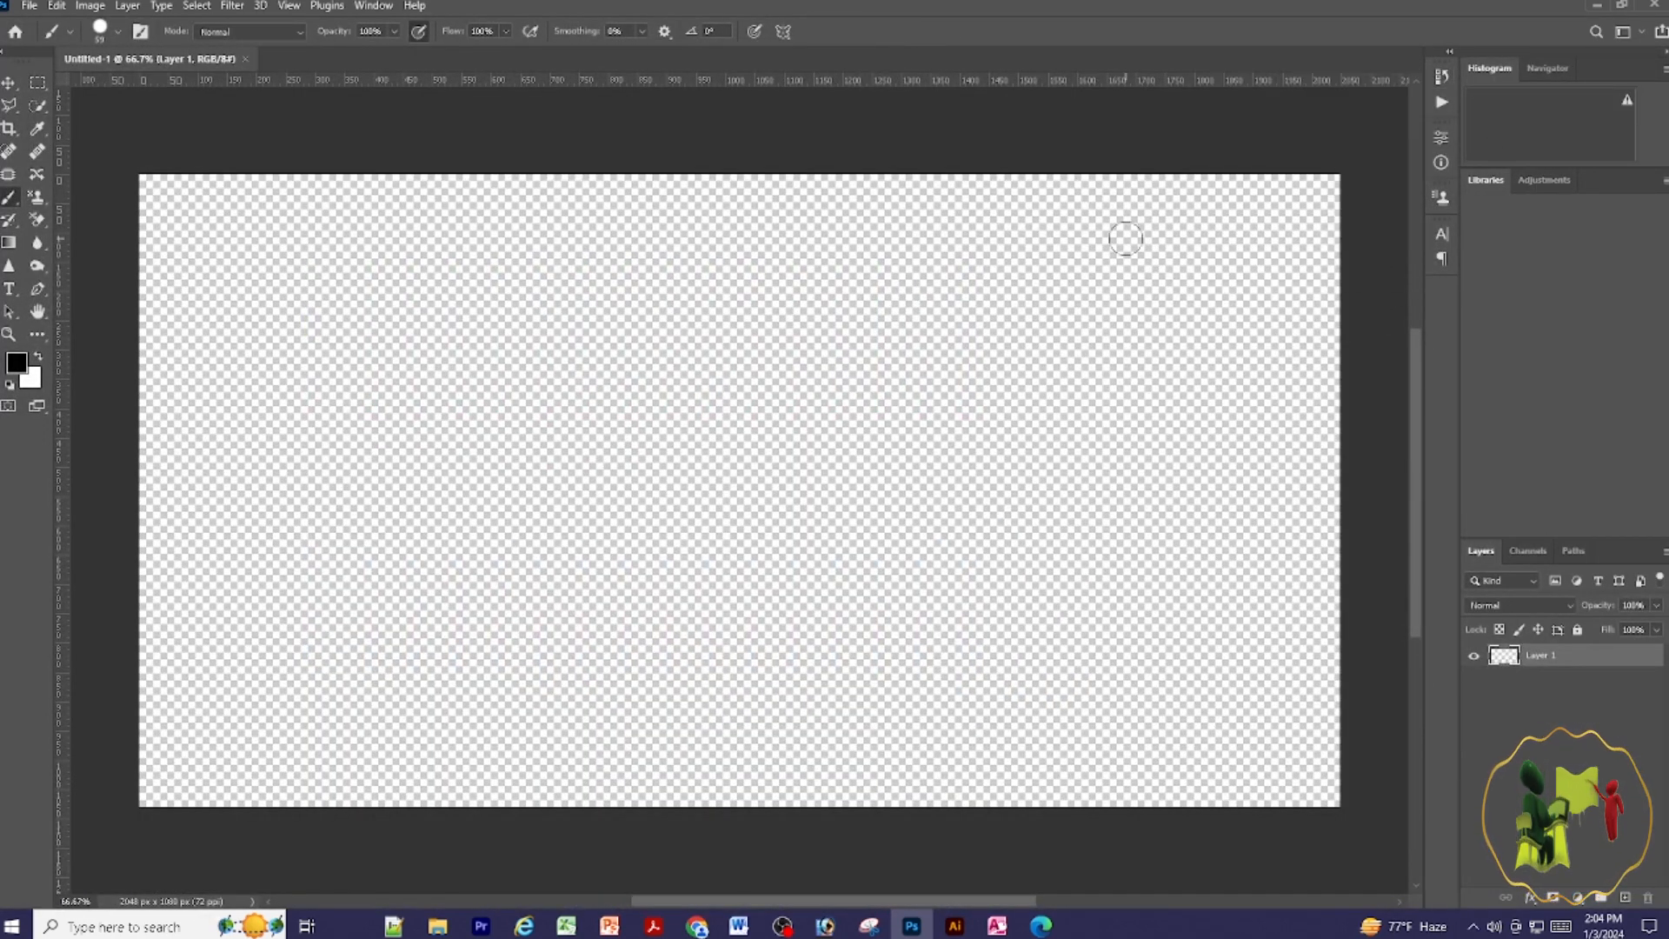
Create a second document 10 x 10 pixels with a transparent background and fit its canvas to the window.
left_click(39, 12)
left_click(42, 24)
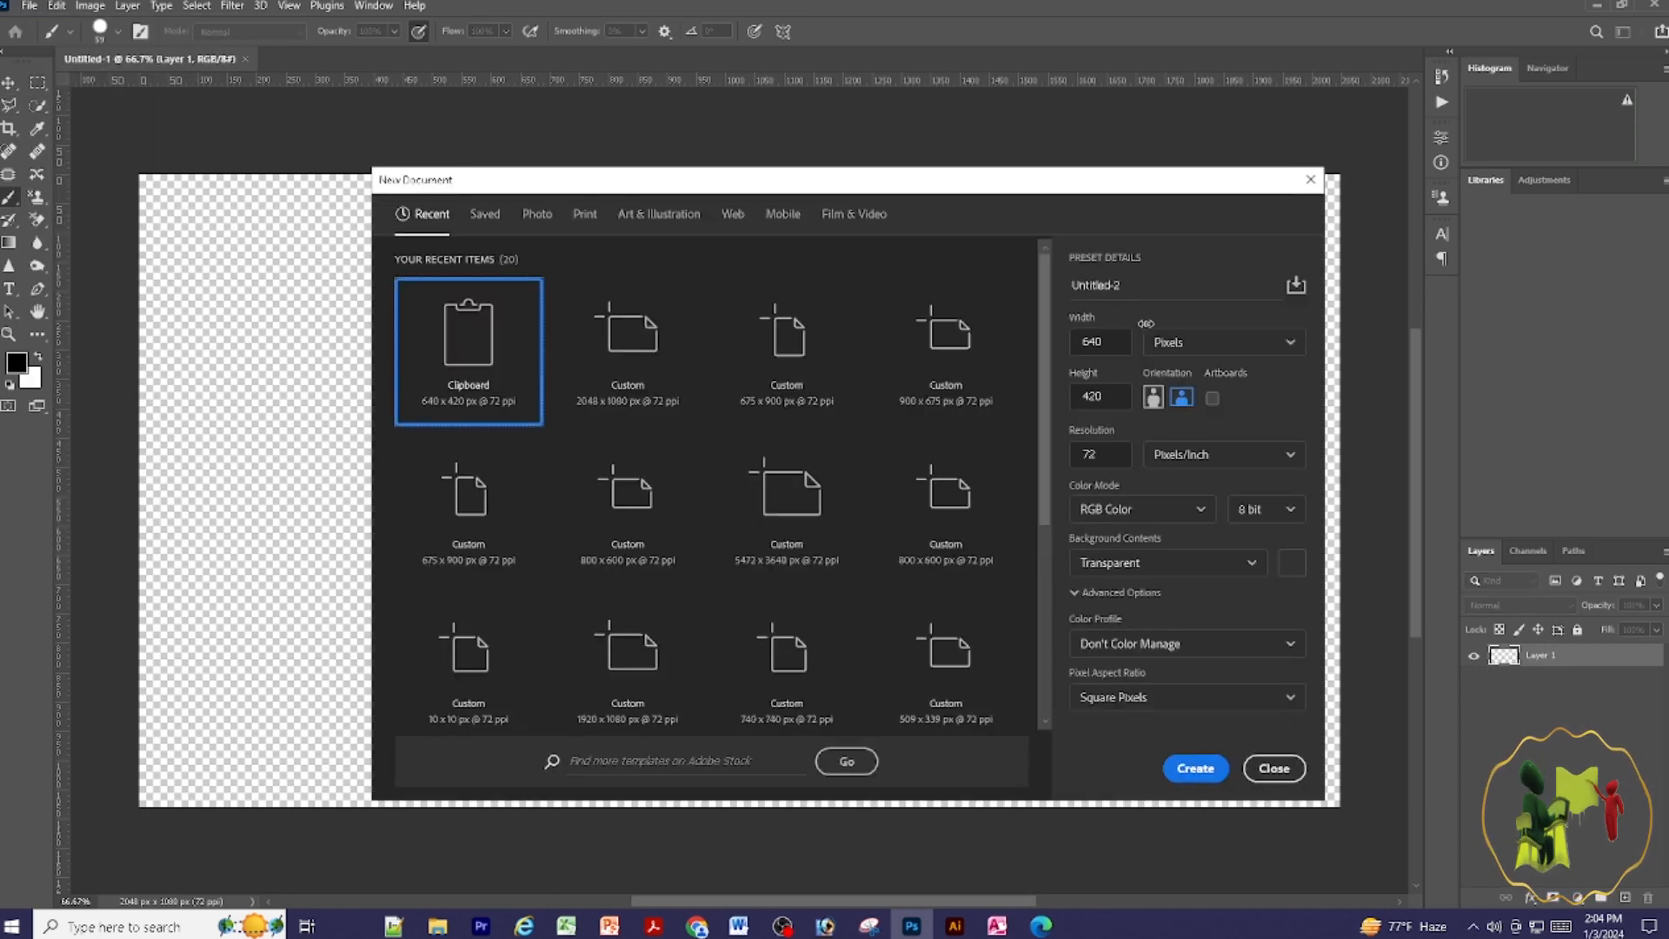
left_click(1117, 334)
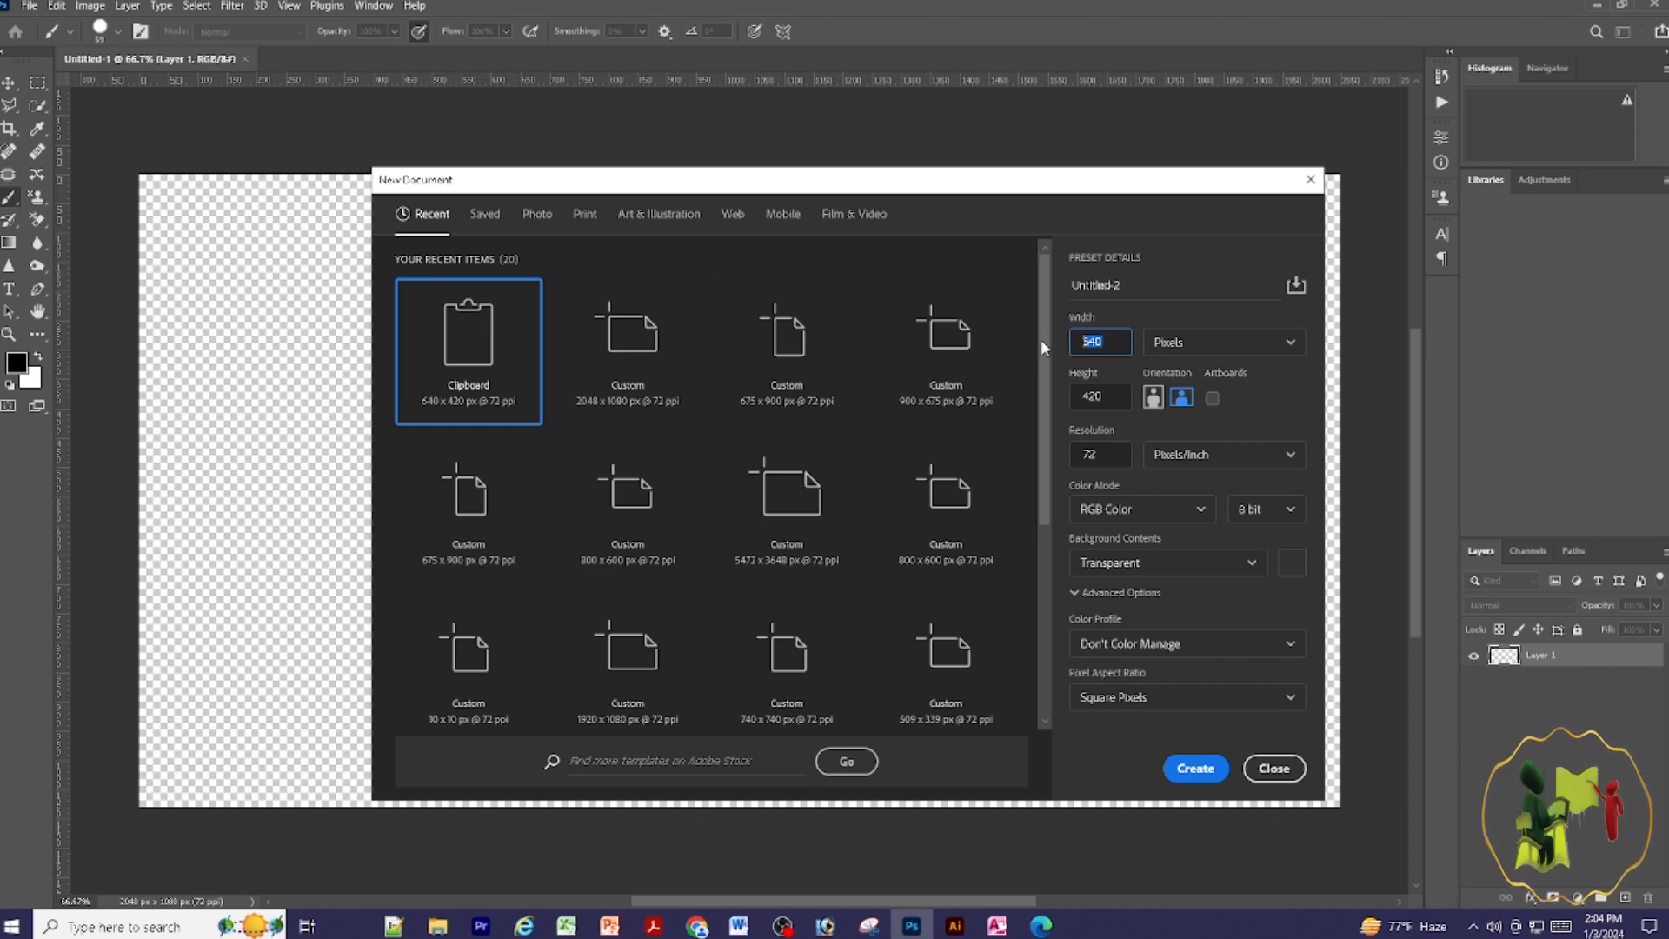
type("10")
key("Tab")
type("10")
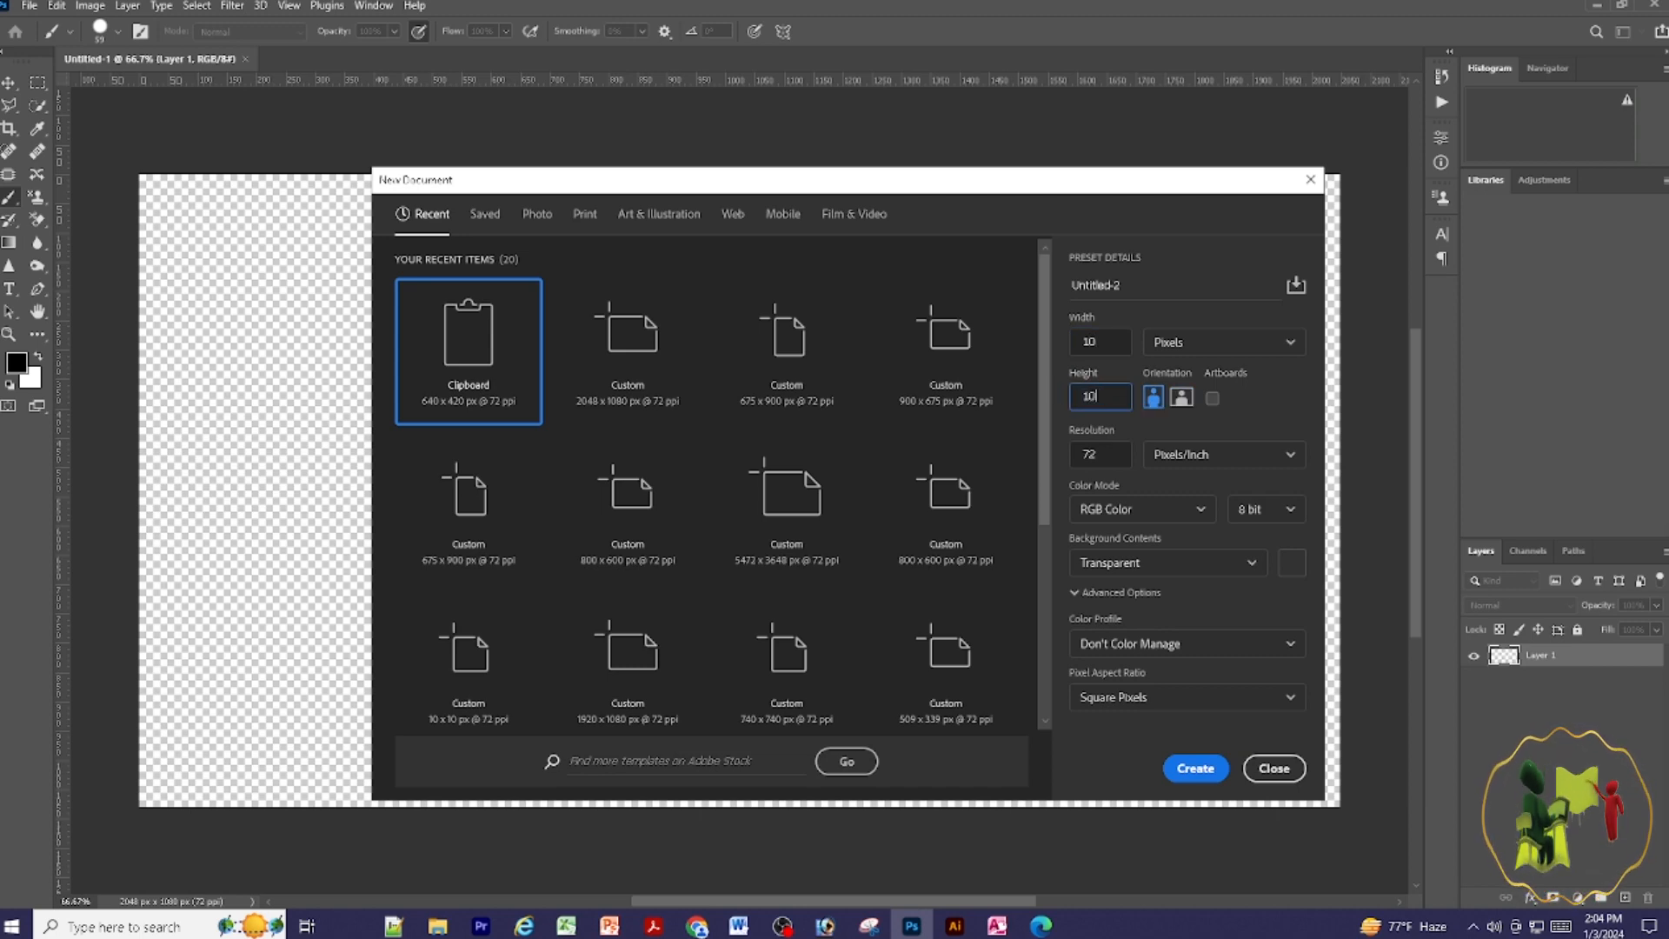
left_click(1215, 768)
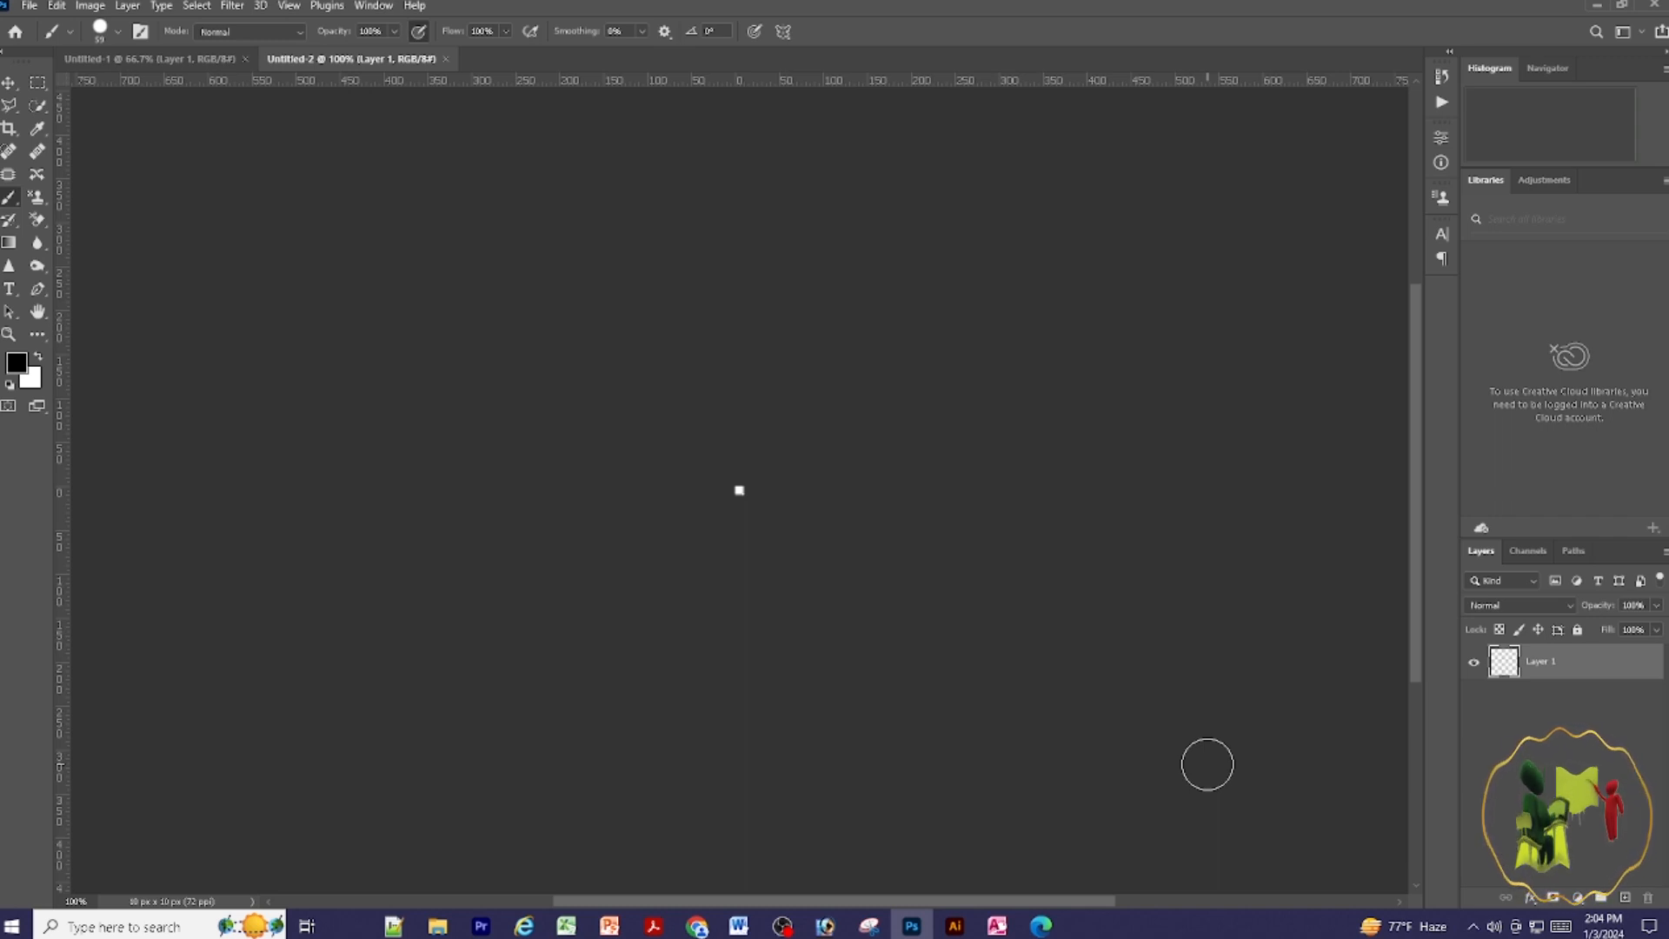
key("ctrl+0")
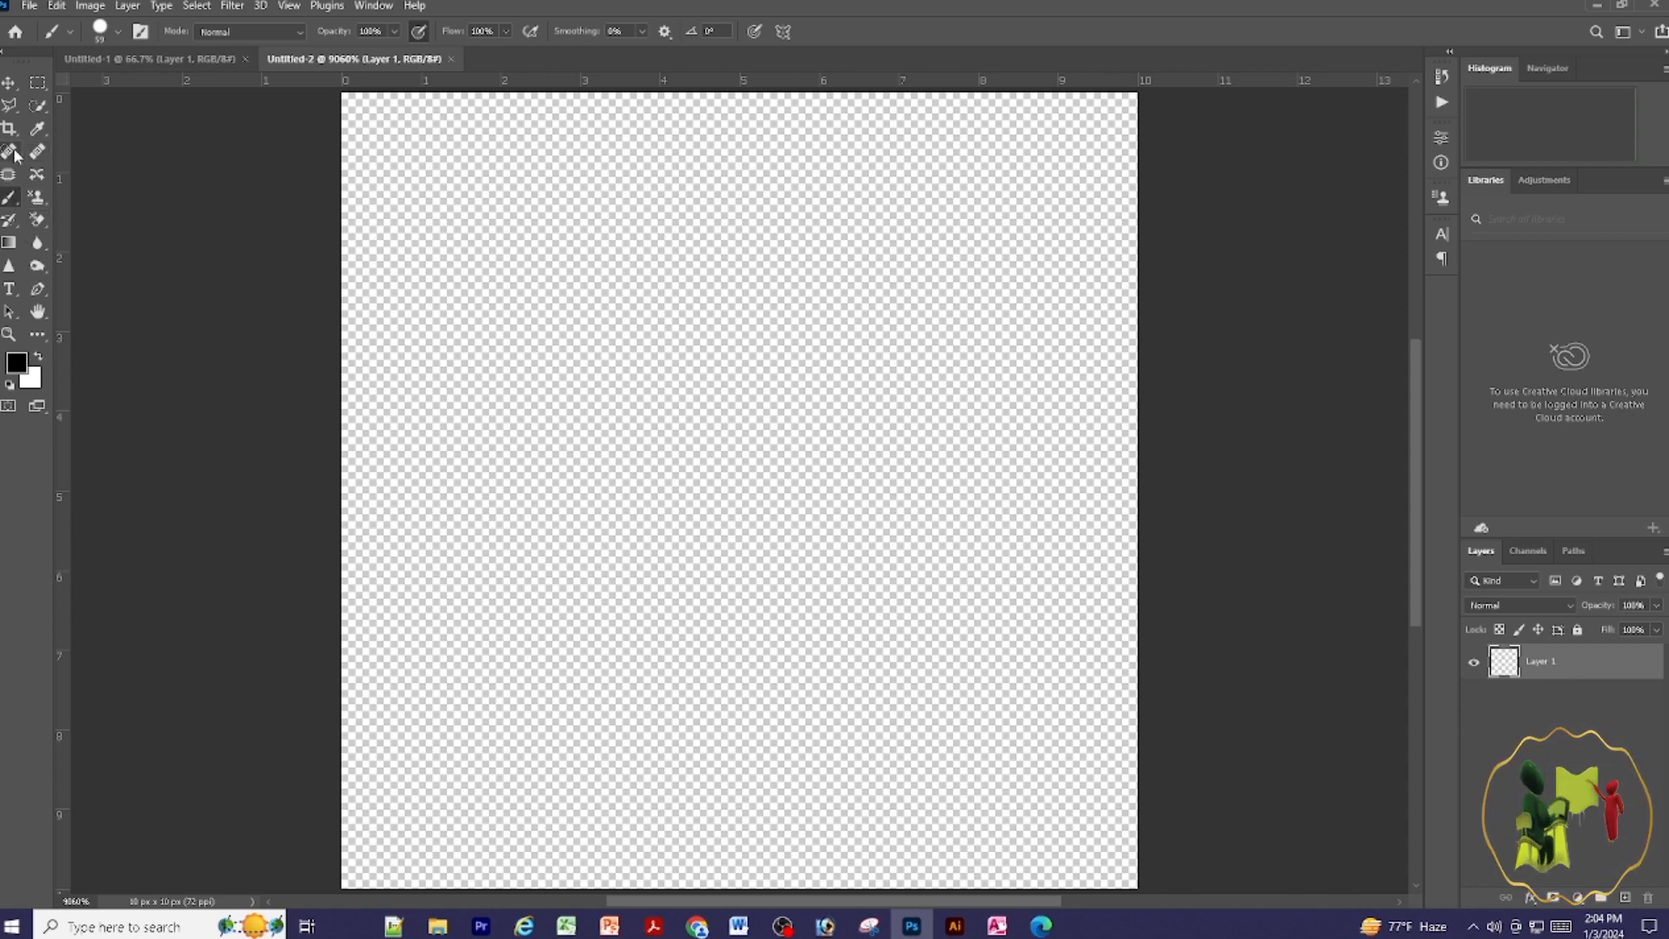
Activate the Pencil tool and set its brush size to 2 px.
key("w")
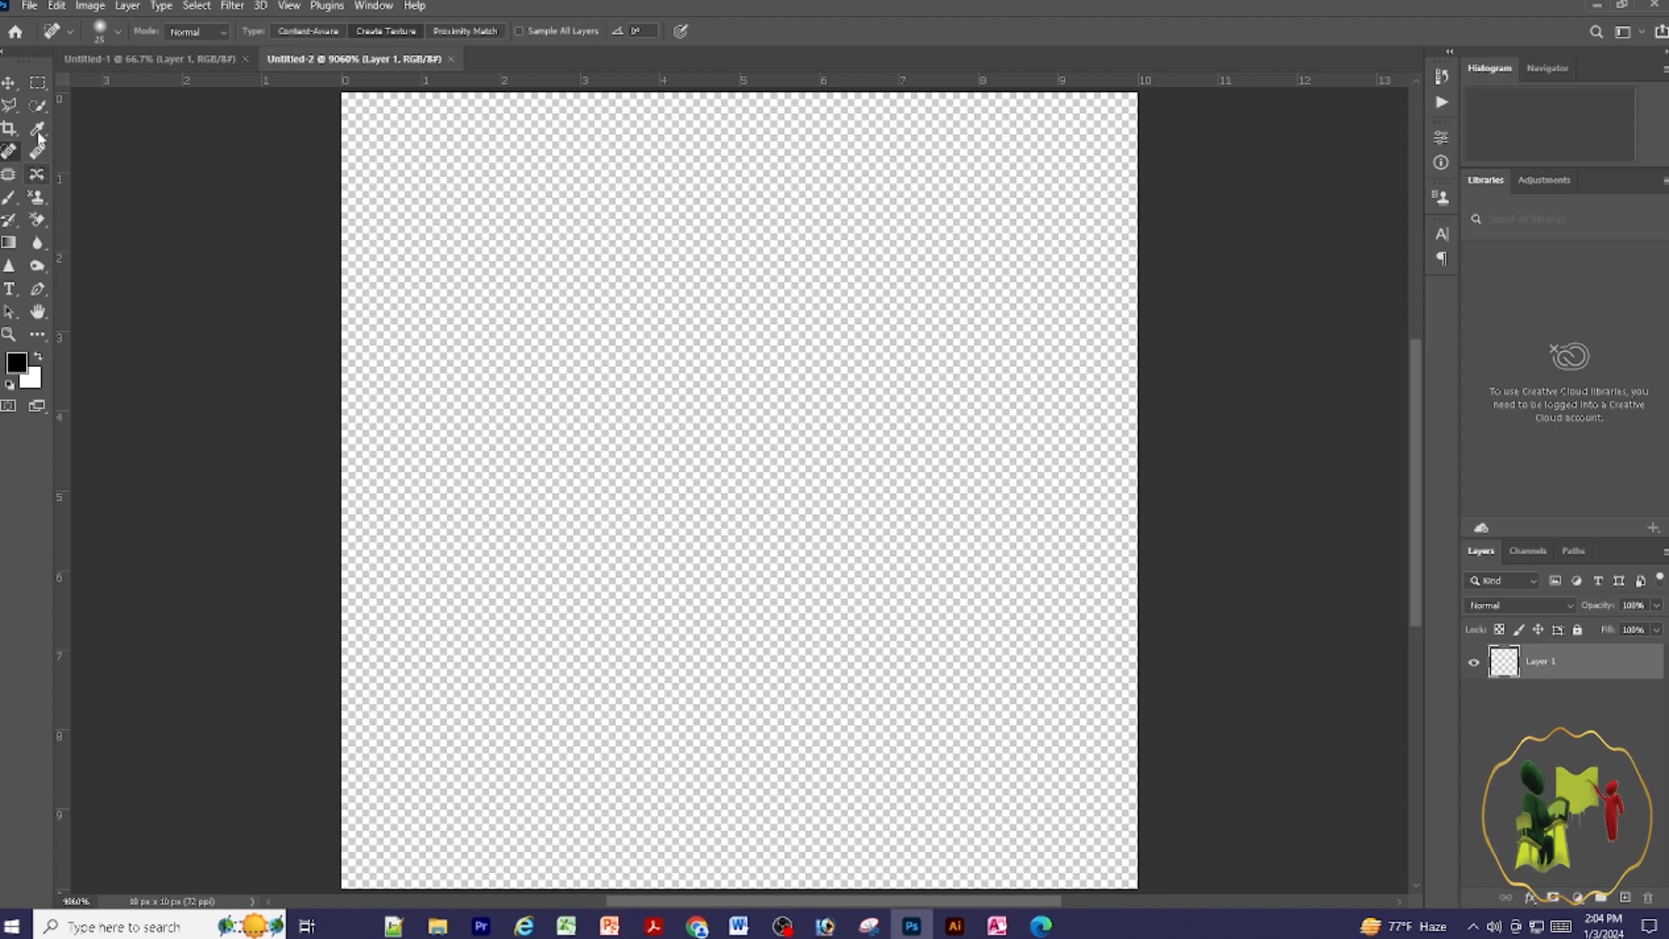
right_click(38, 107)
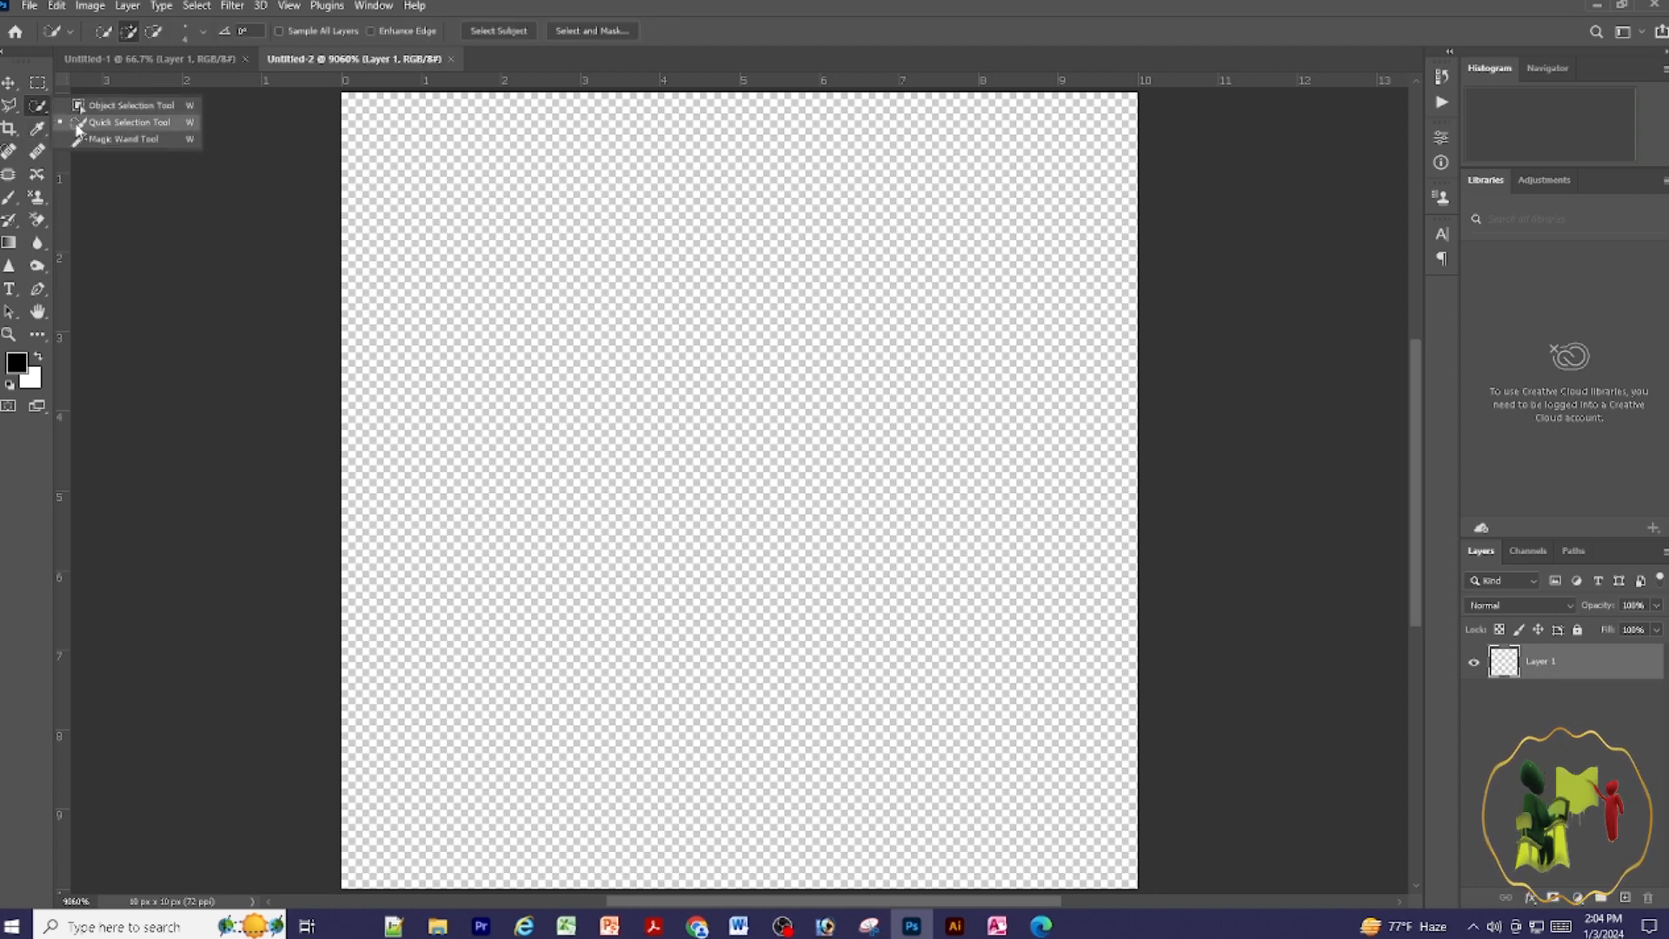
key("e")
right_click(38, 225)
key("b")
right_click(9, 200)
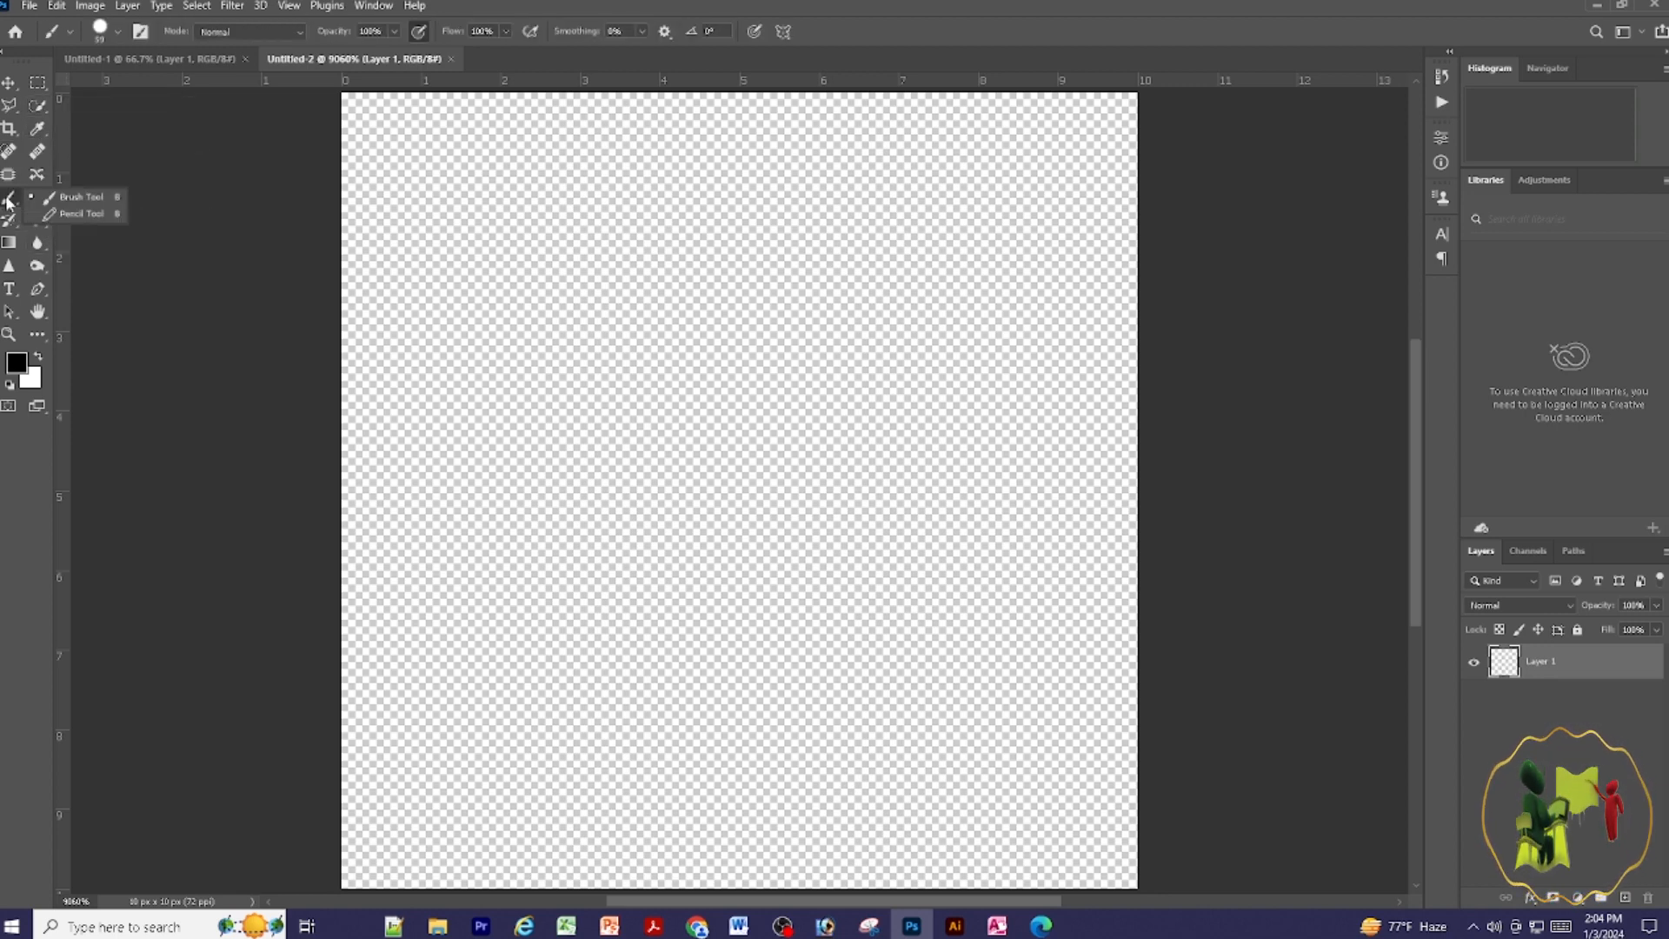
left_click(71, 214)
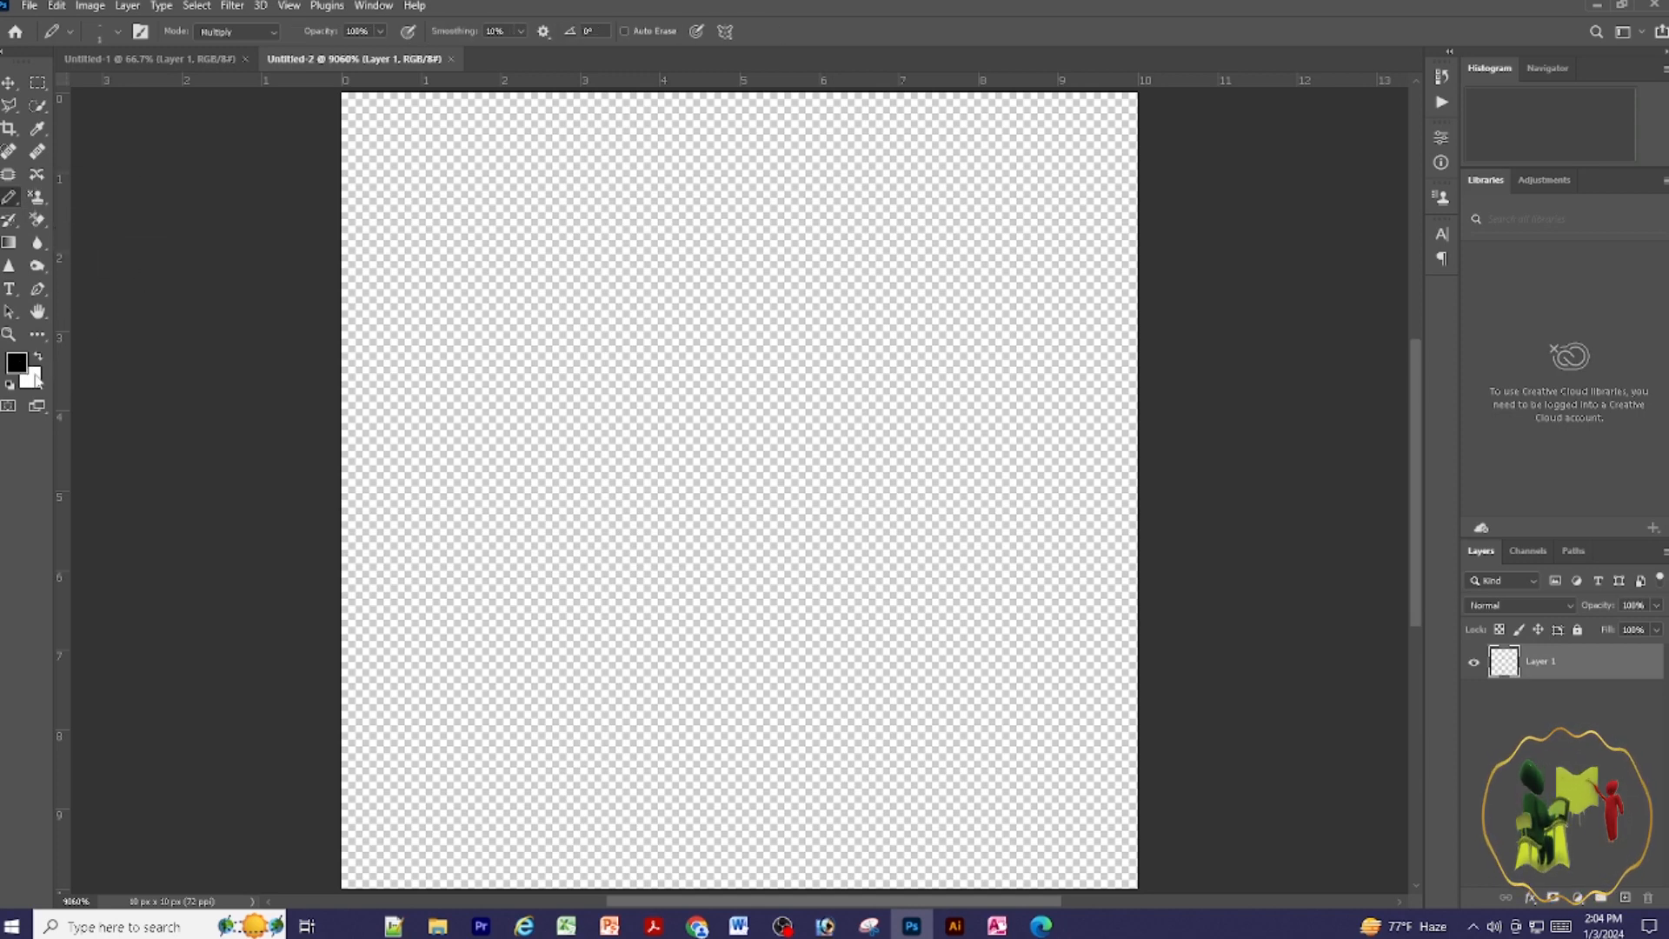
left_click(106, 35)
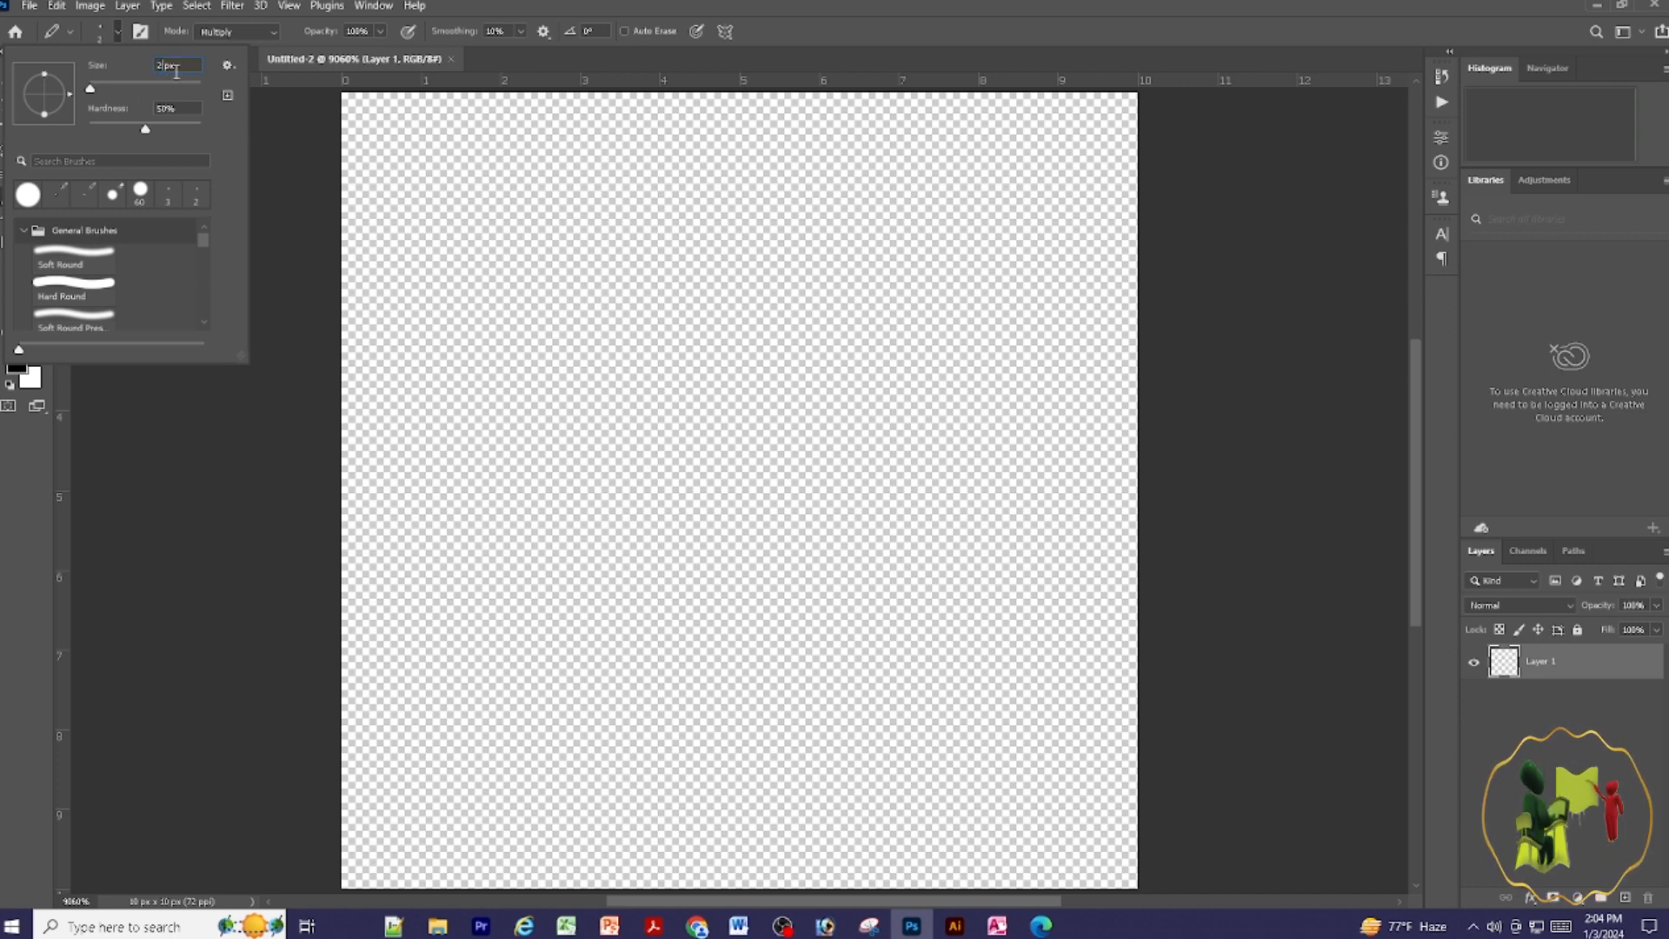
key("Return")
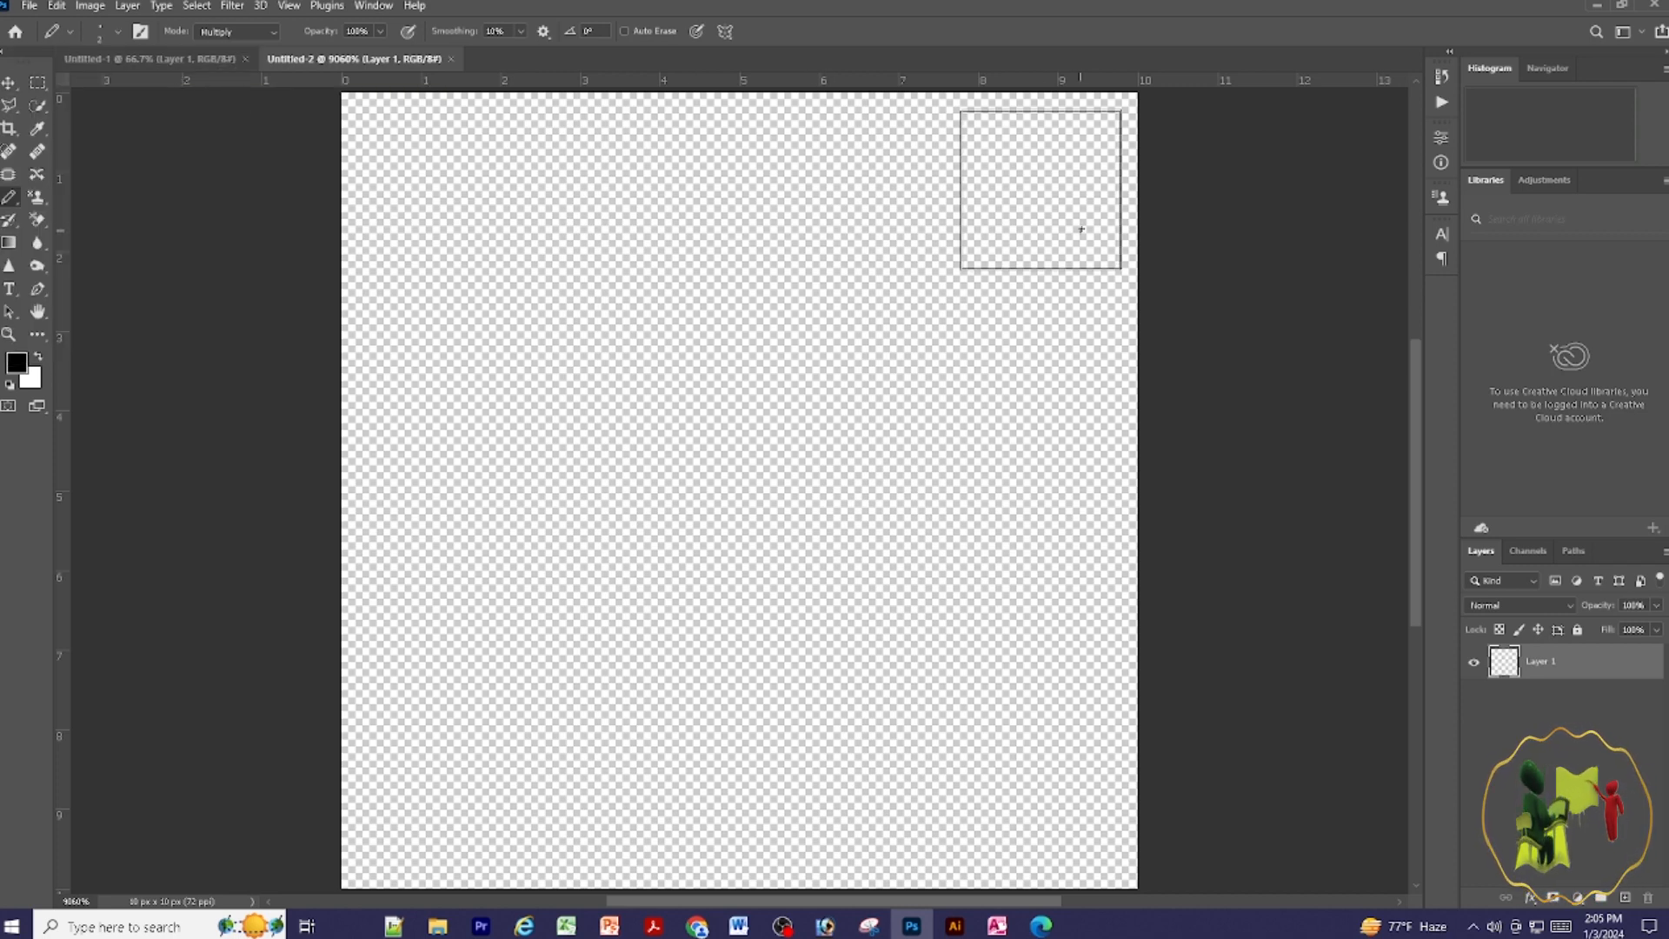
Stamp a black stepped diagonal of 2 px pencil squares from the canvas's upper-right corner to its lower-left corner.
scroll(1082, 243, "up", 2)
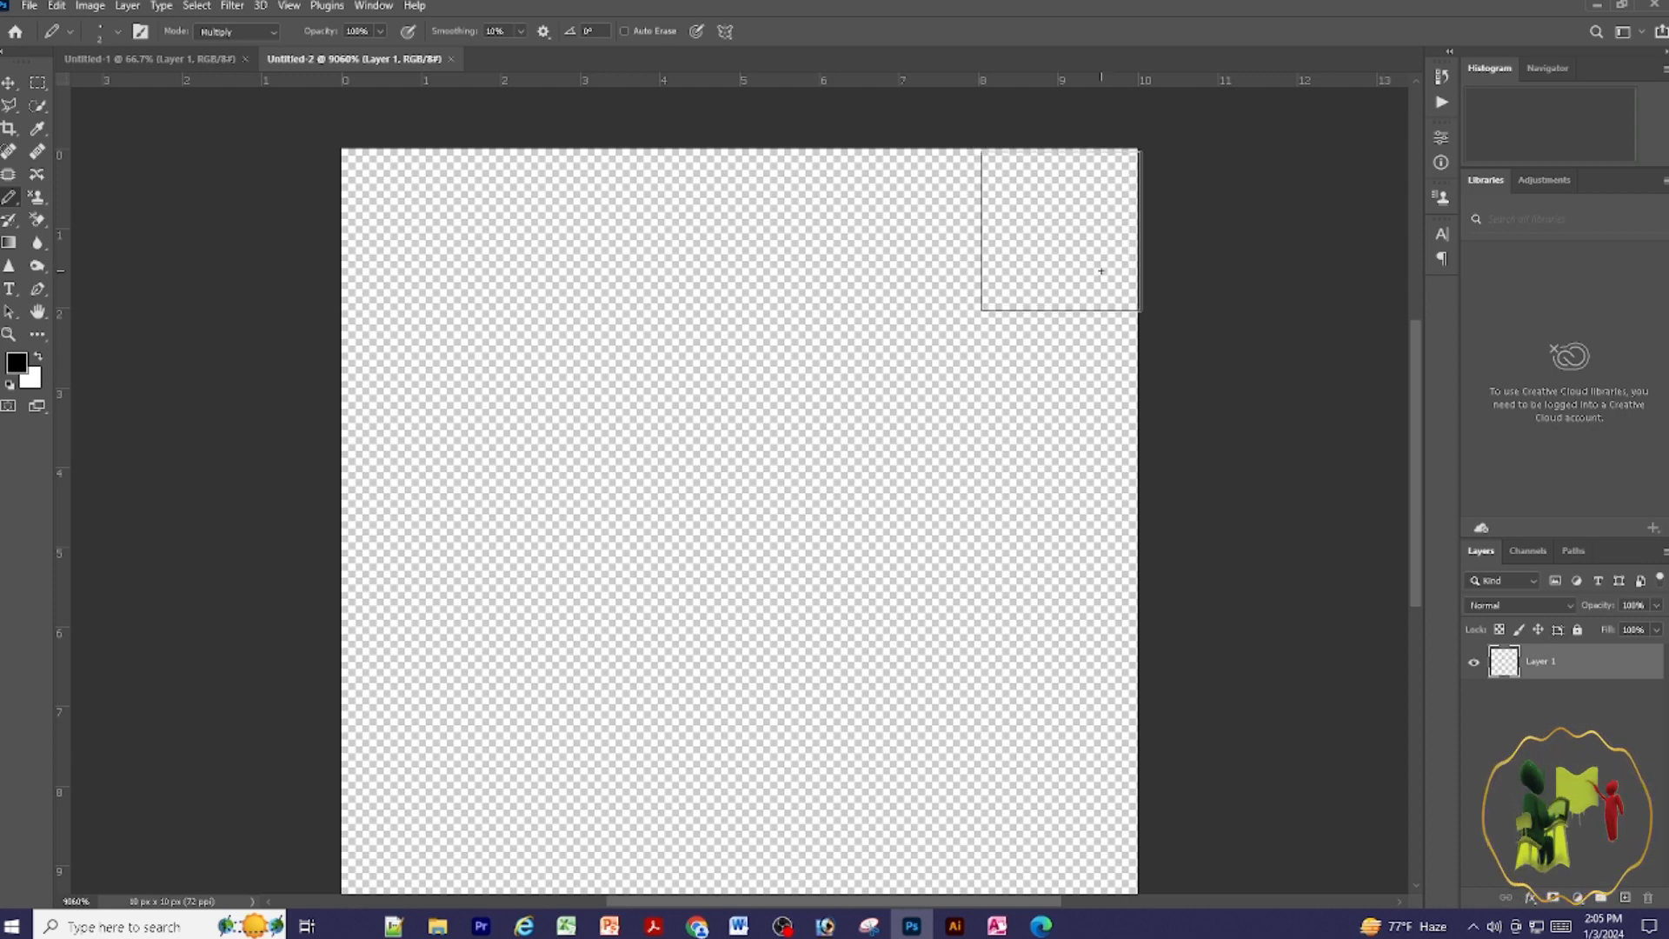
left_click(1100, 271)
left_click(1024, 346)
scroll(962, 356, "down", 1)
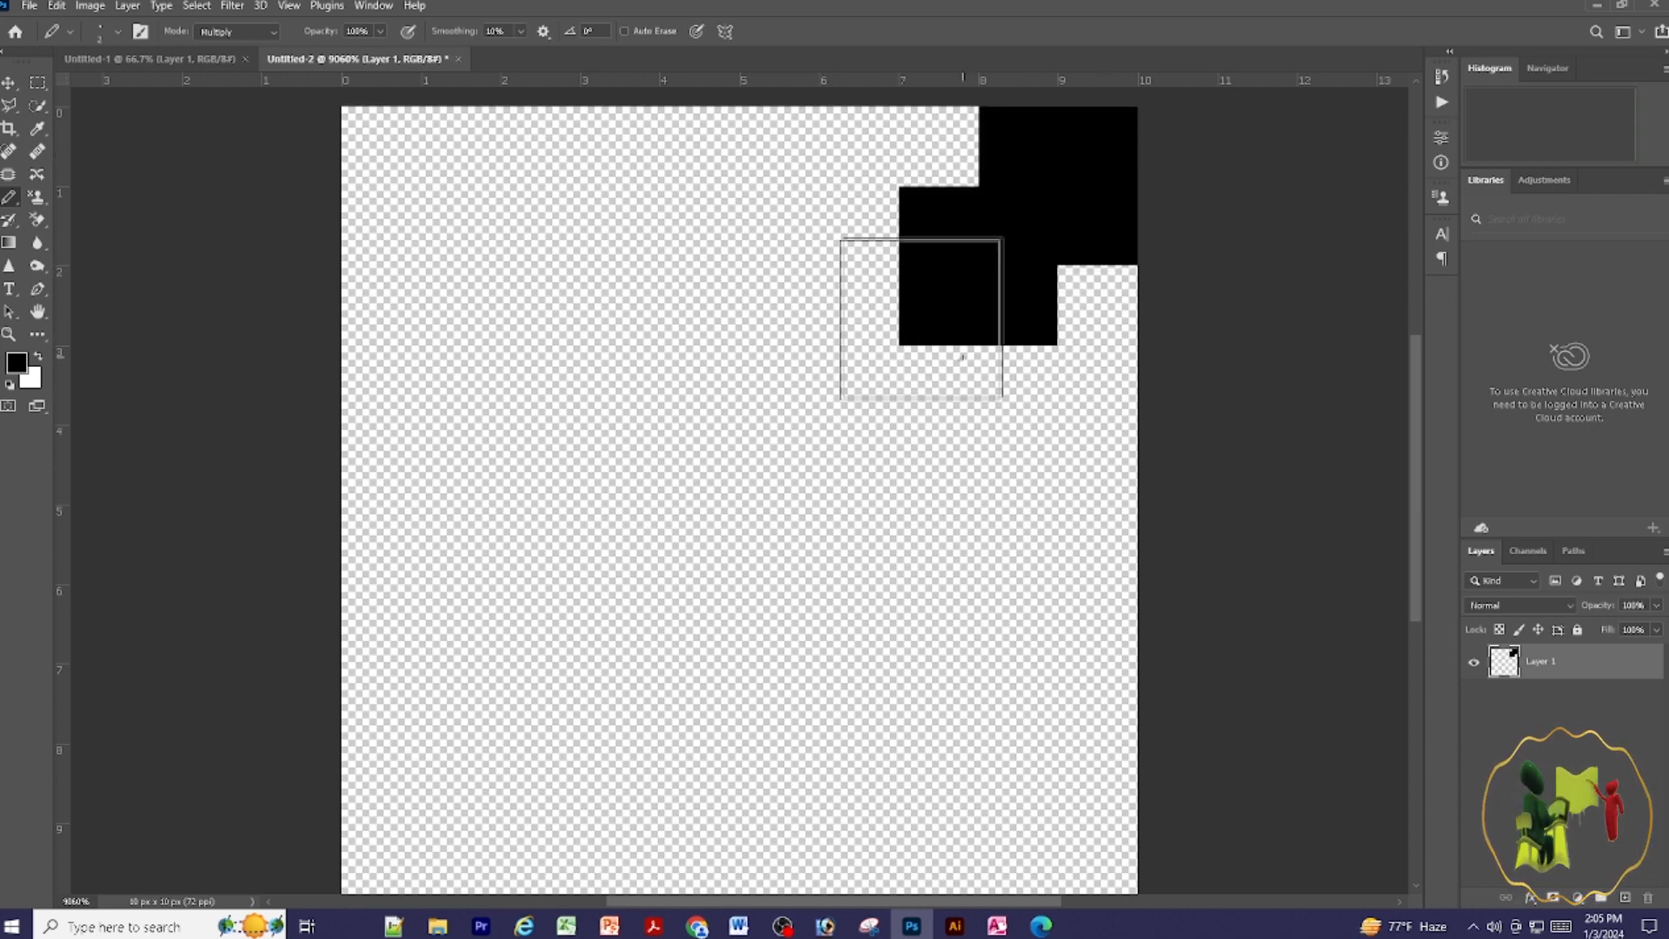
left_click(937, 383)
scroll(887, 390, "down", 2)
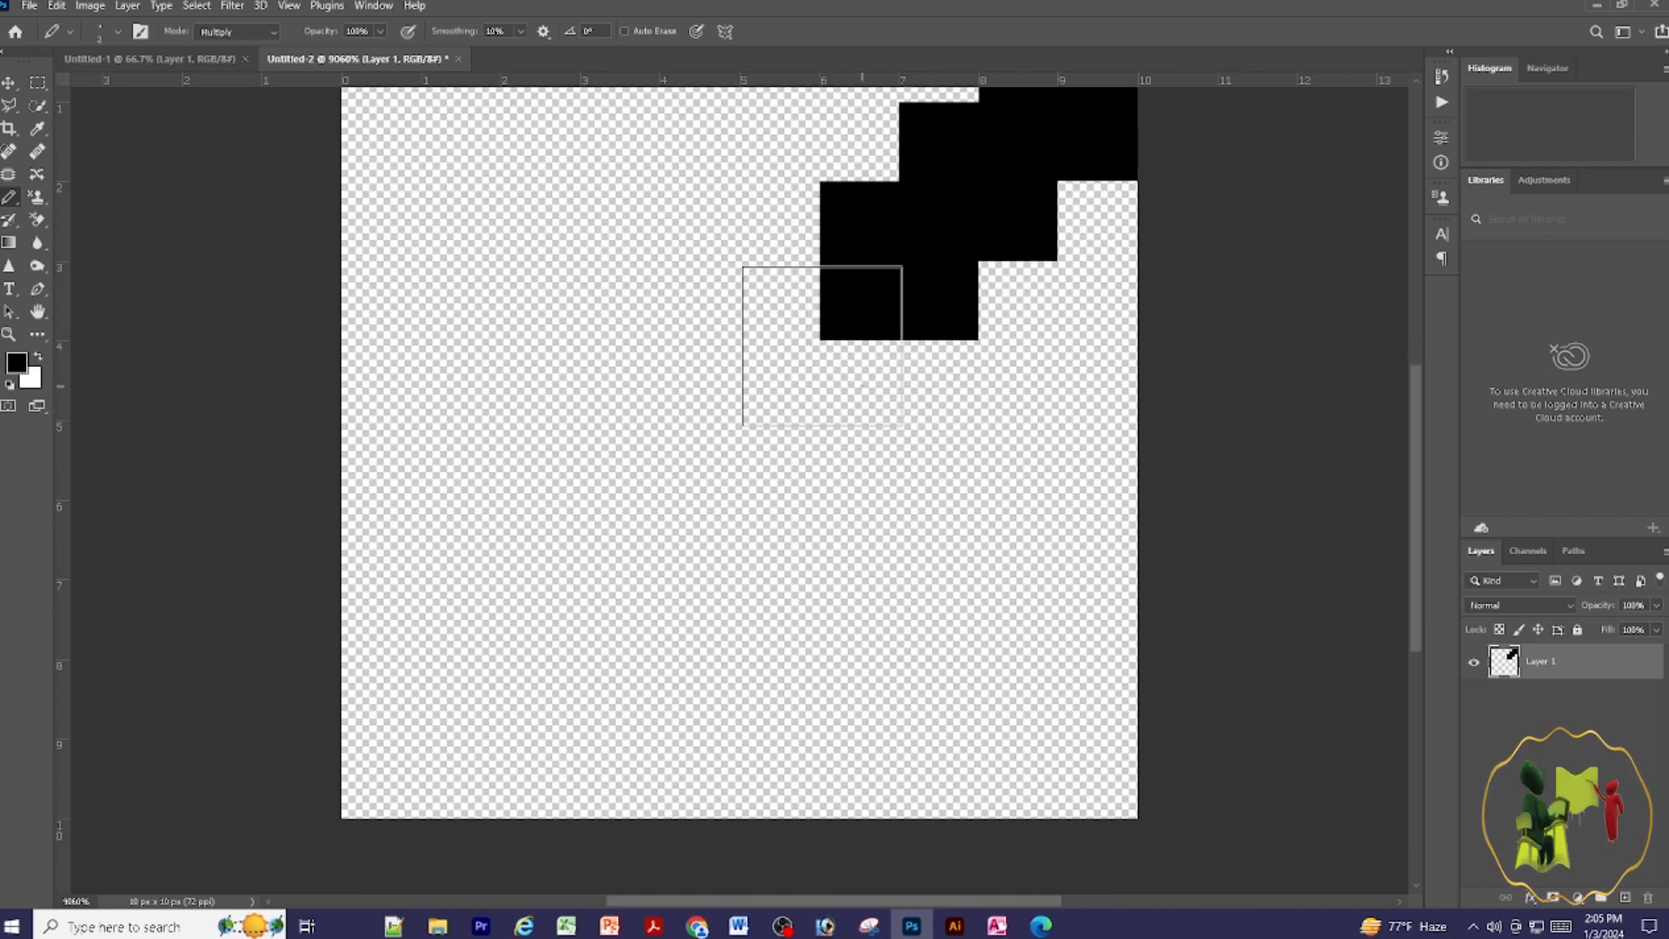
left_click(859, 382)
left_click(779, 460)
left_click(699, 539)
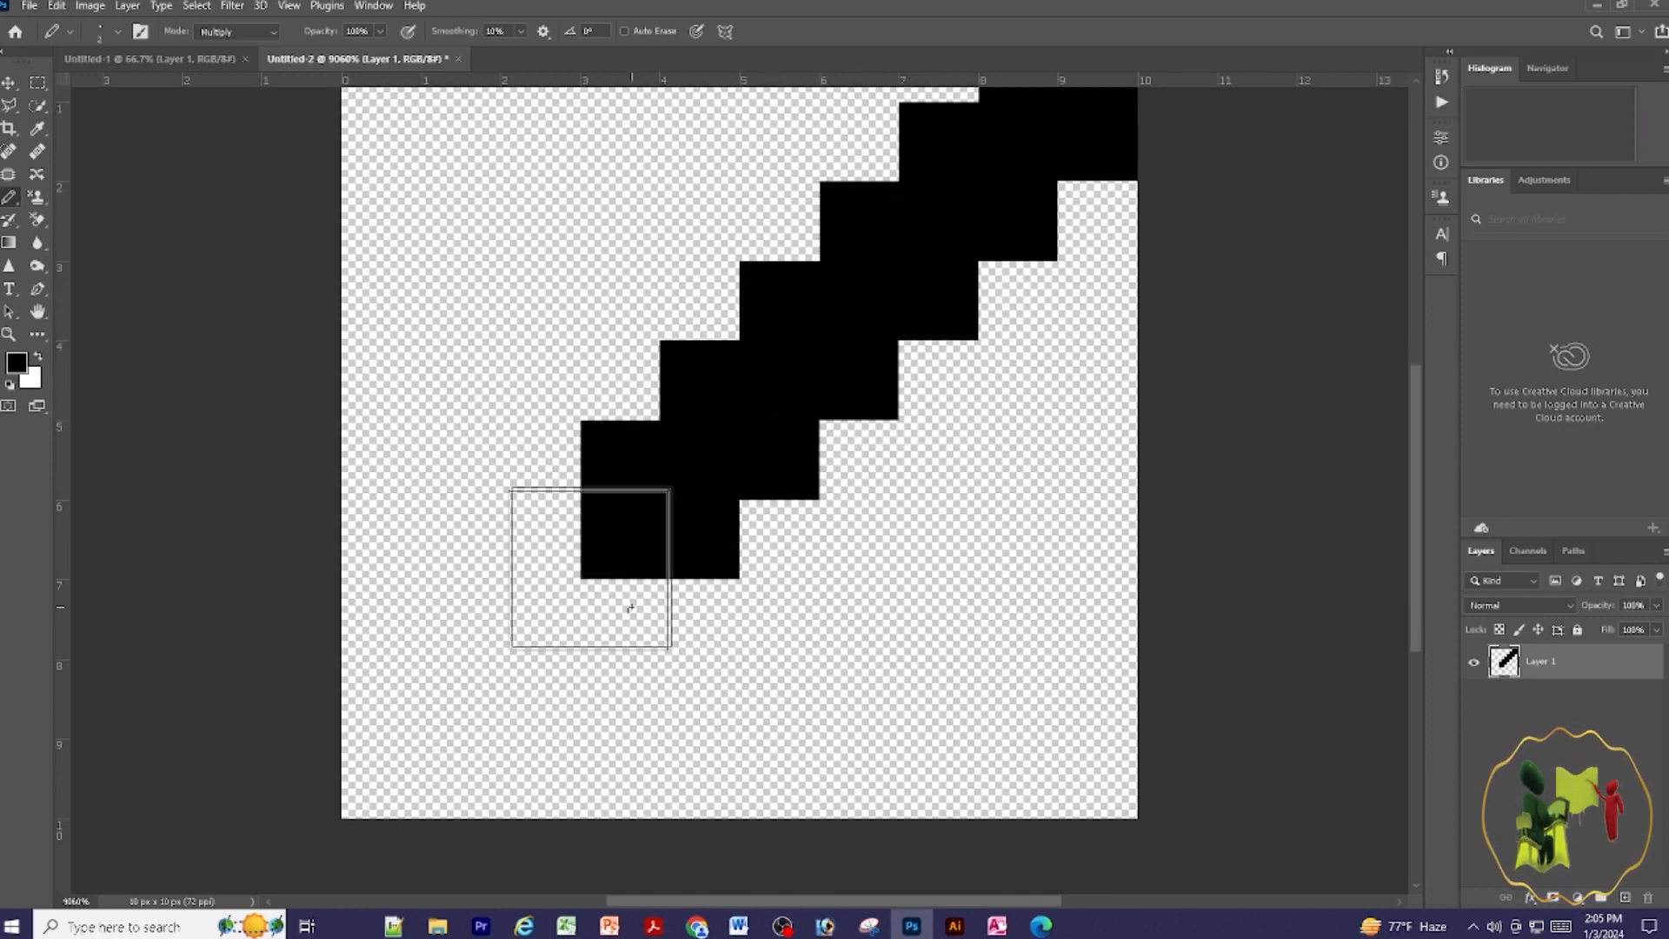
left_click(608, 626)
left_click(530, 708)
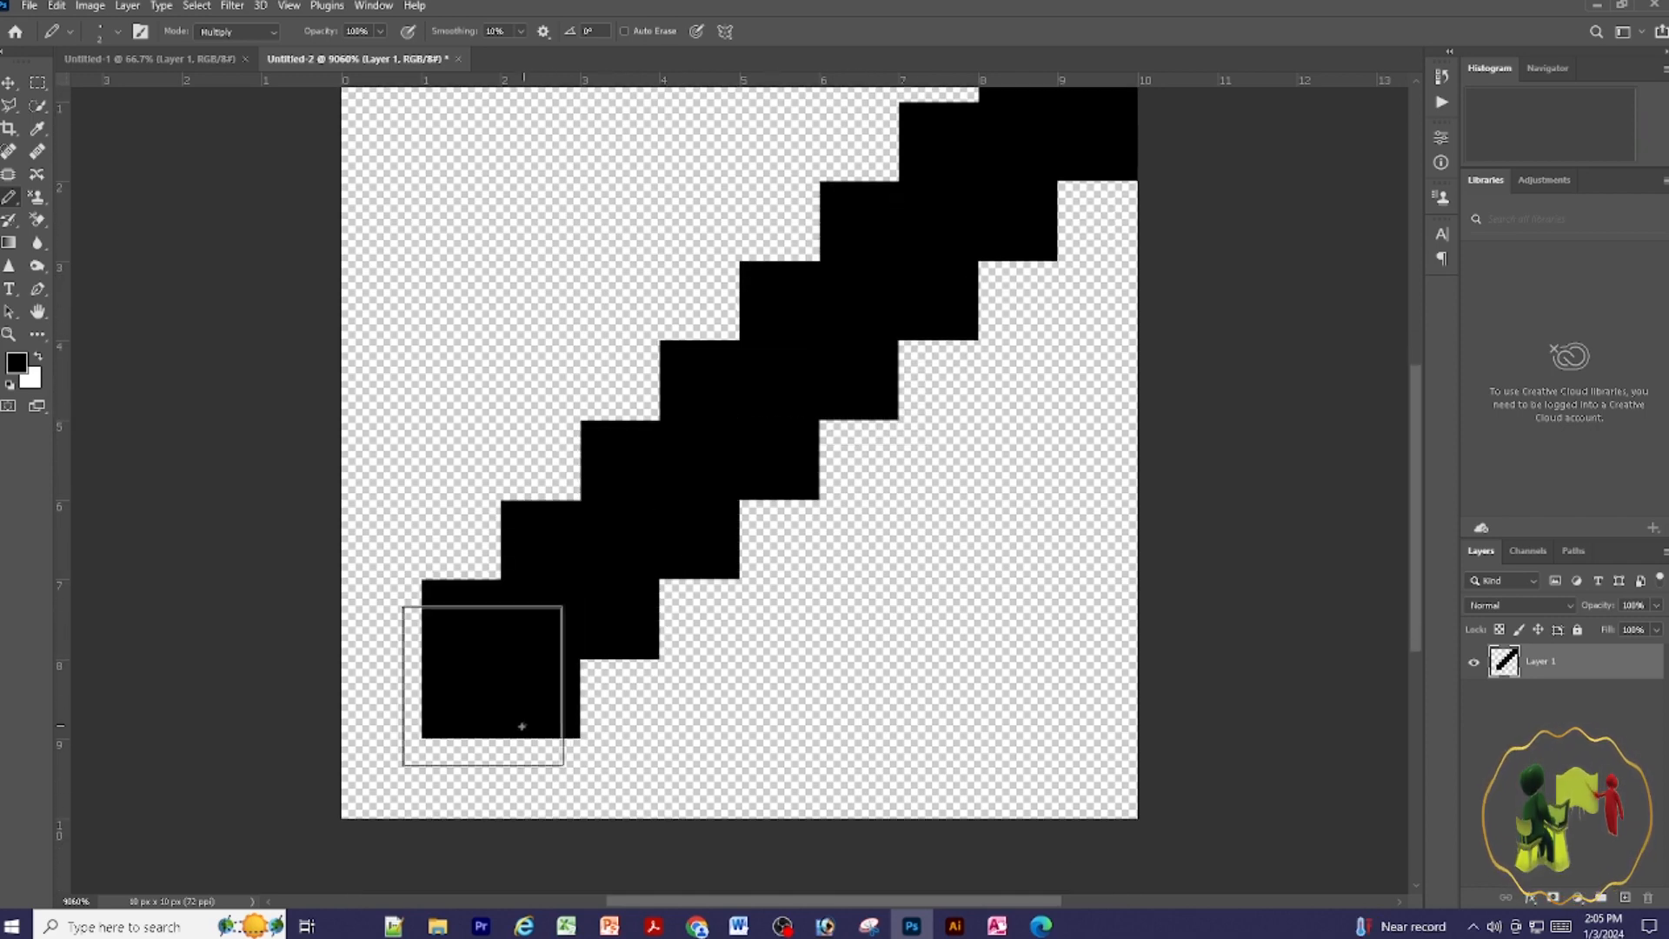
left_click(462, 780)
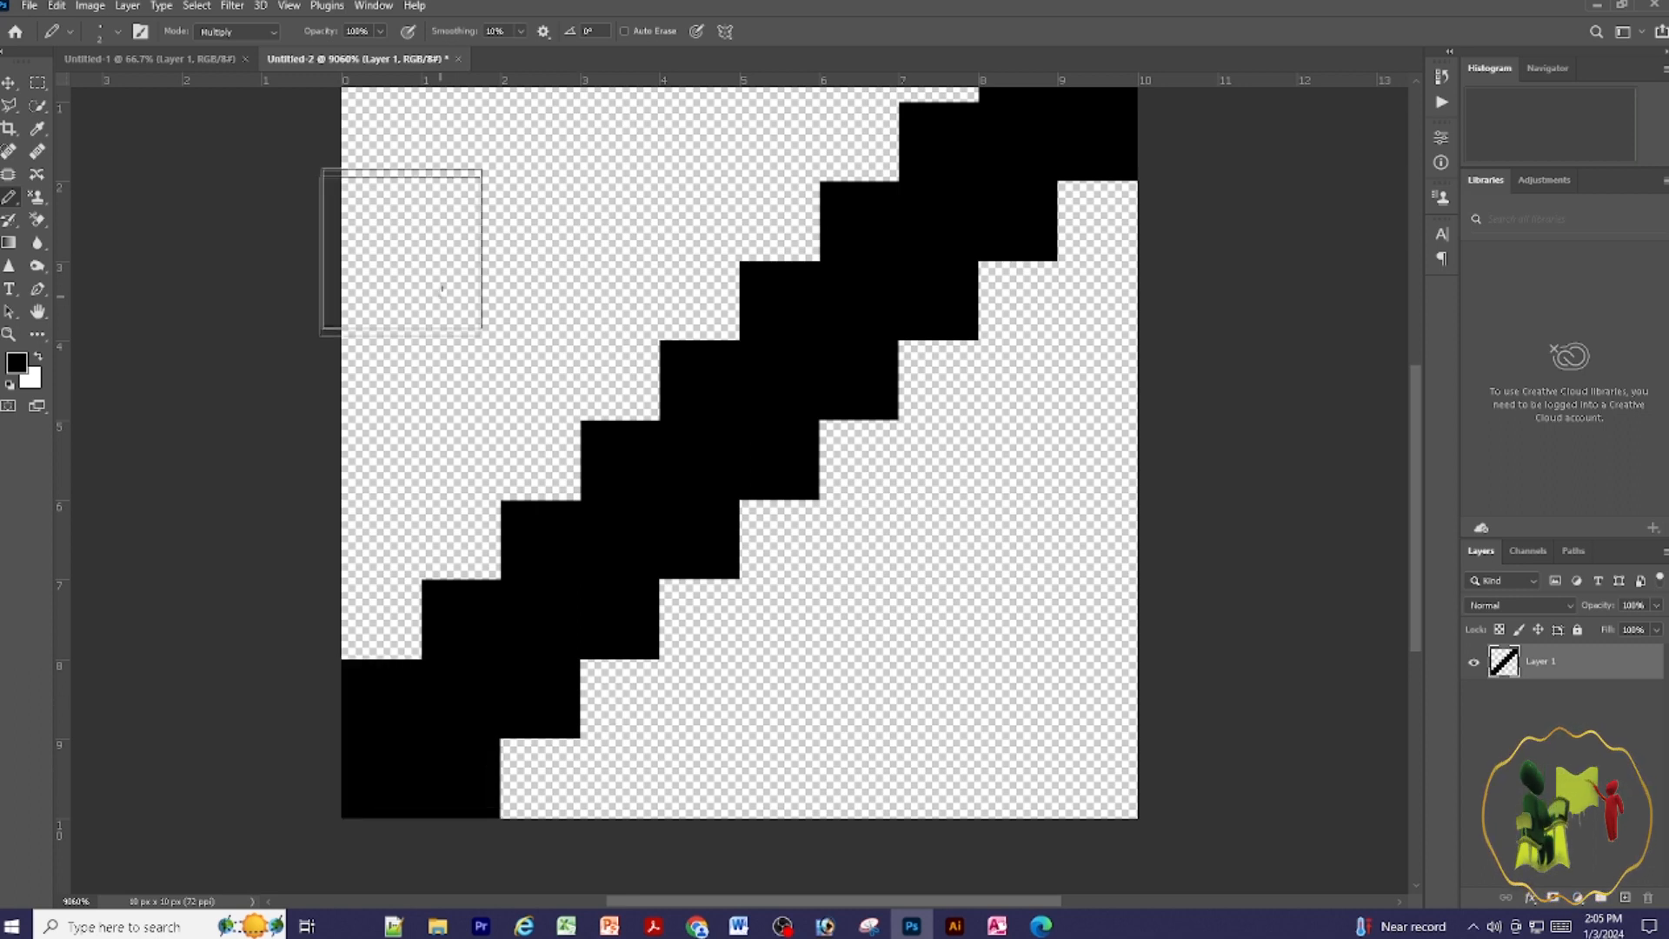
Set the Pencil tool's brush size to 1 px.
left_click(117, 31)
left_click(145, 66)
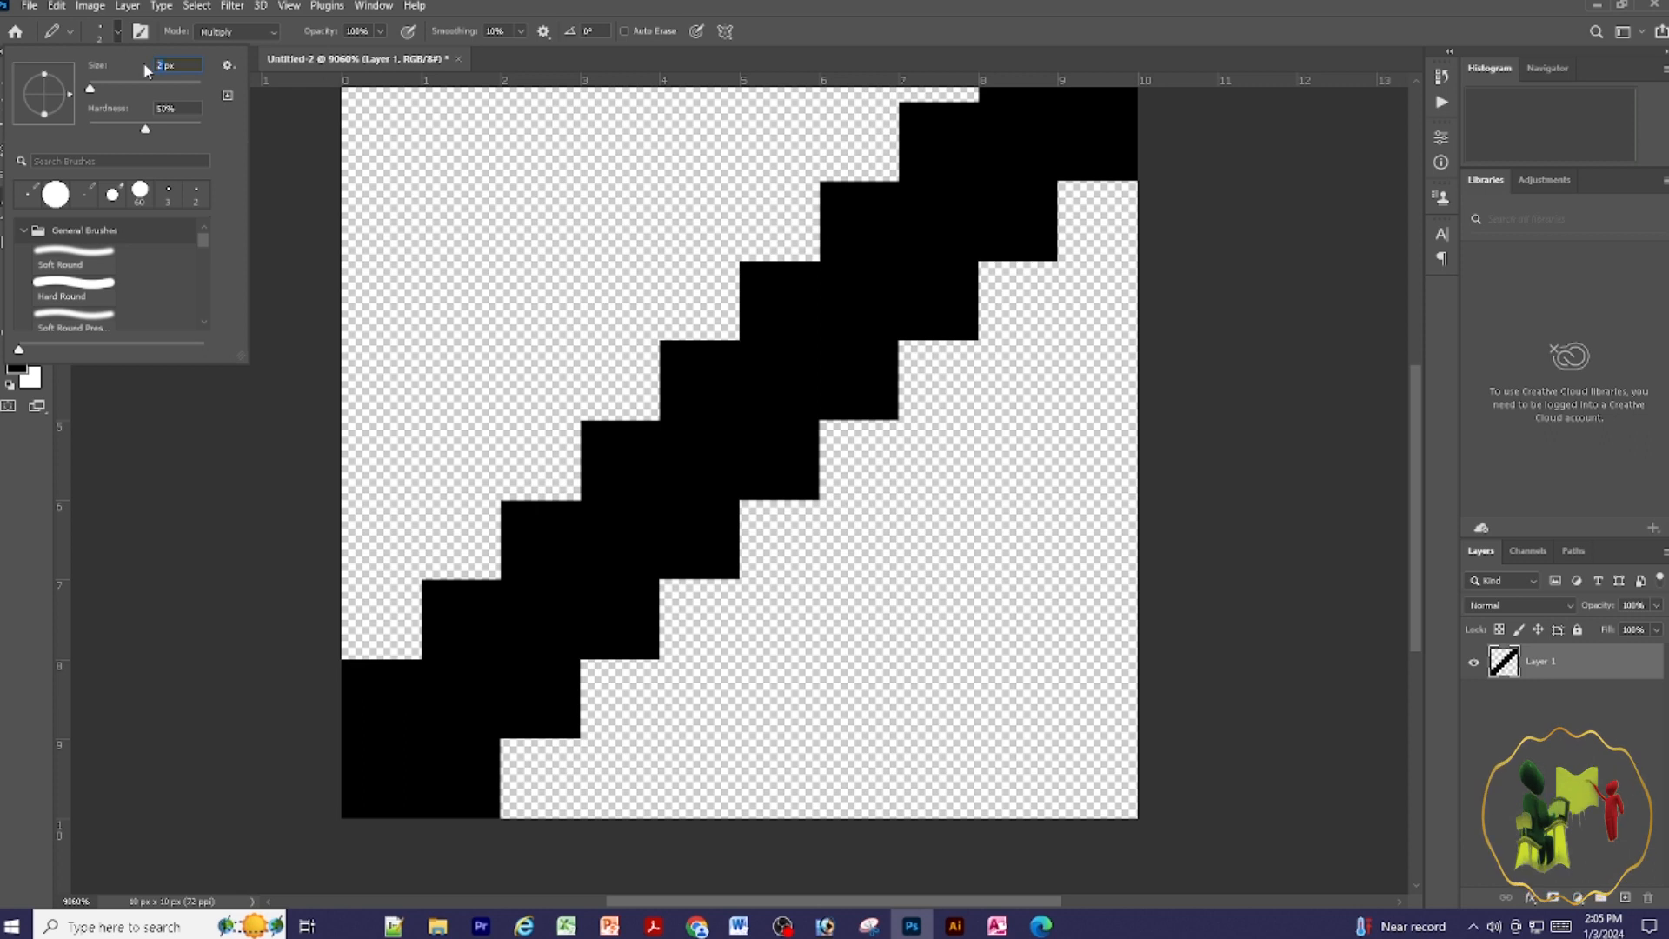
type("1")
key("Return")
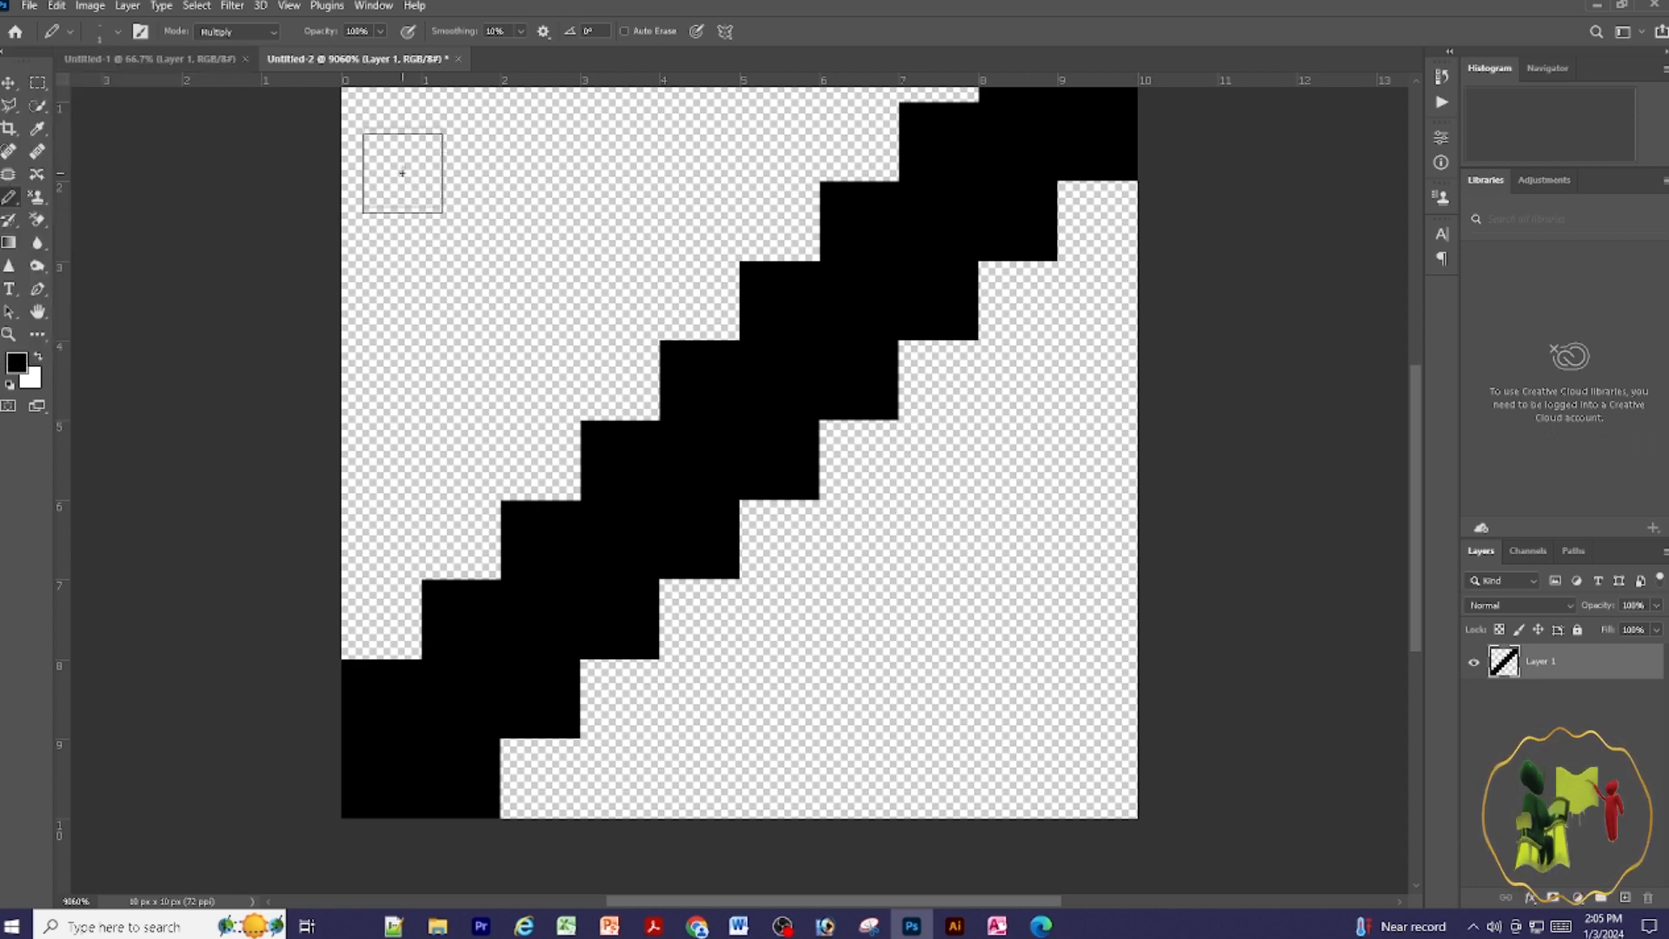
Stamp four single black pixels diagonally from the canvas's upper-left corner to the thick diagonal, undoing any stray pixel.
scroll(397, 162, "up", 1)
scroll(391, 156, "up", 2)
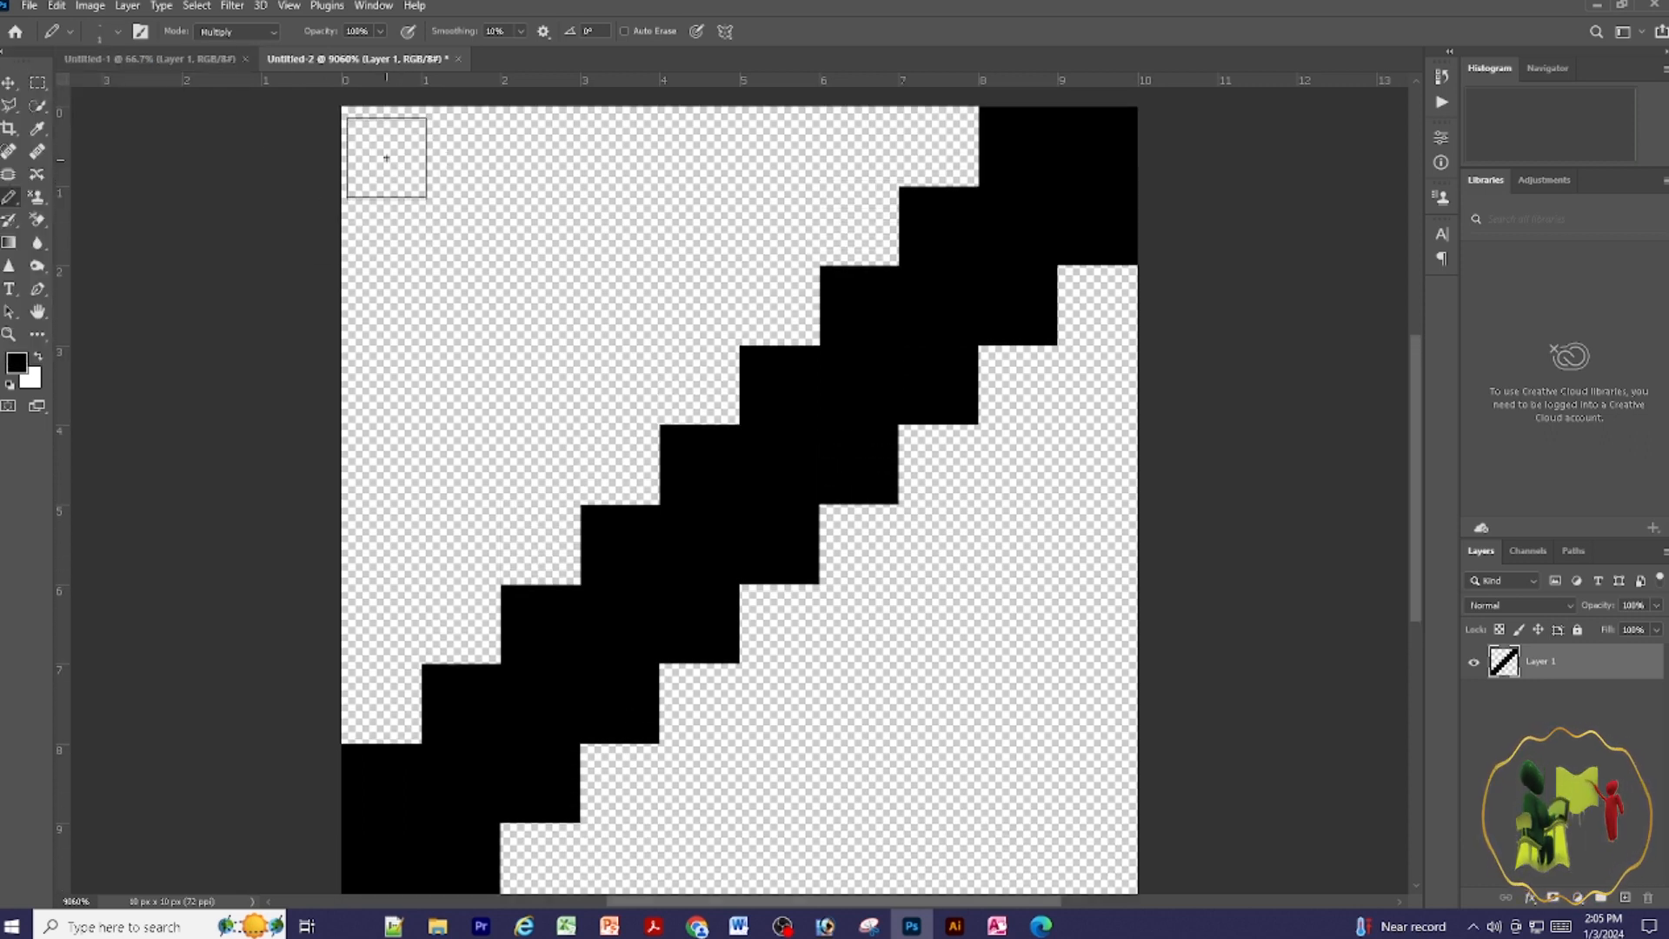
left_click(378, 145)
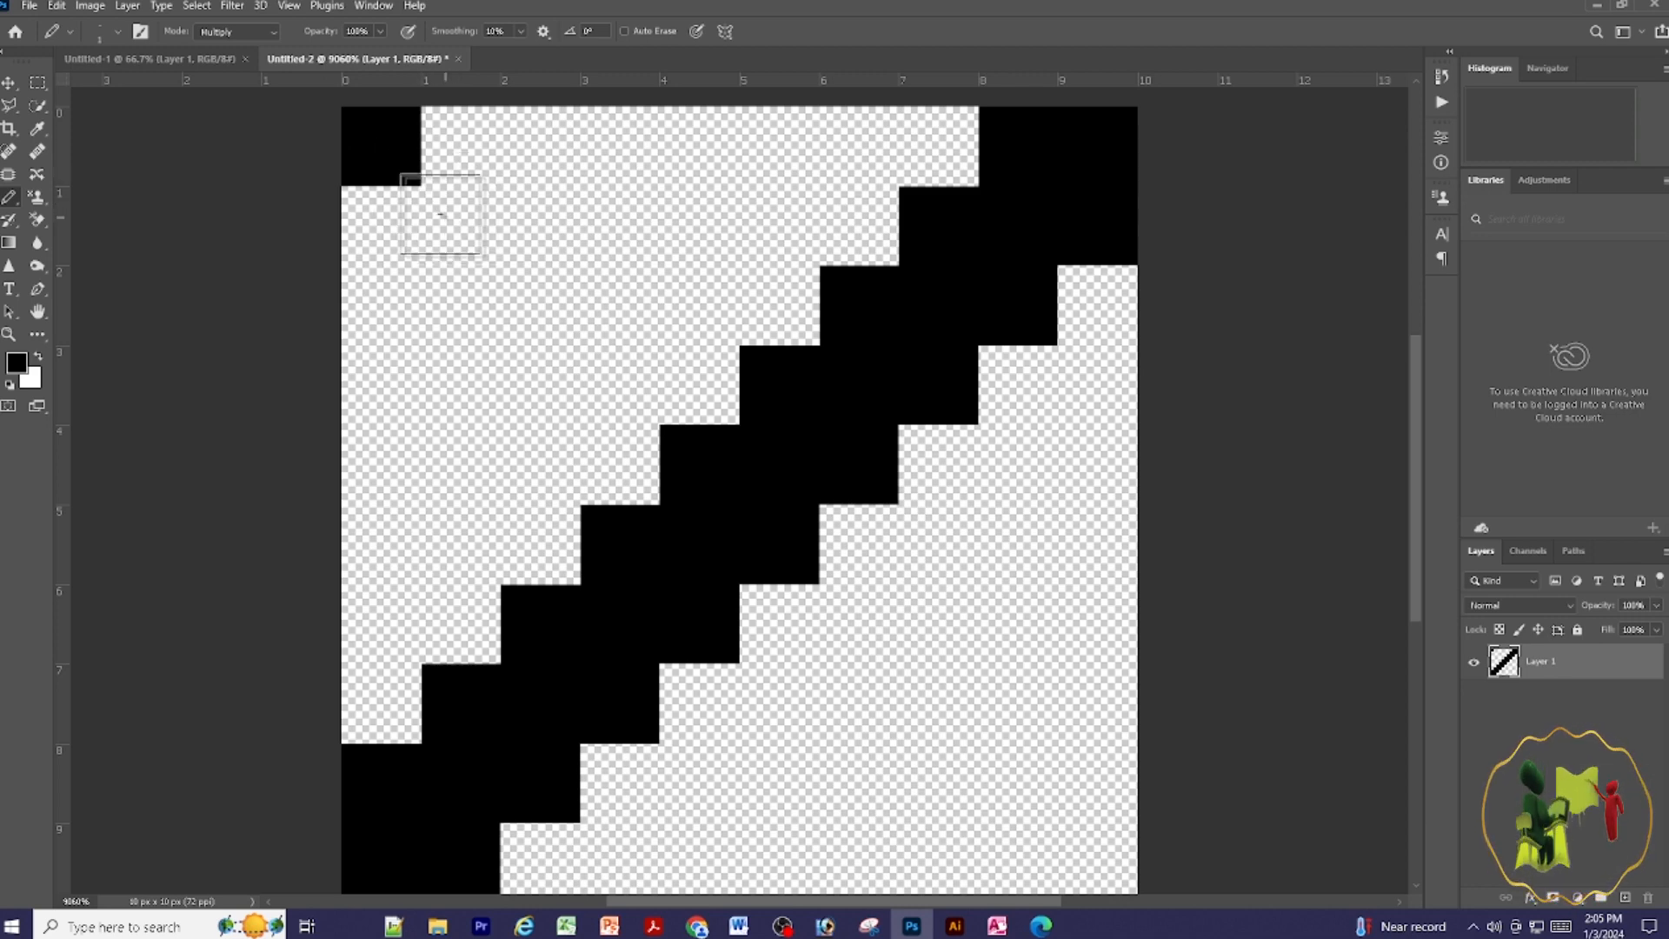
left_click(460, 224)
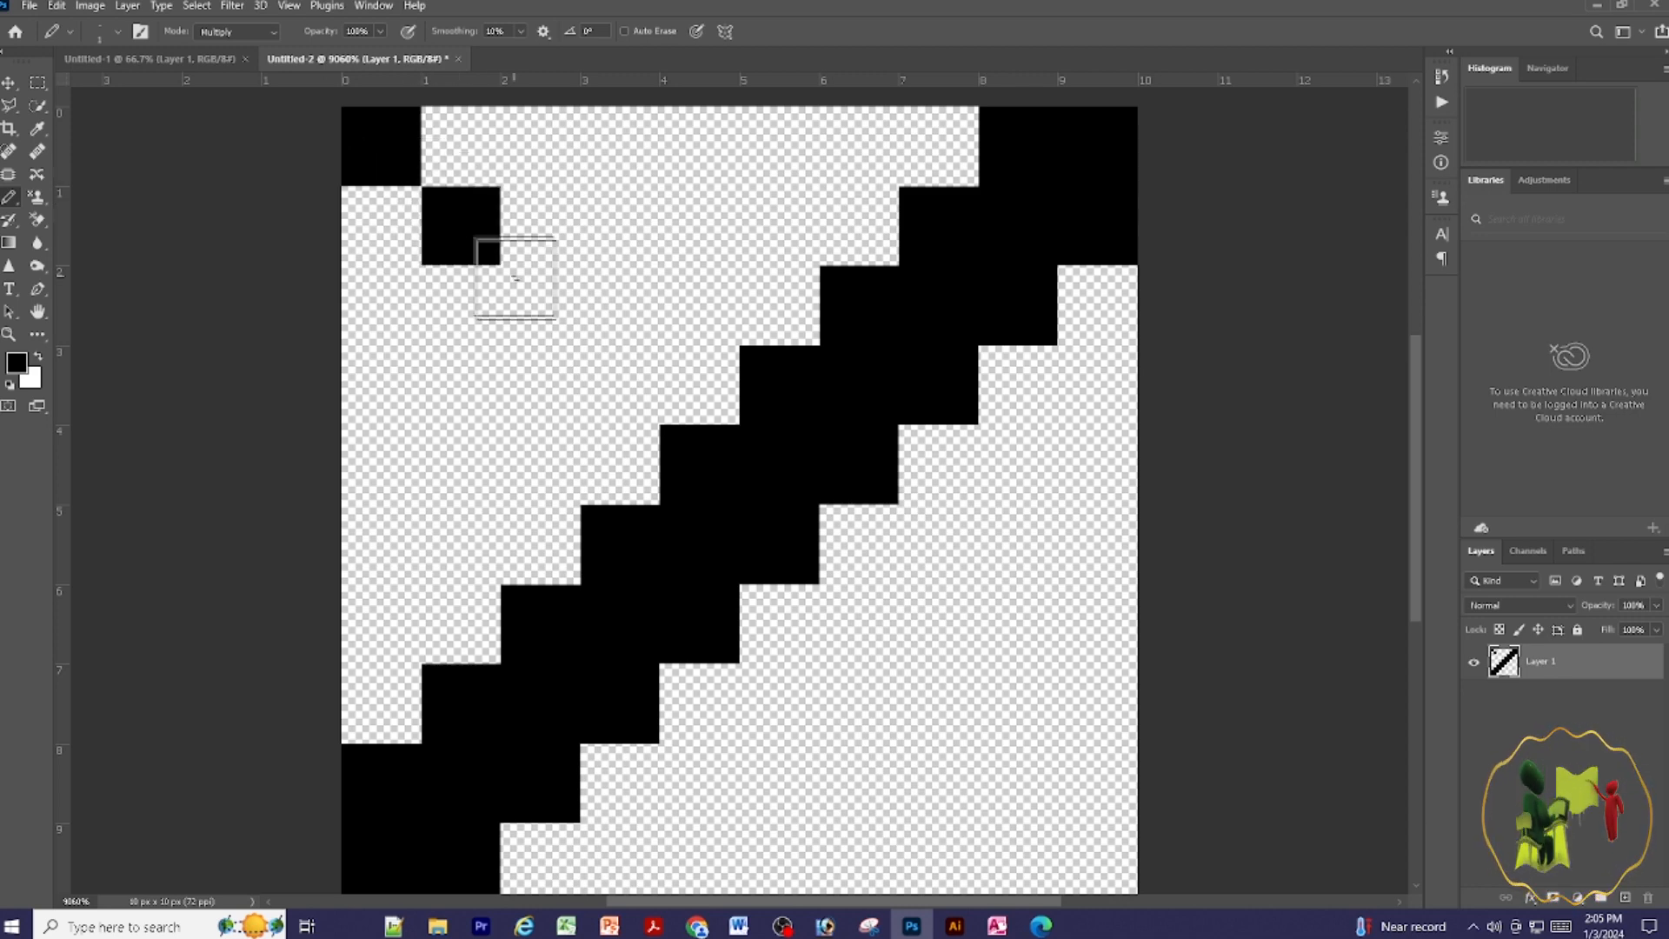
left_click(533, 301)
left_click(492, 278)
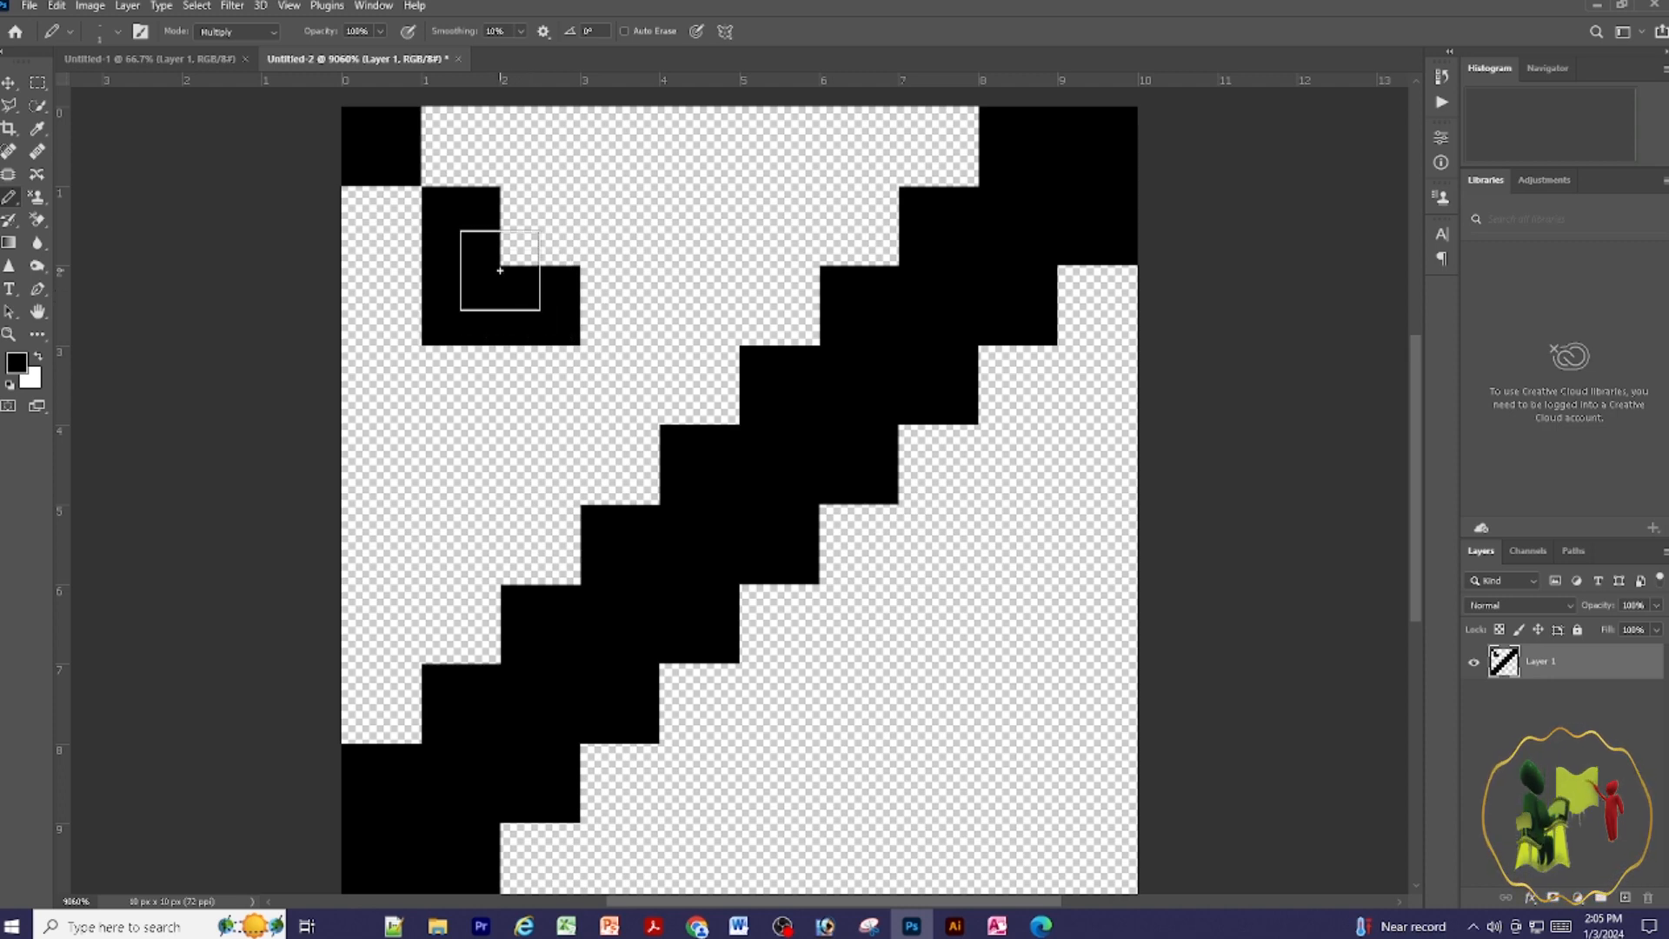
key("ctrl+z")
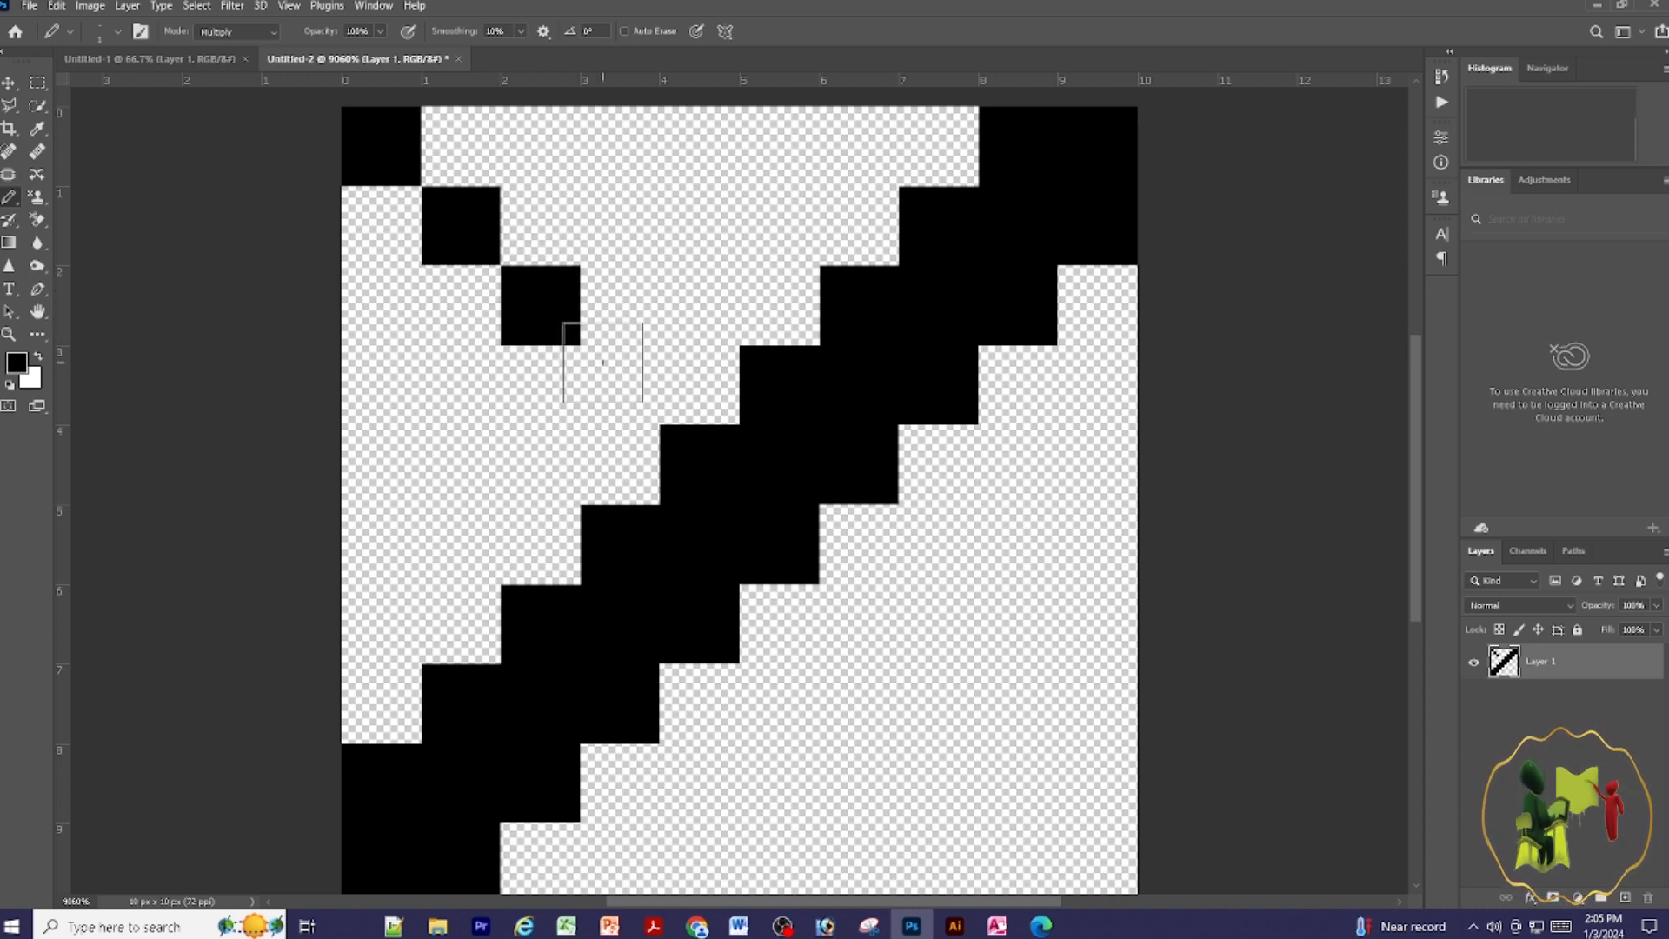
left_click(620, 383)
Continue the thin diagonal beyond the thick one with four single black pixels down to the canvas's lower-right corner.
scroll(725, 387, "down", 1)
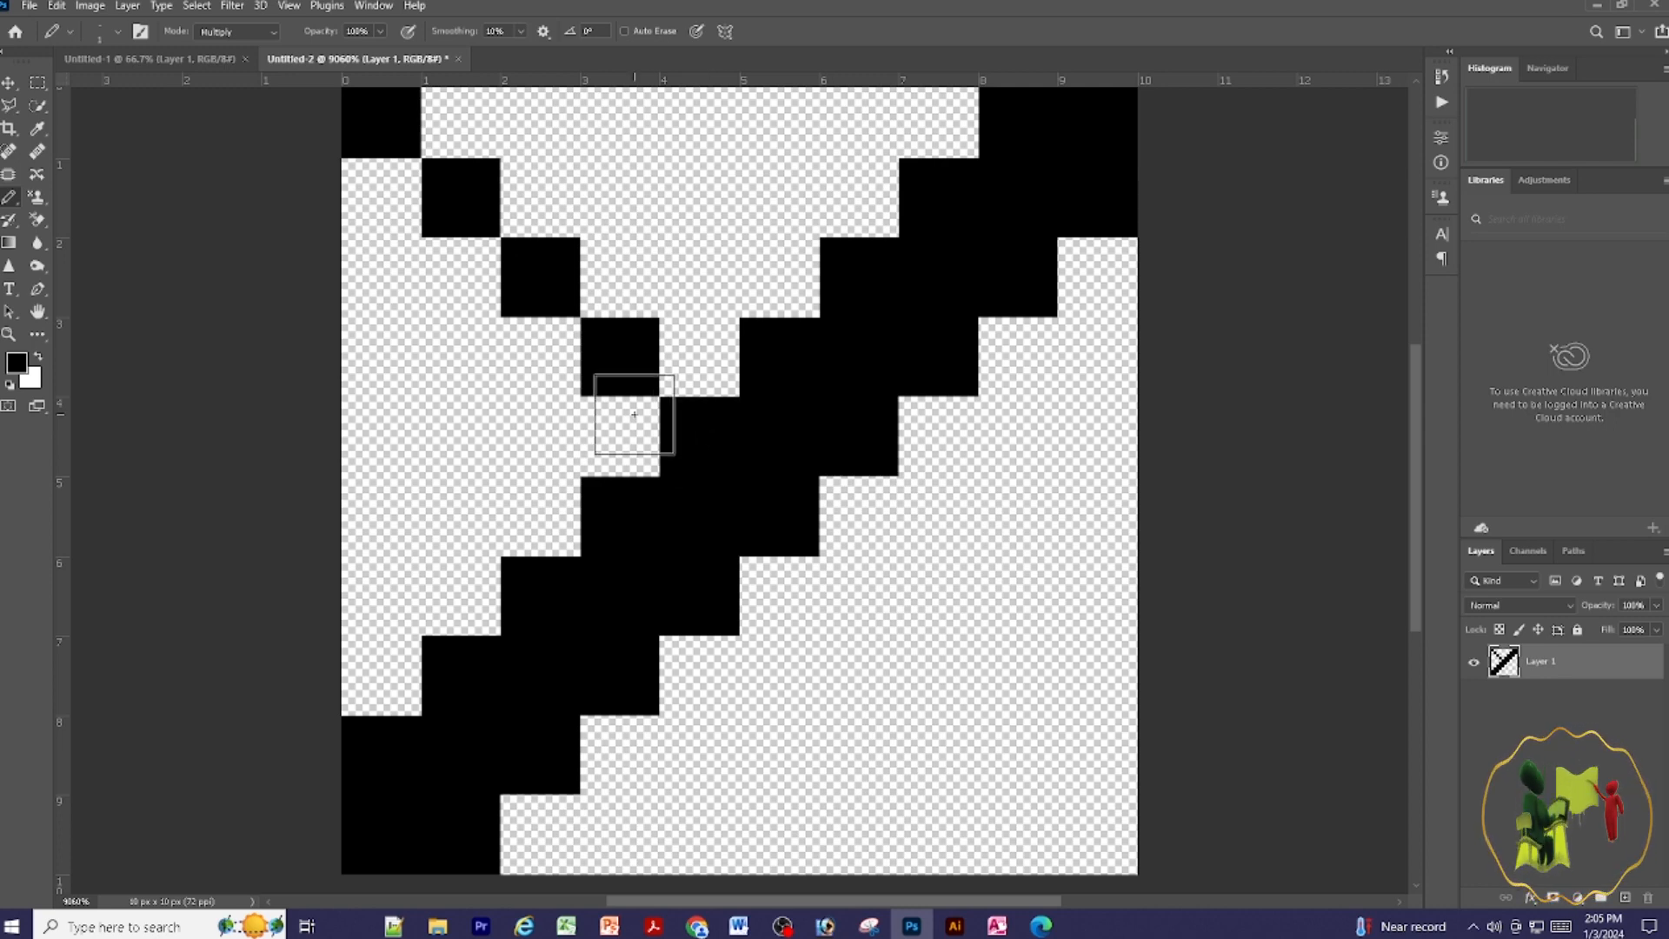
left_click(856, 595)
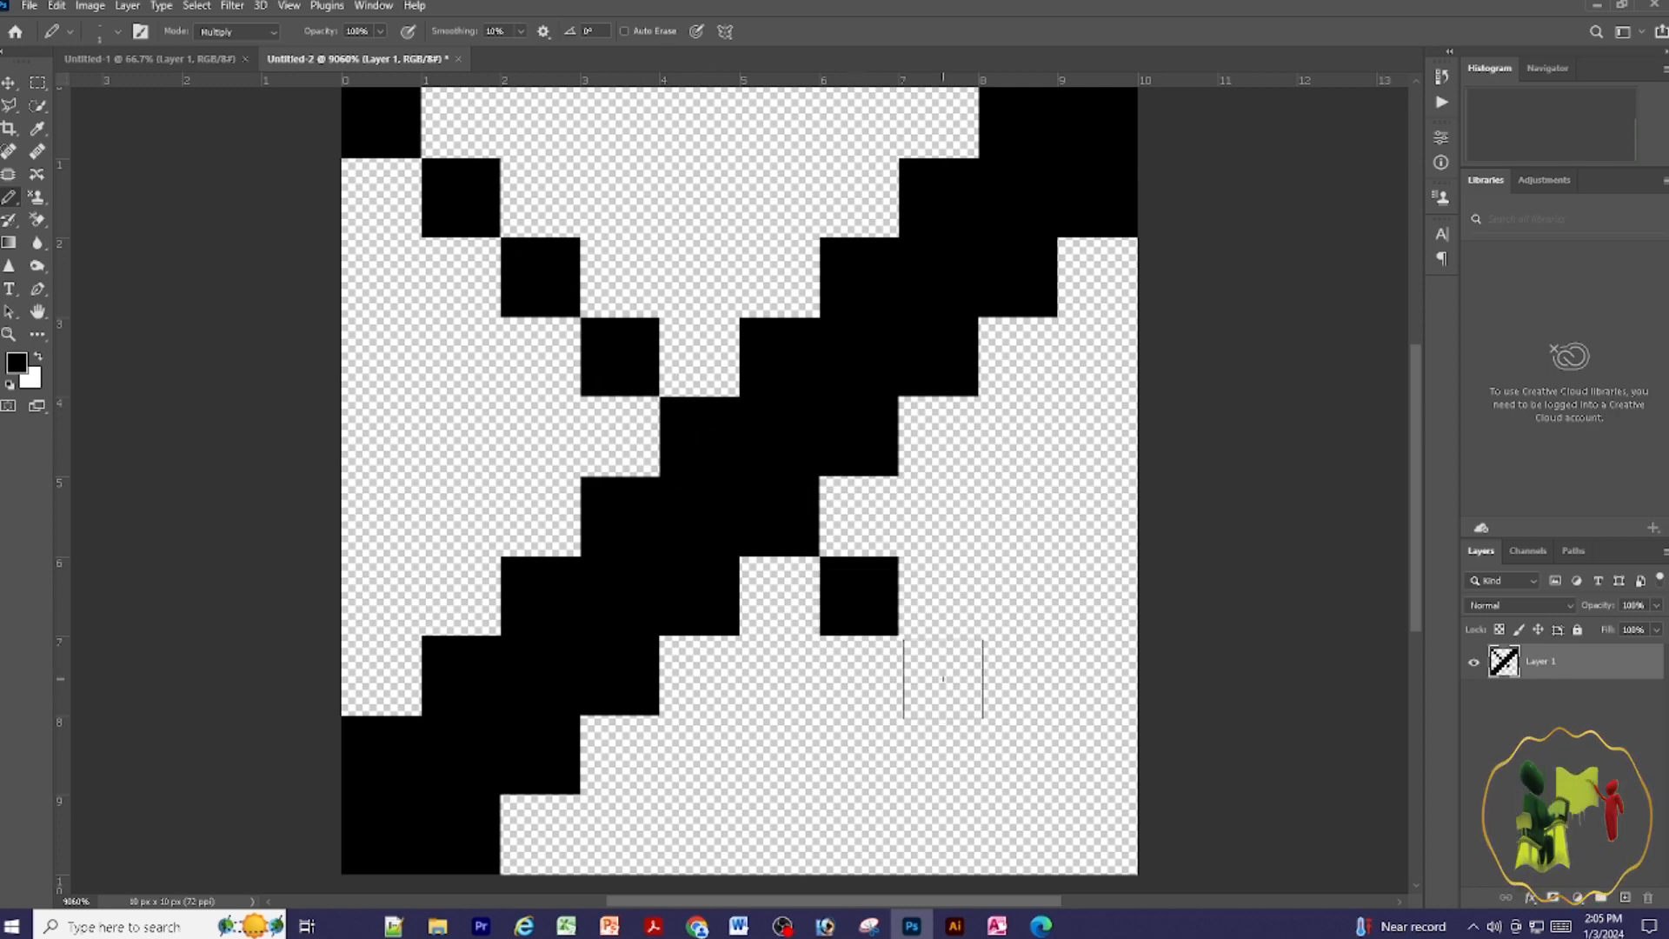
left_click(938, 674)
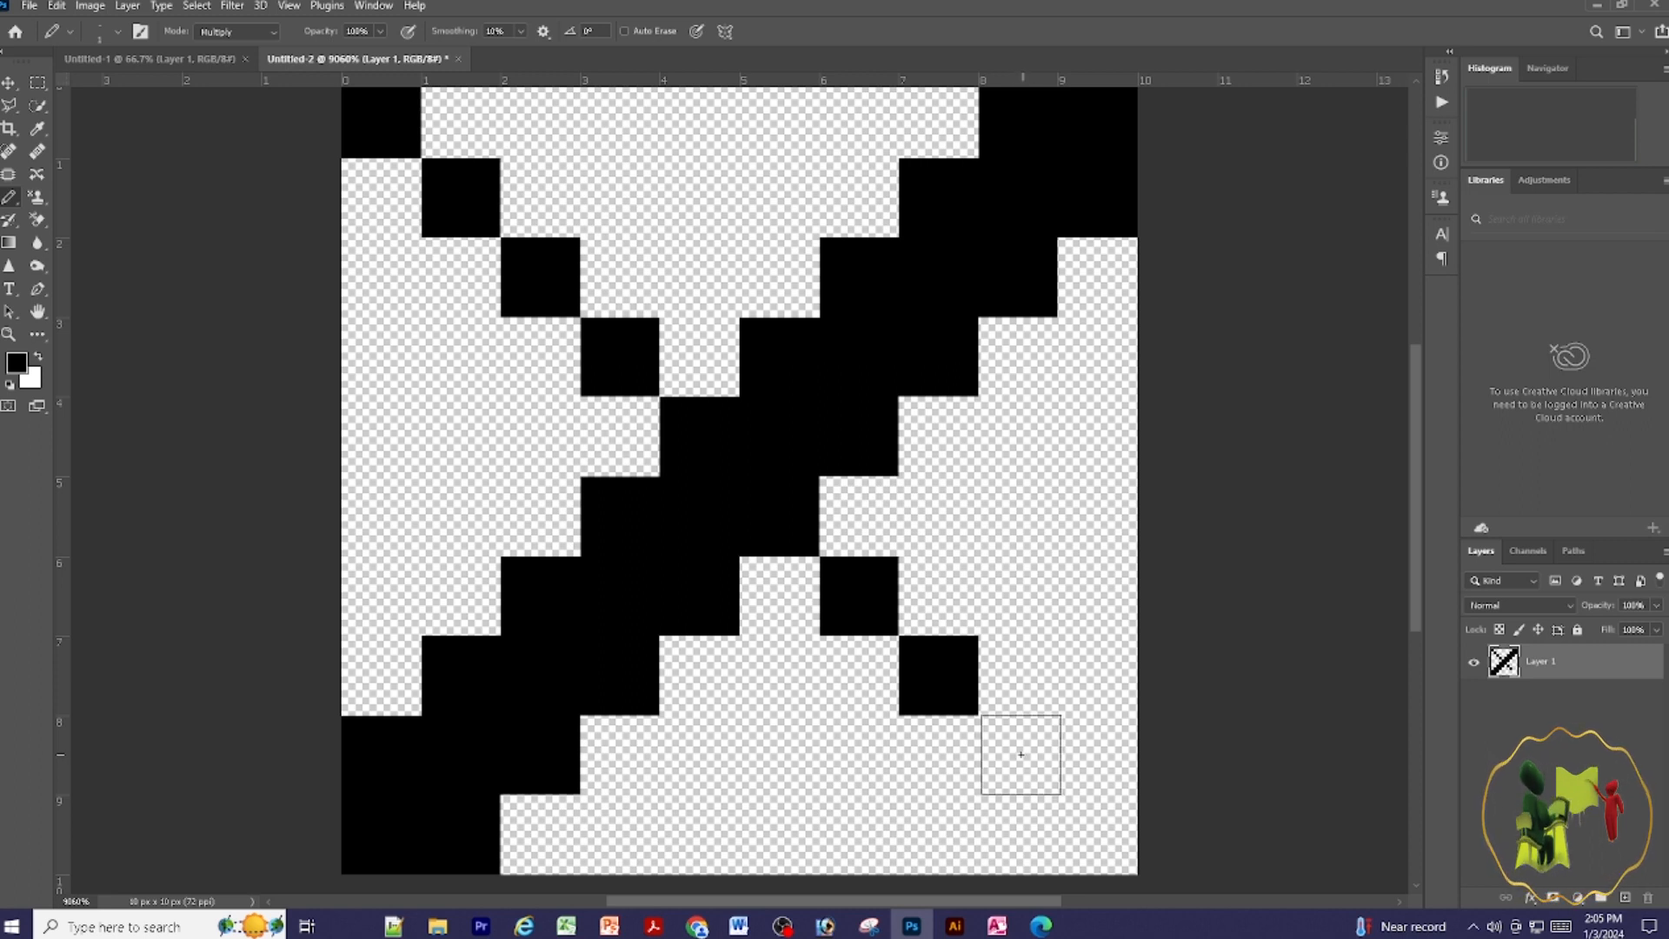
left_click(1024, 755)
left_click(1099, 830)
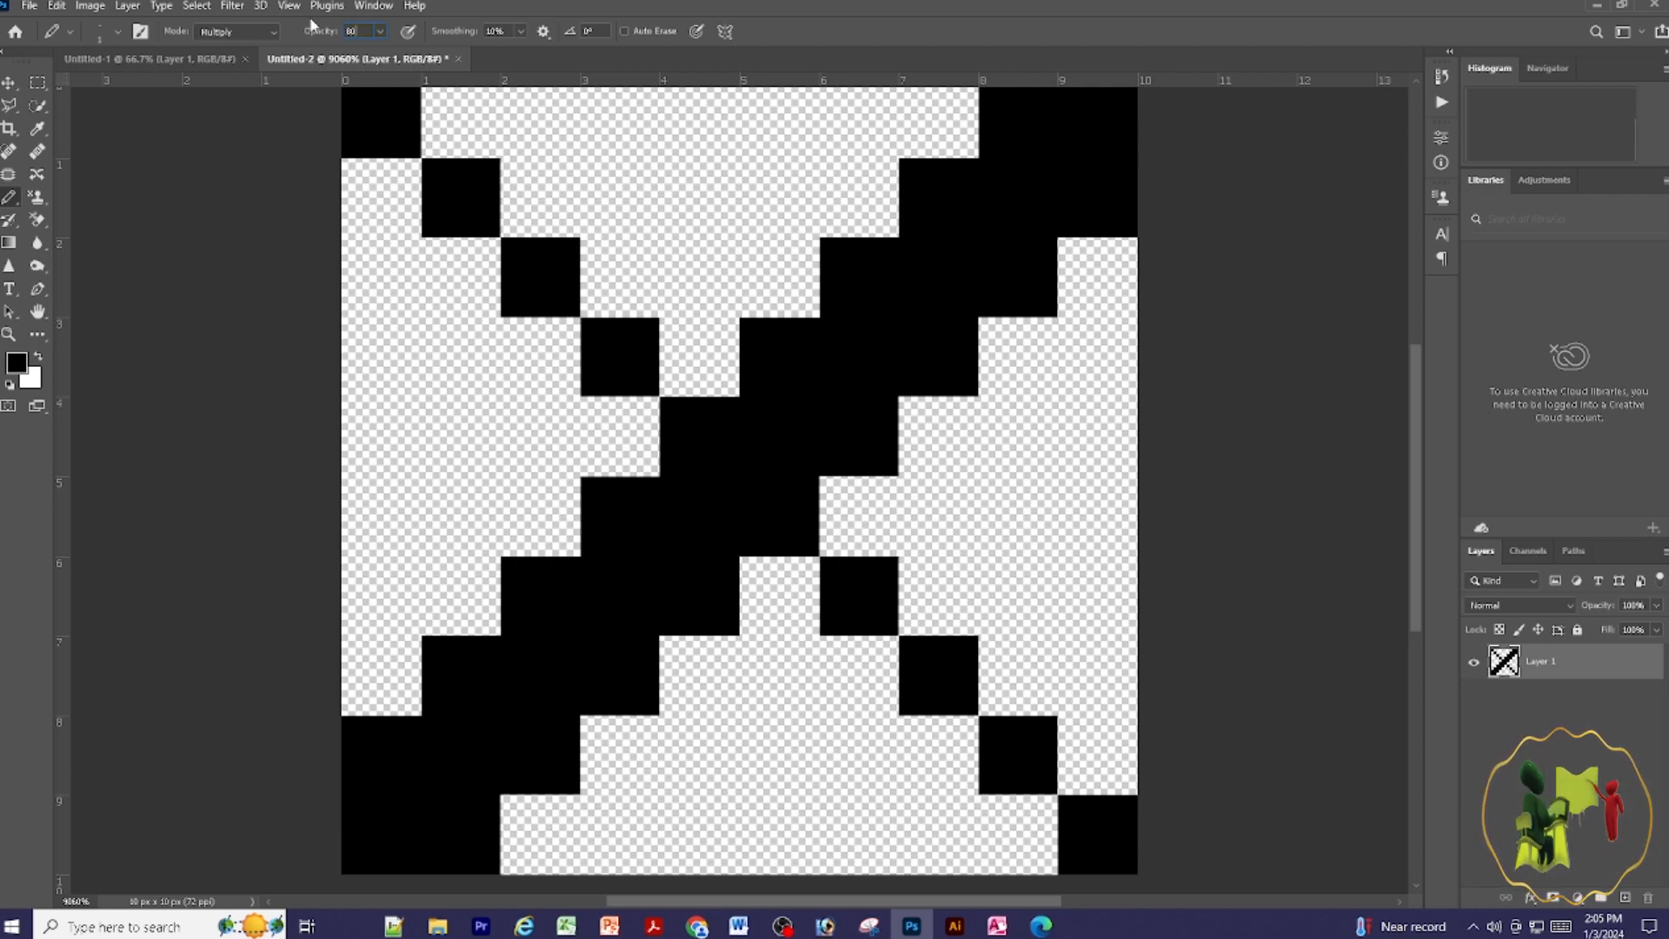
With the Pencil at reduced opacity, stamp semi-transparent pixels along both sides of the thin diagonal's upper-left half.
left_click(460, 121)
left_click(380, 197)
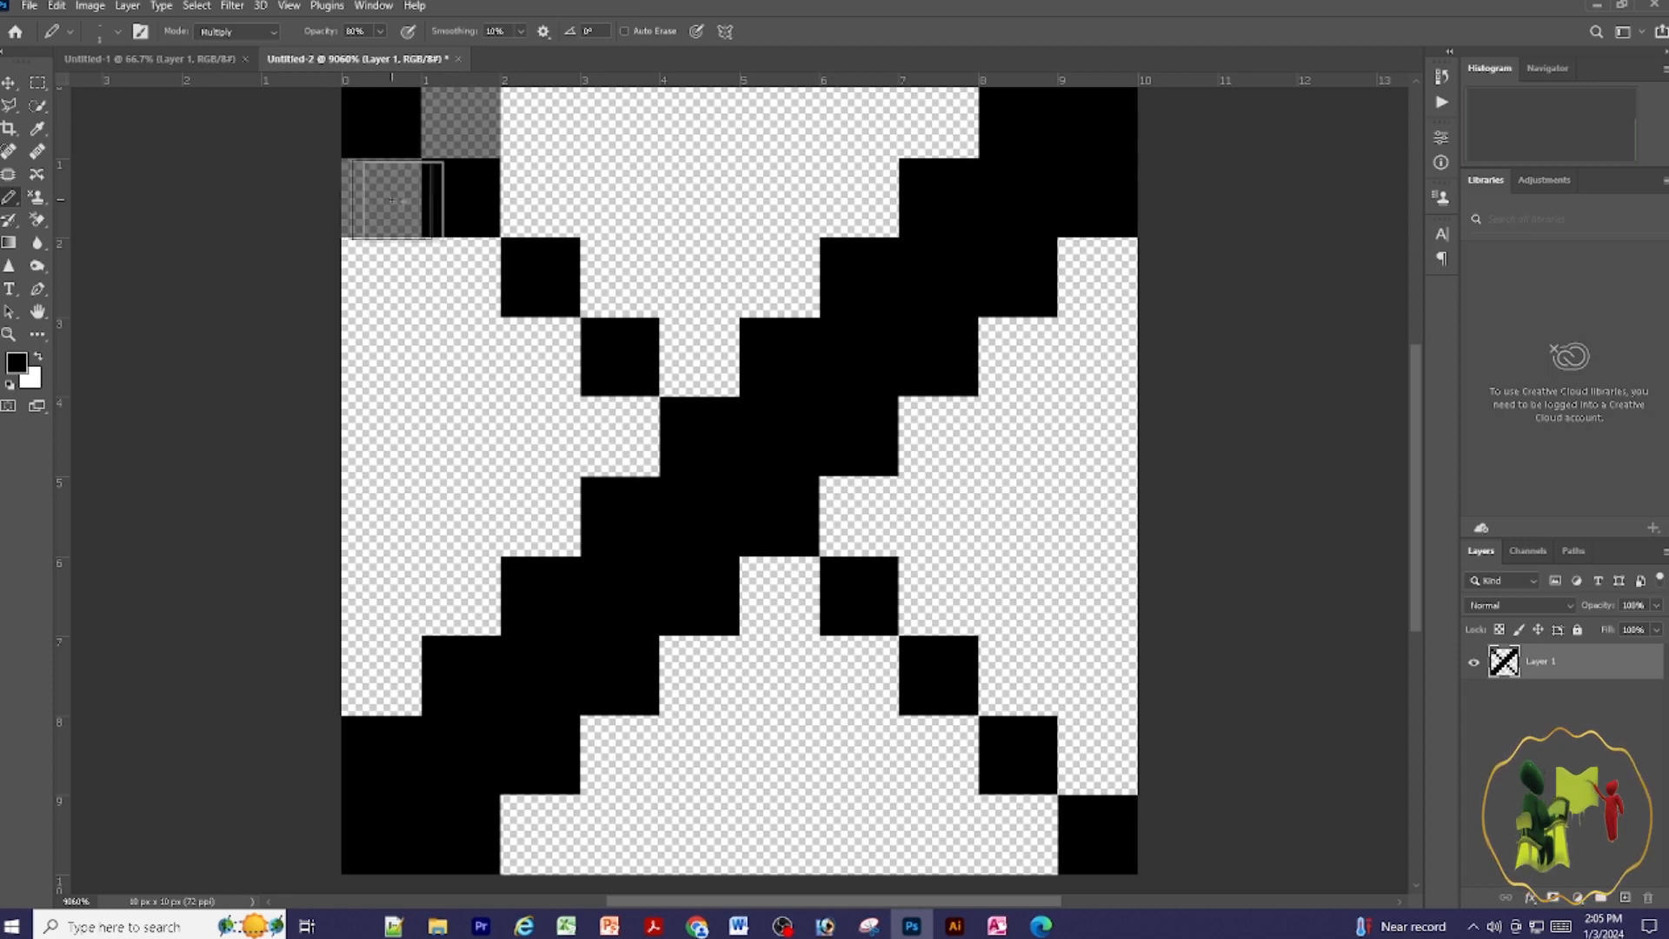
left_click(538, 196)
left_click(463, 280)
left_click(618, 273)
left_click(567, 352)
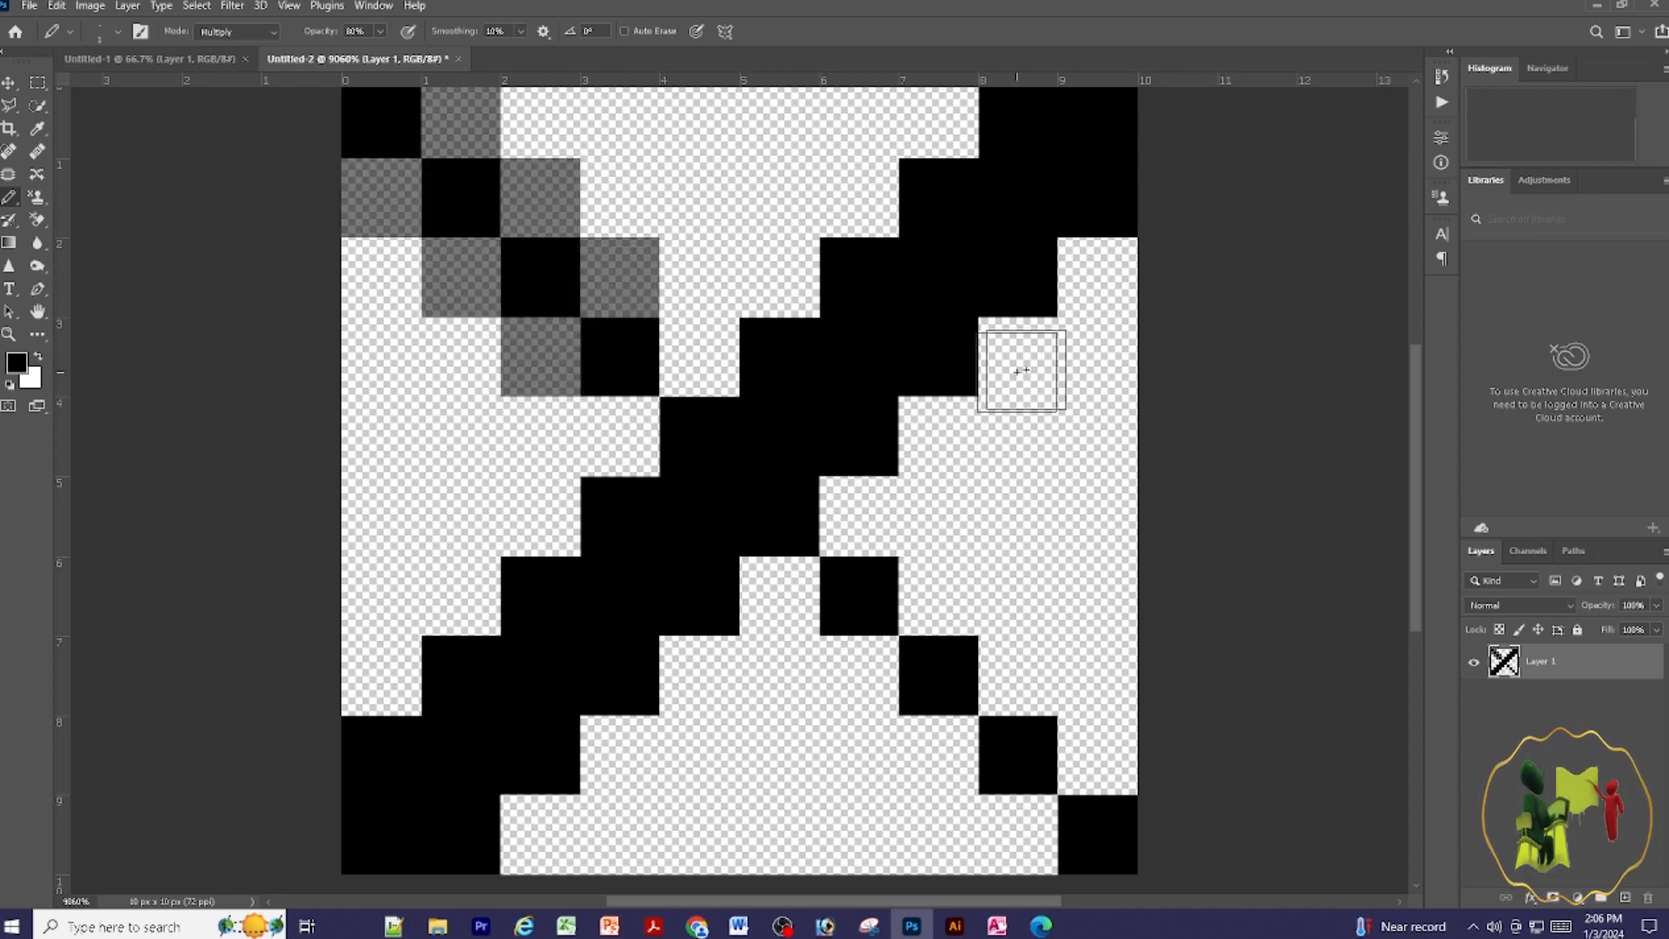
Stamp semi-transparent pixels along both sides of the thin diagonal's lower-right half down to the canvas corner.
left_click(879, 515)
left_click(780, 595)
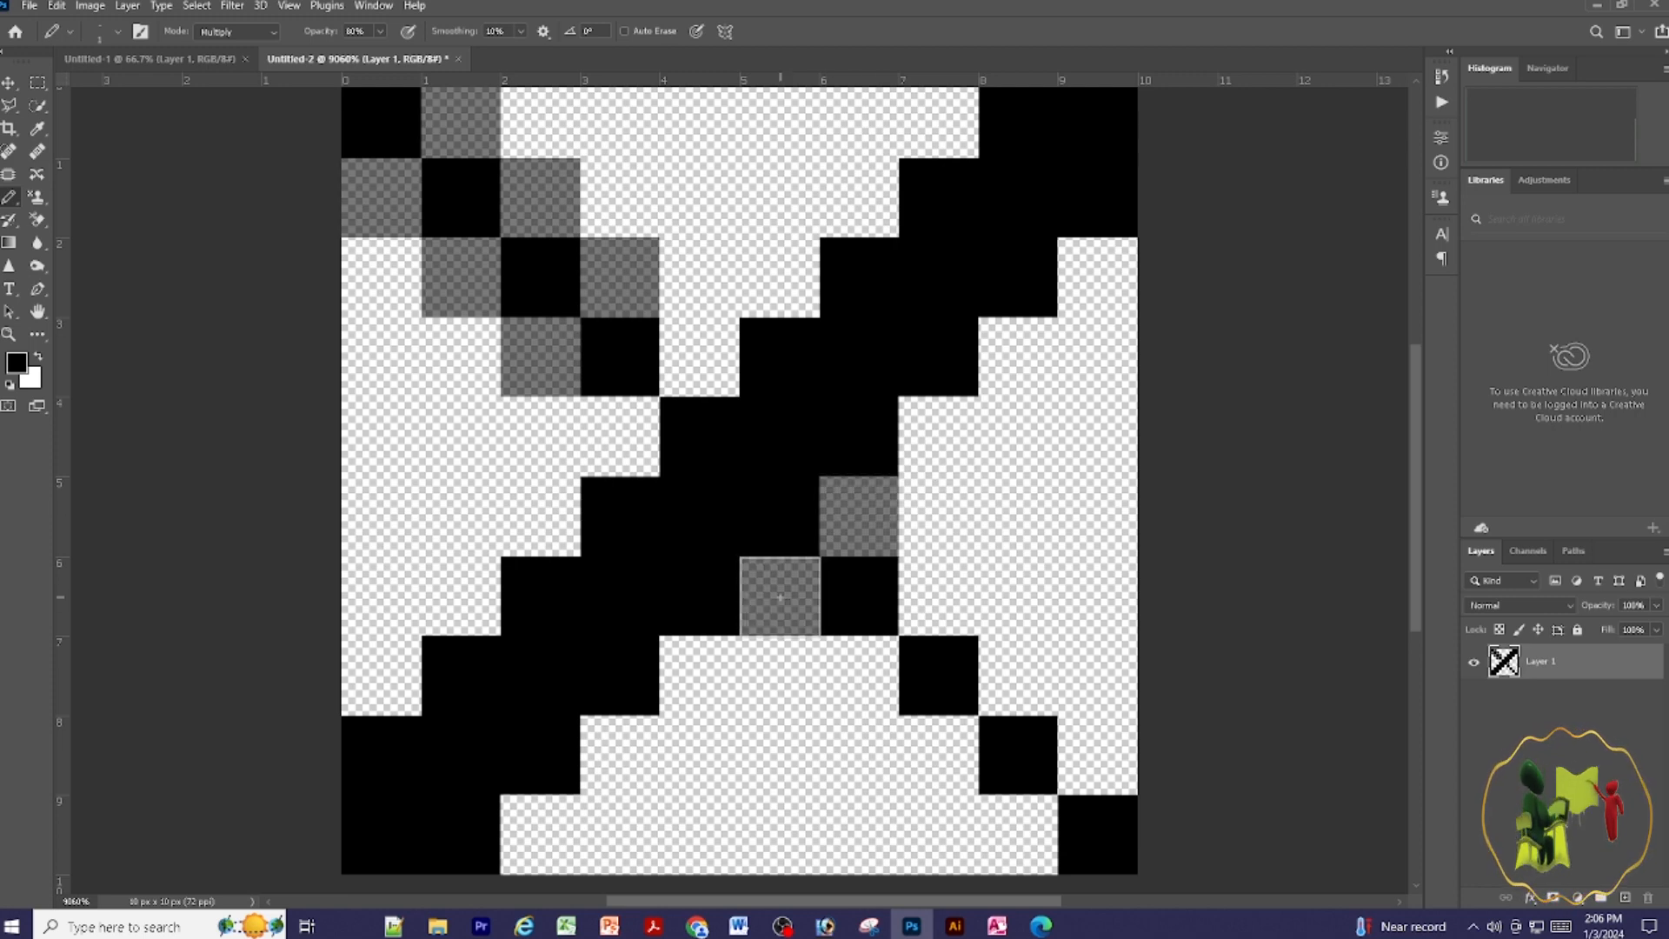
left_click(941, 591)
left_click(859, 675)
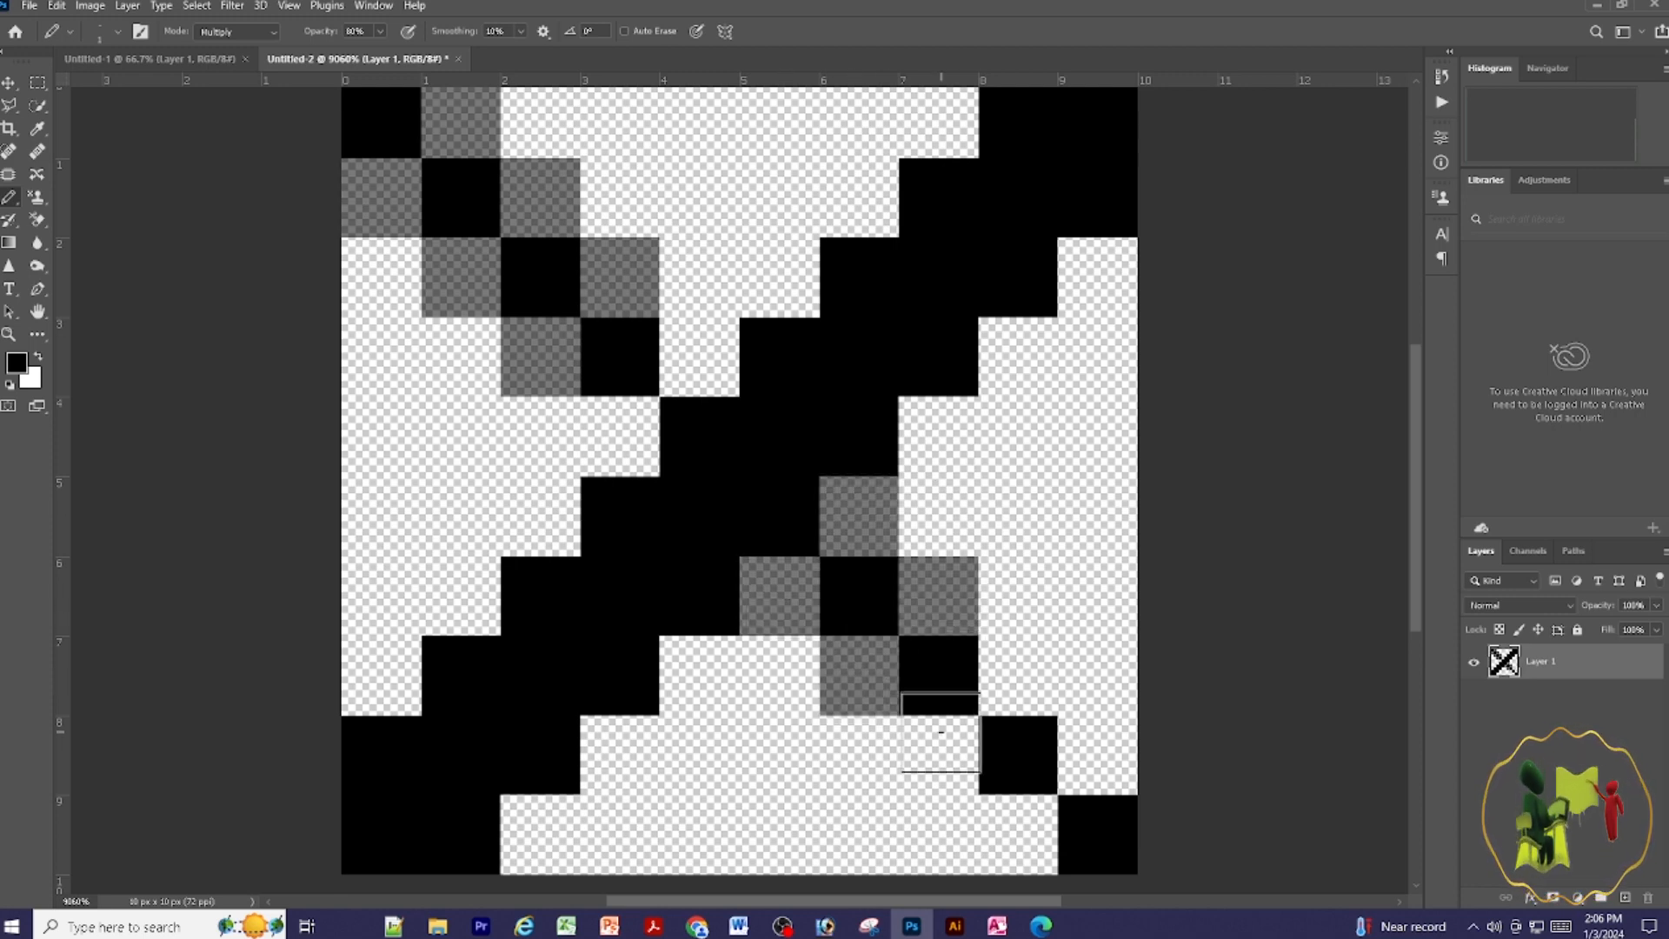
left_click(939, 753)
left_click(1013, 683)
left_click(1097, 752)
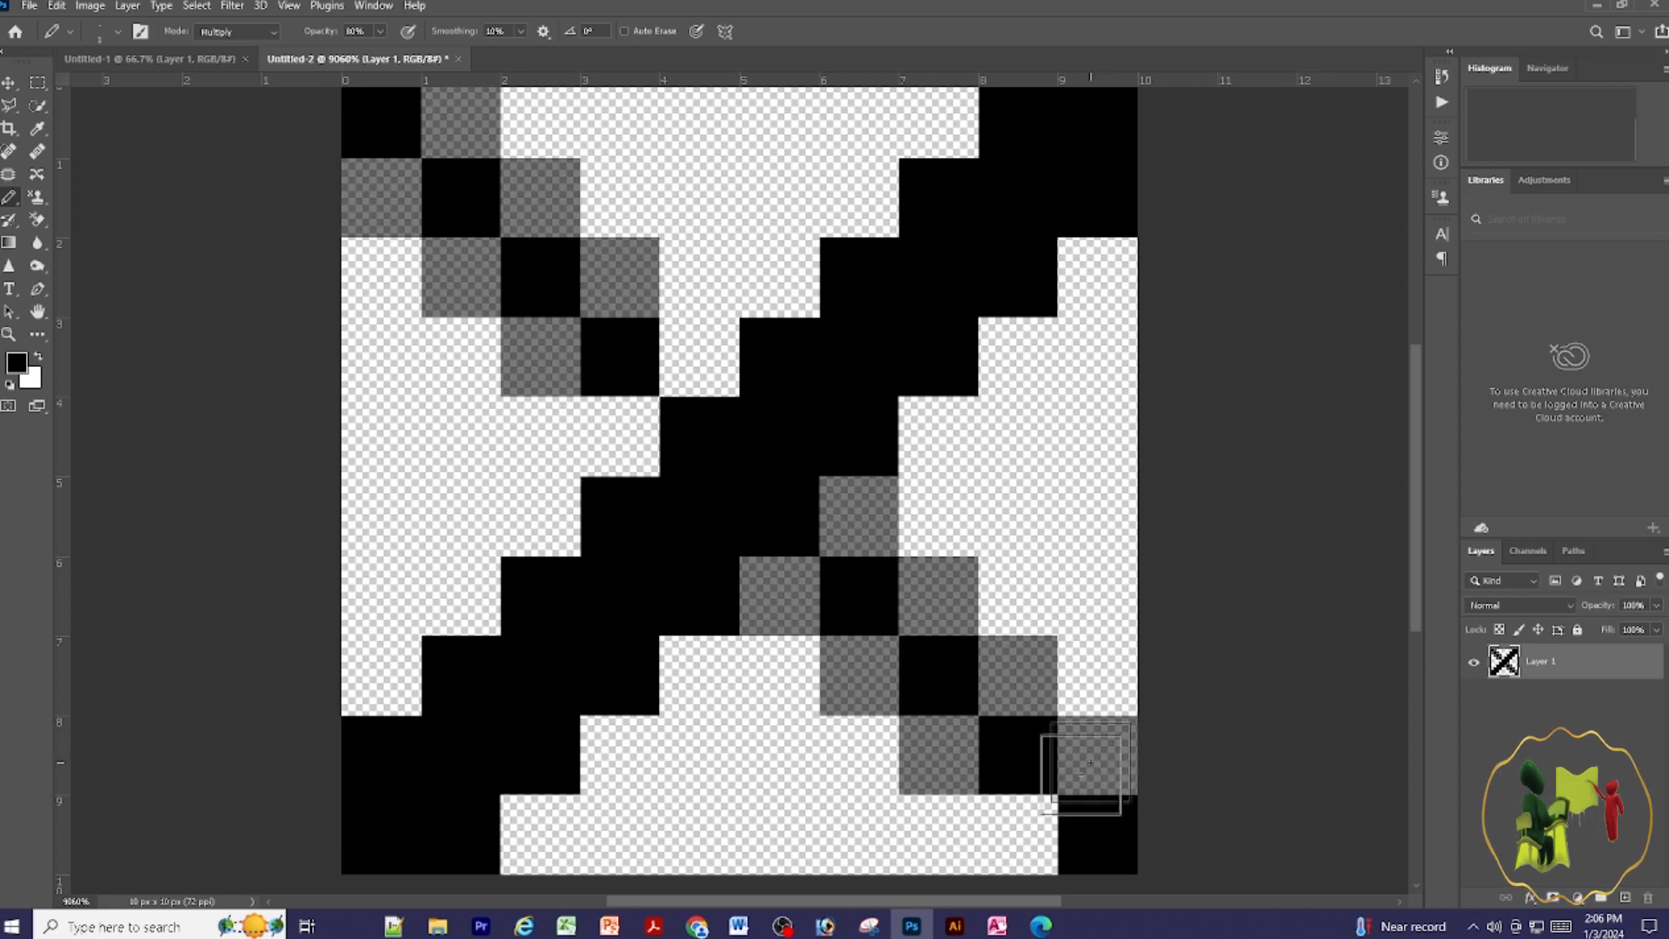
left_click(1013, 834)
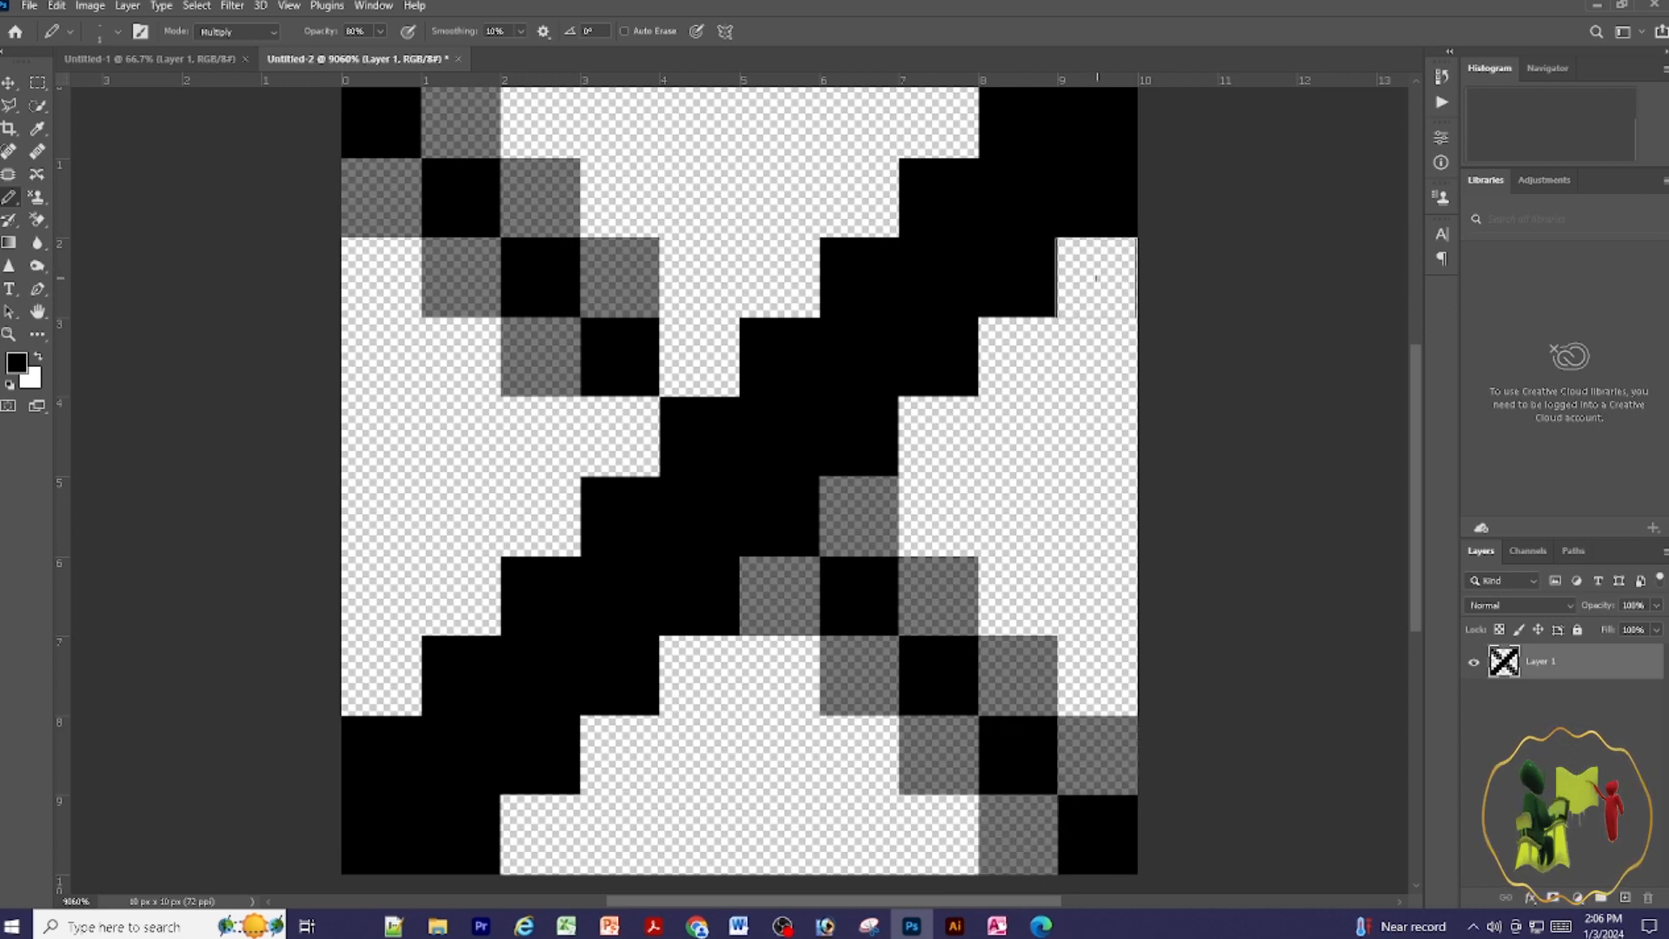
Fill the remaining steps along the lower-right edge of the thick diagonal with semi-transparent pixels.
left_click(1098, 276)
left_click(1026, 362)
left_click(939, 434)
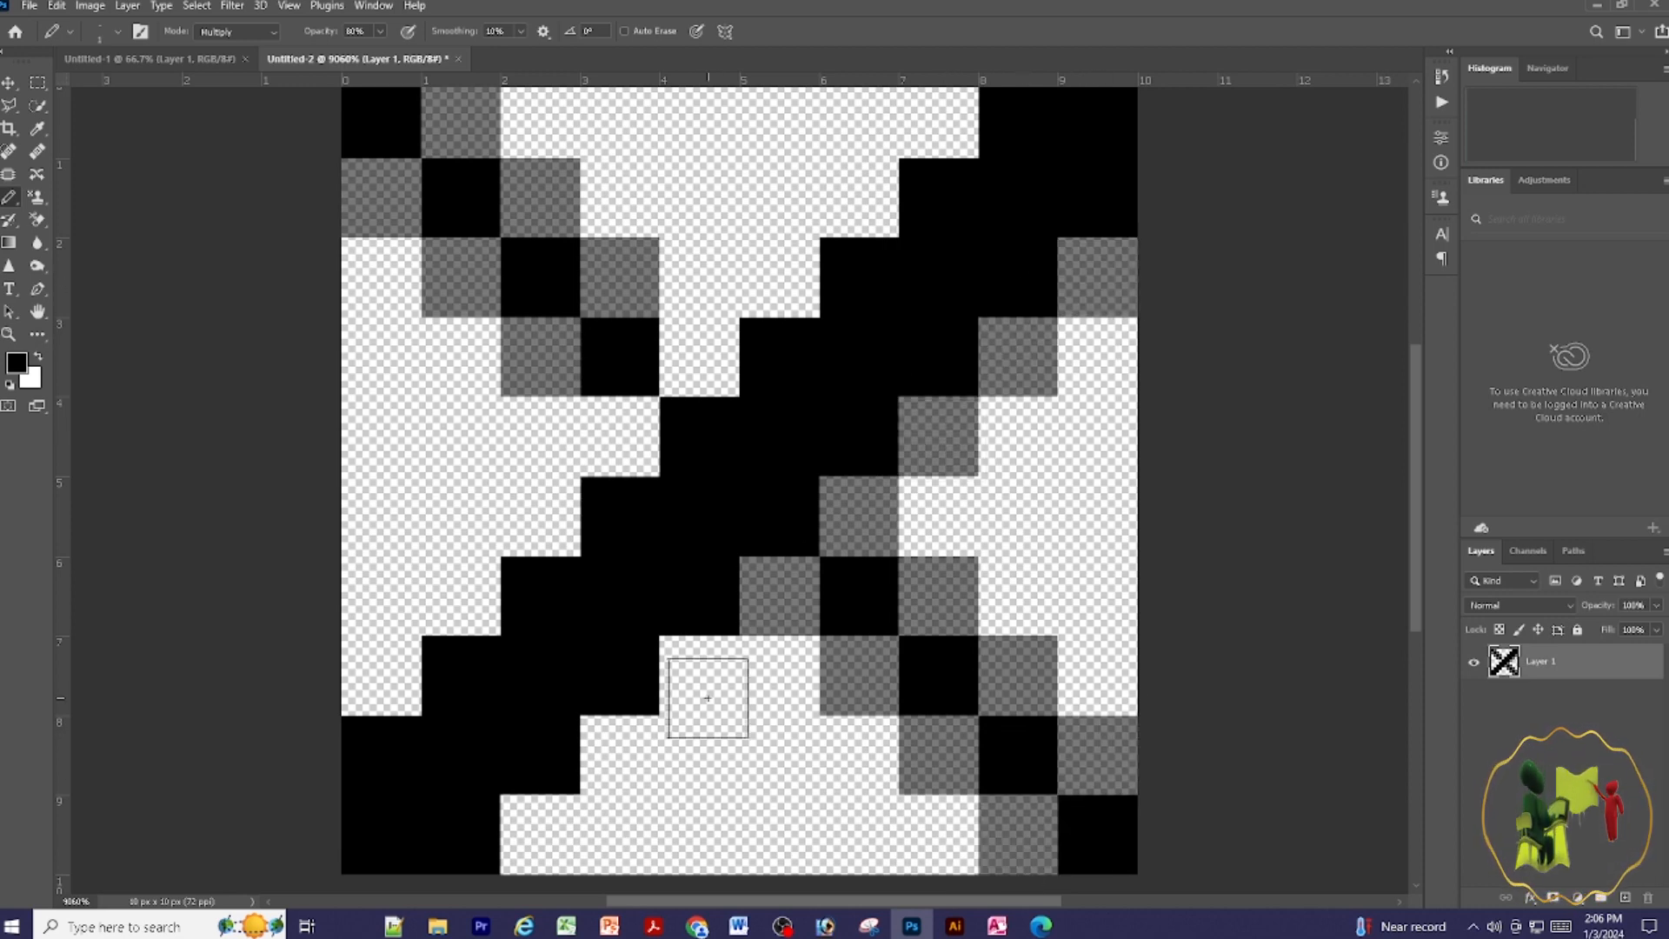
left_click(700, 676)
left_click(623, 756)
left_click(541, 833)
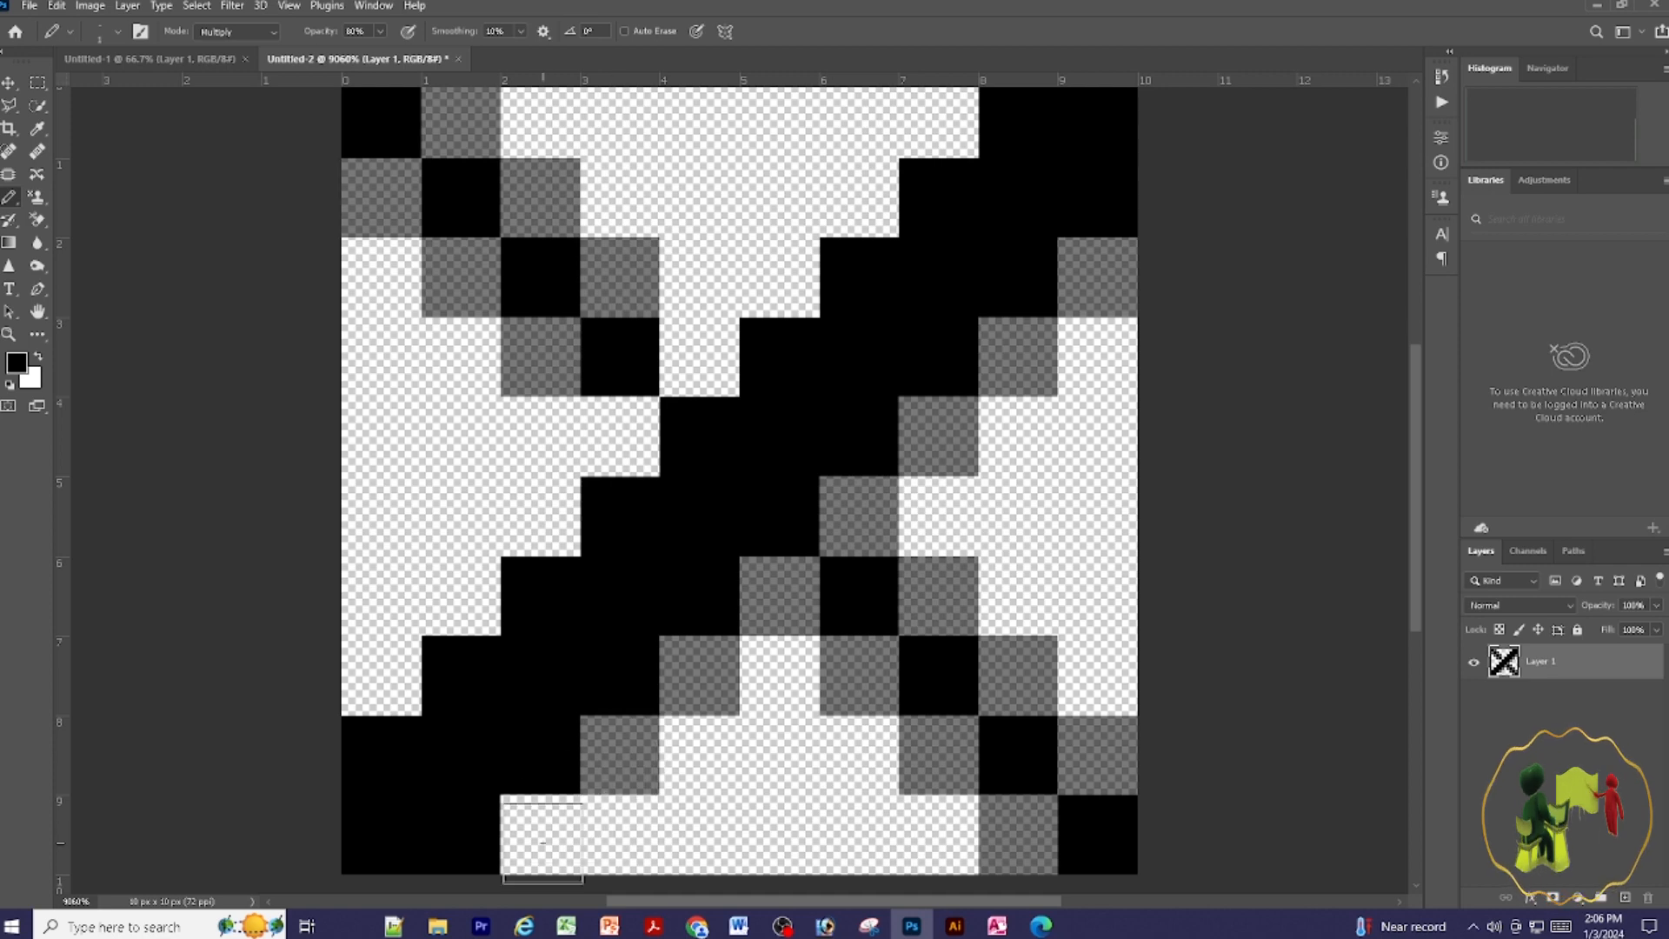
Line the upper-left edge of the thick diagonal with semi-transparent pixels from the canvas's left edge to its top edge.
left_click(378, 682)
left_click(432, 591)
left_click(538, 515)
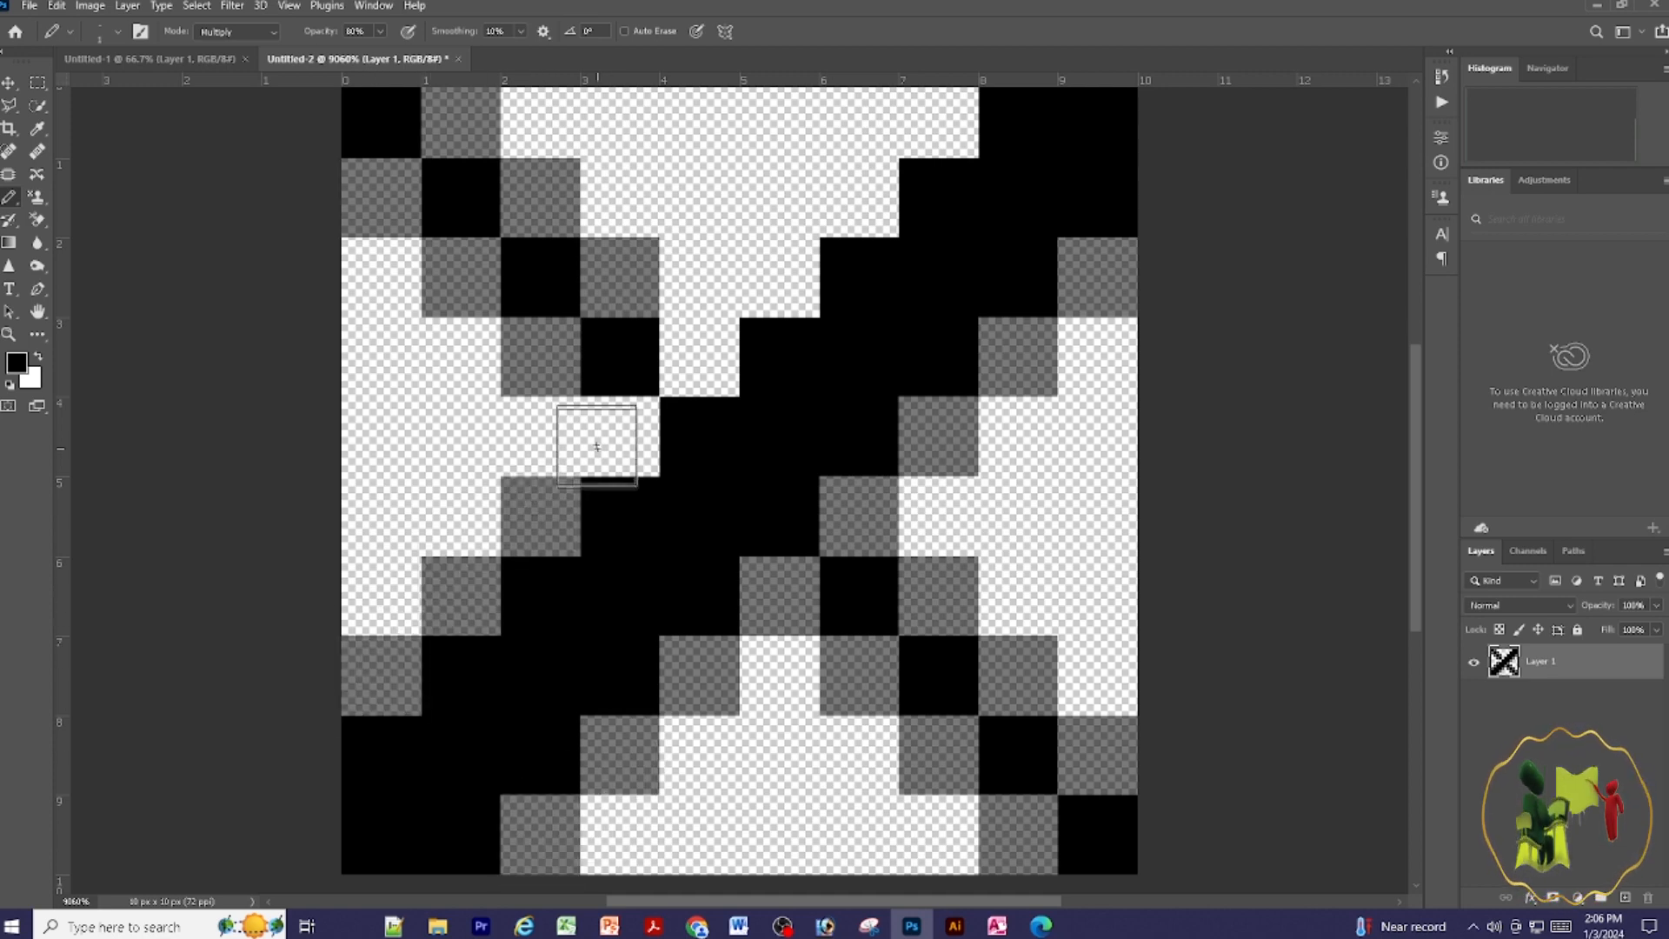
left_click(617, 436)
left_click(704, 339)
left_click(779, 277)
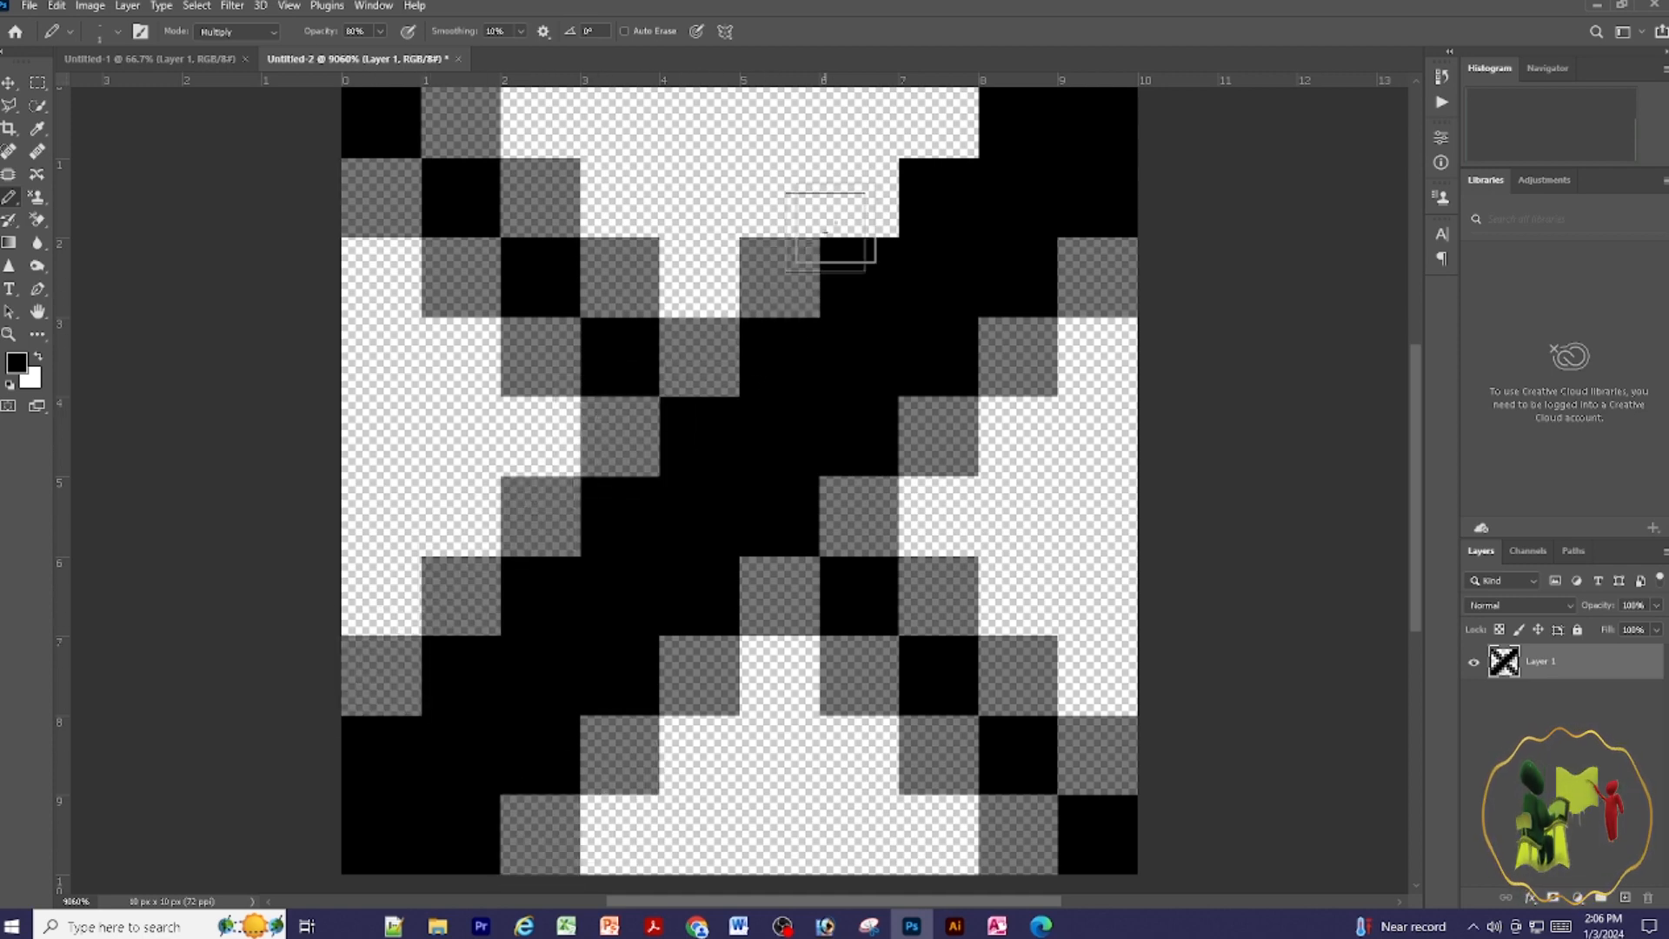
left_click(858, 198)
left_click(939, 121)
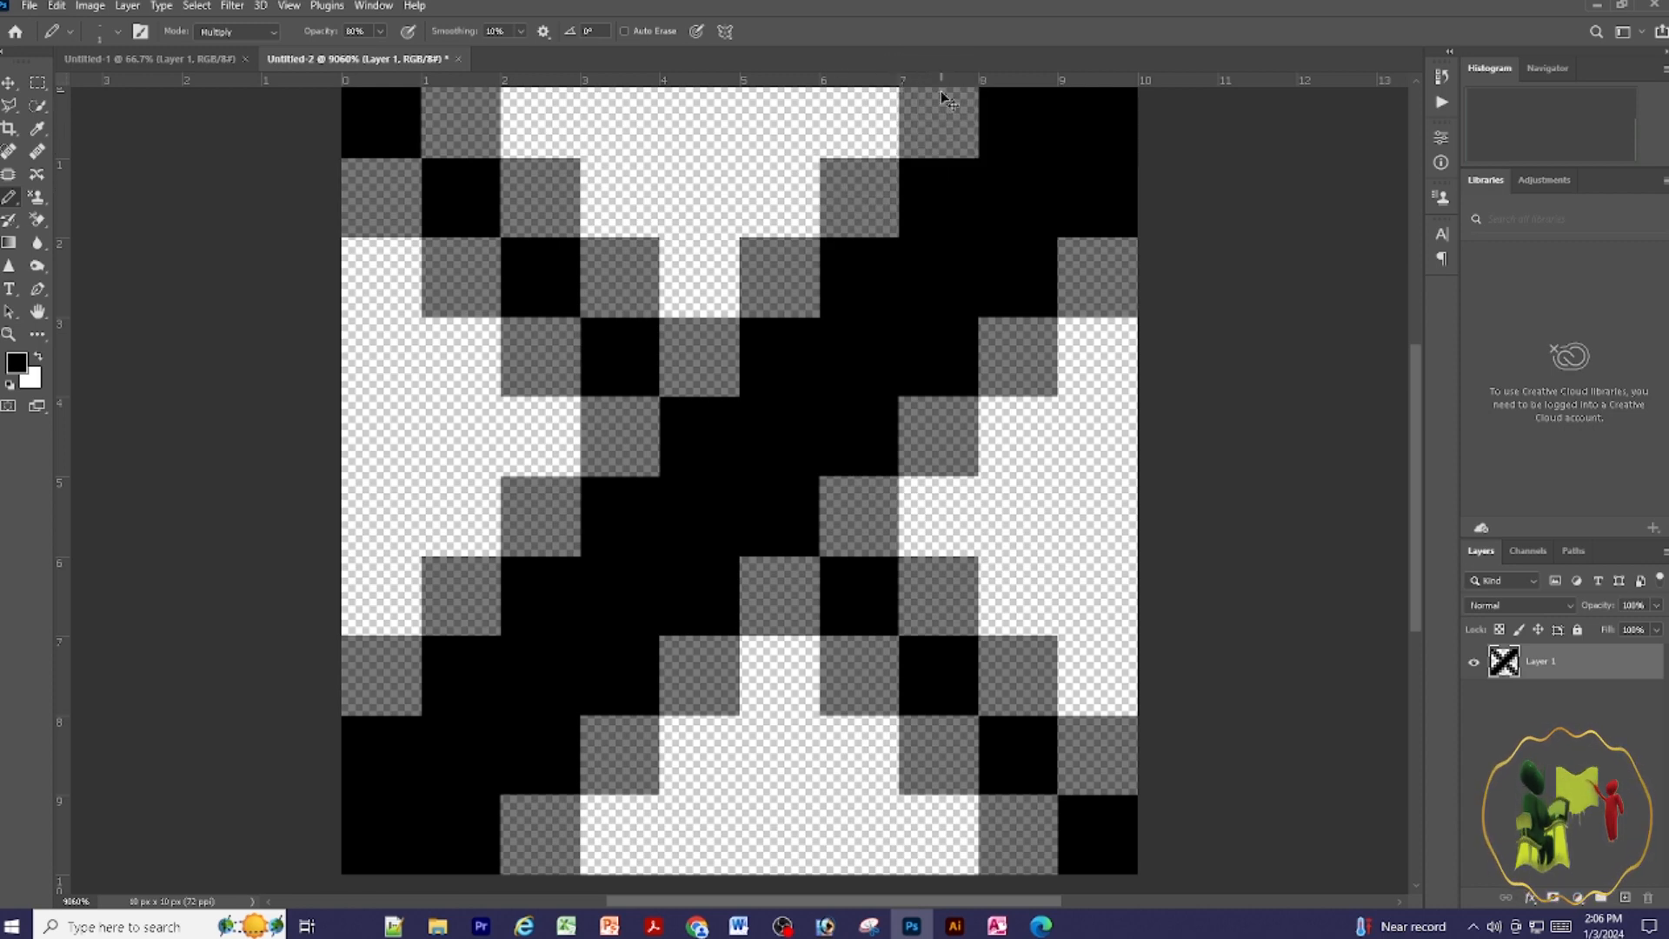
Select the whole 10 x 10 pixel canvas and define it as a pattern named 1.
key("ctrl+a")
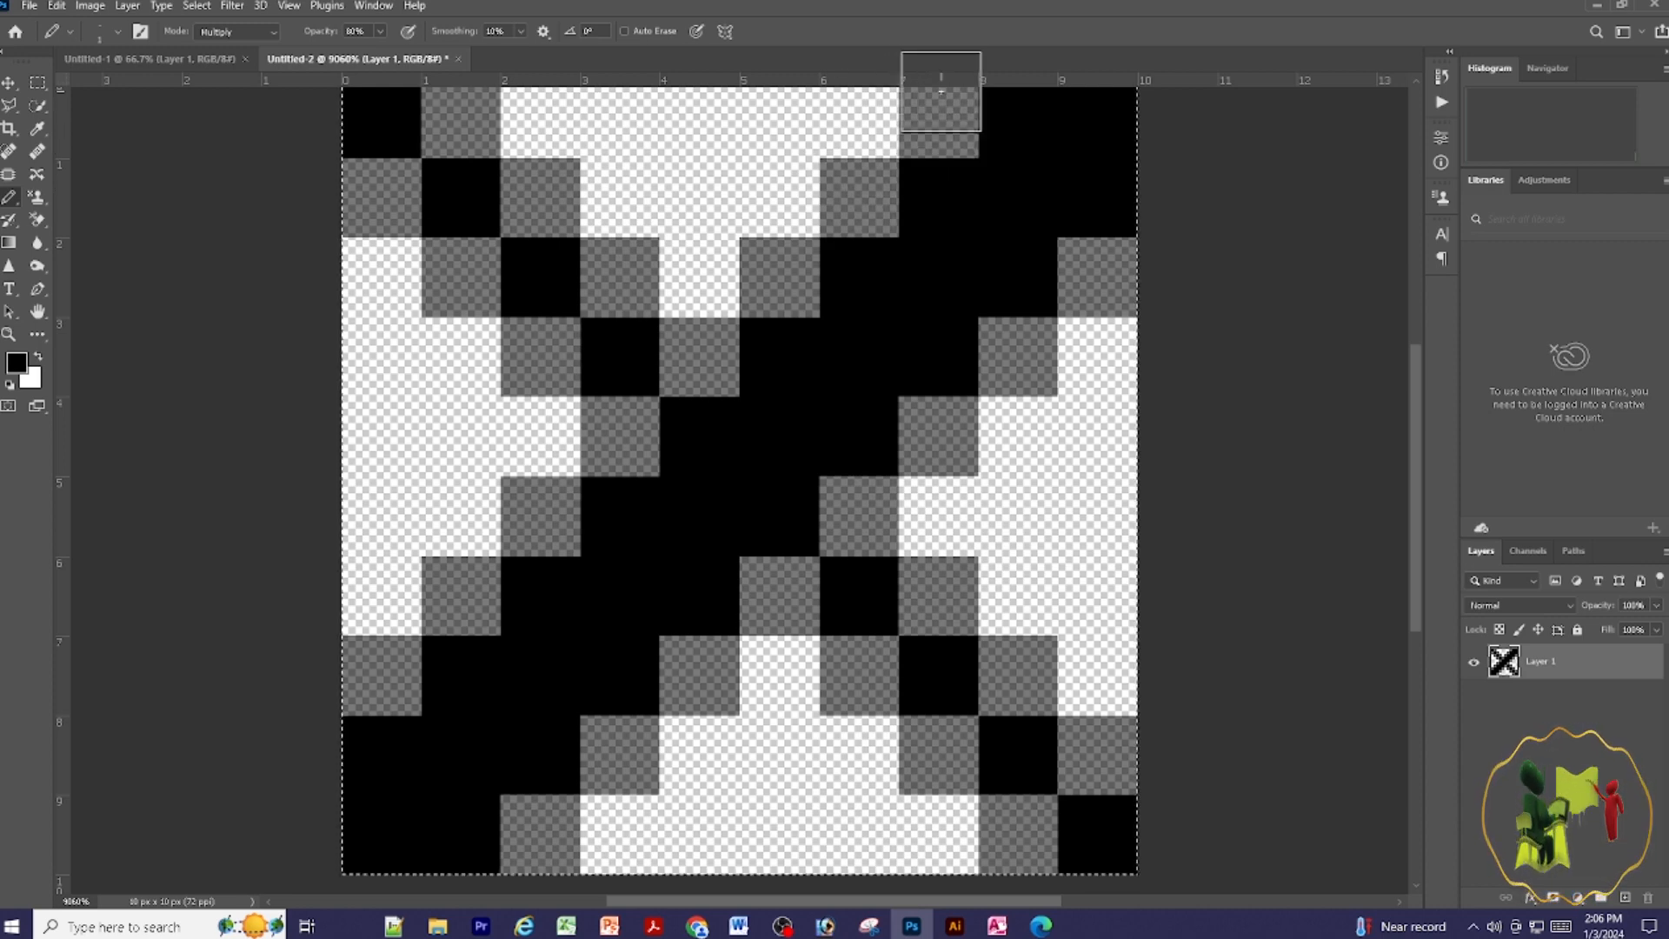
left_click(56, 5)
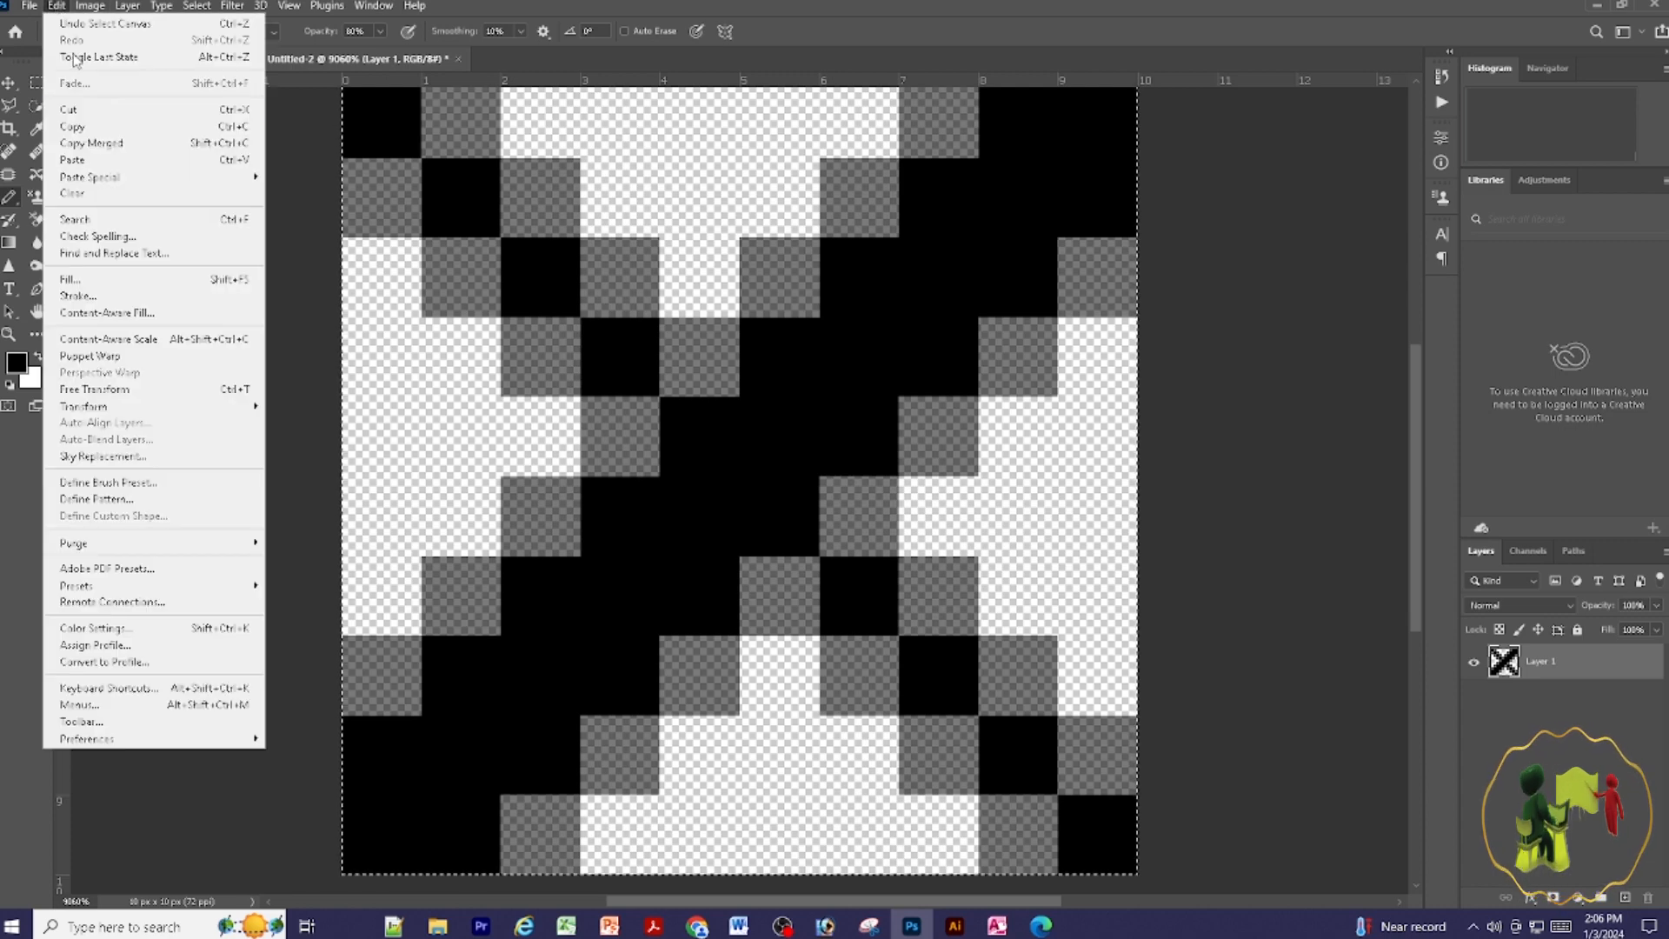
left_click(115, 501)
type("1")
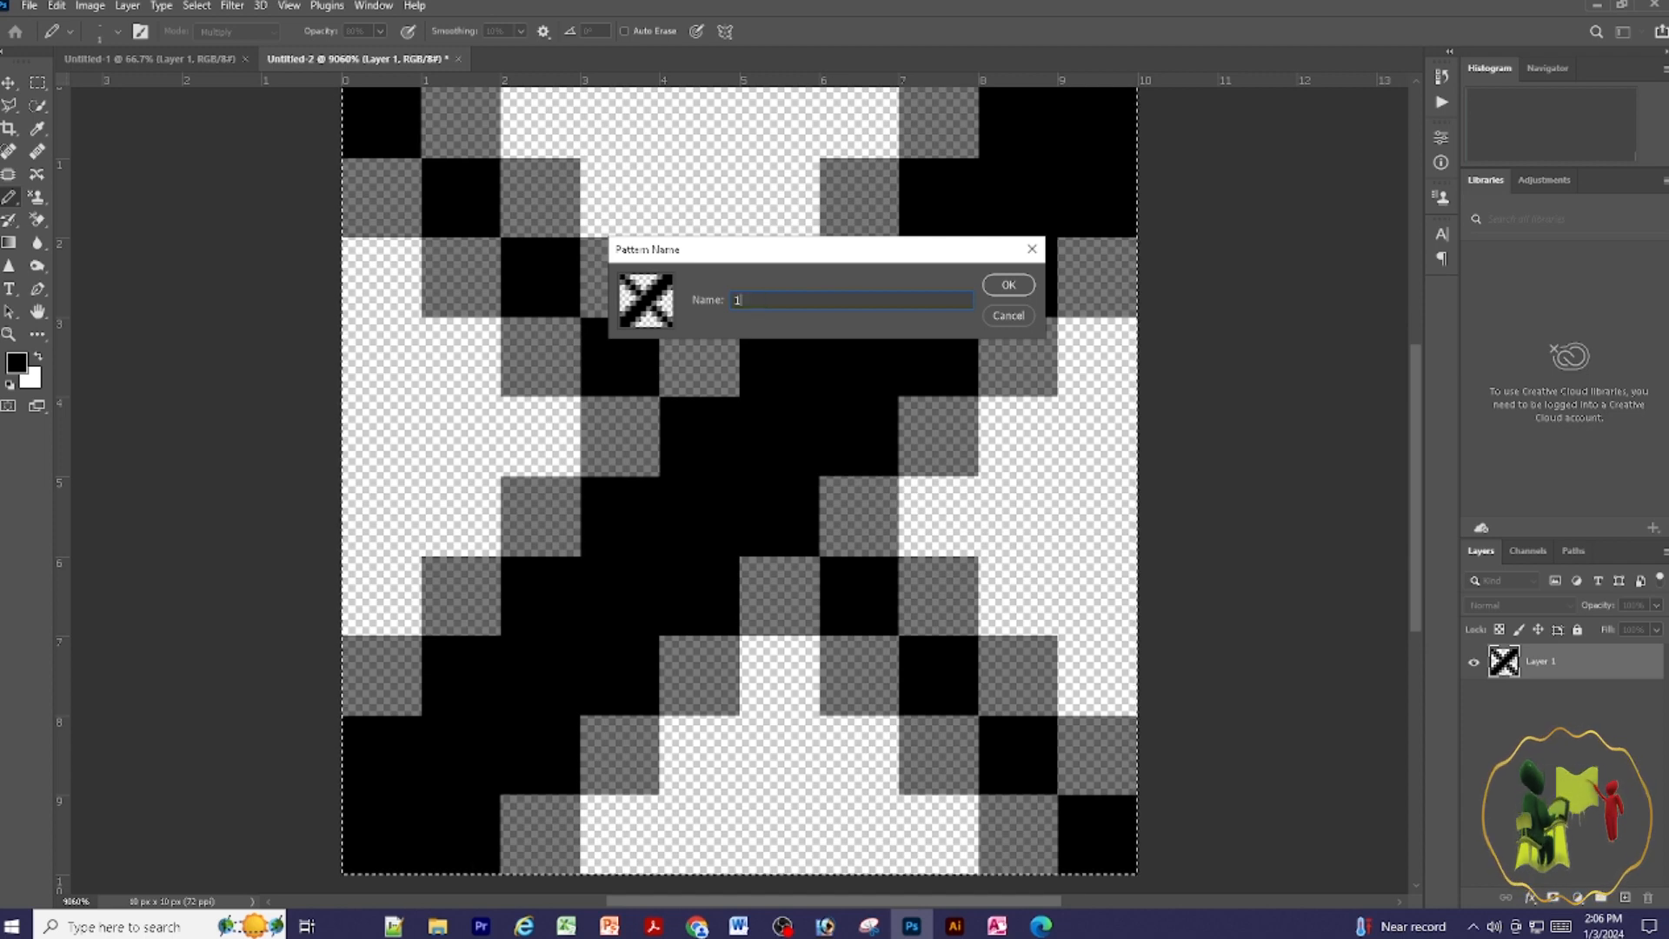
left_click(1008, 285)
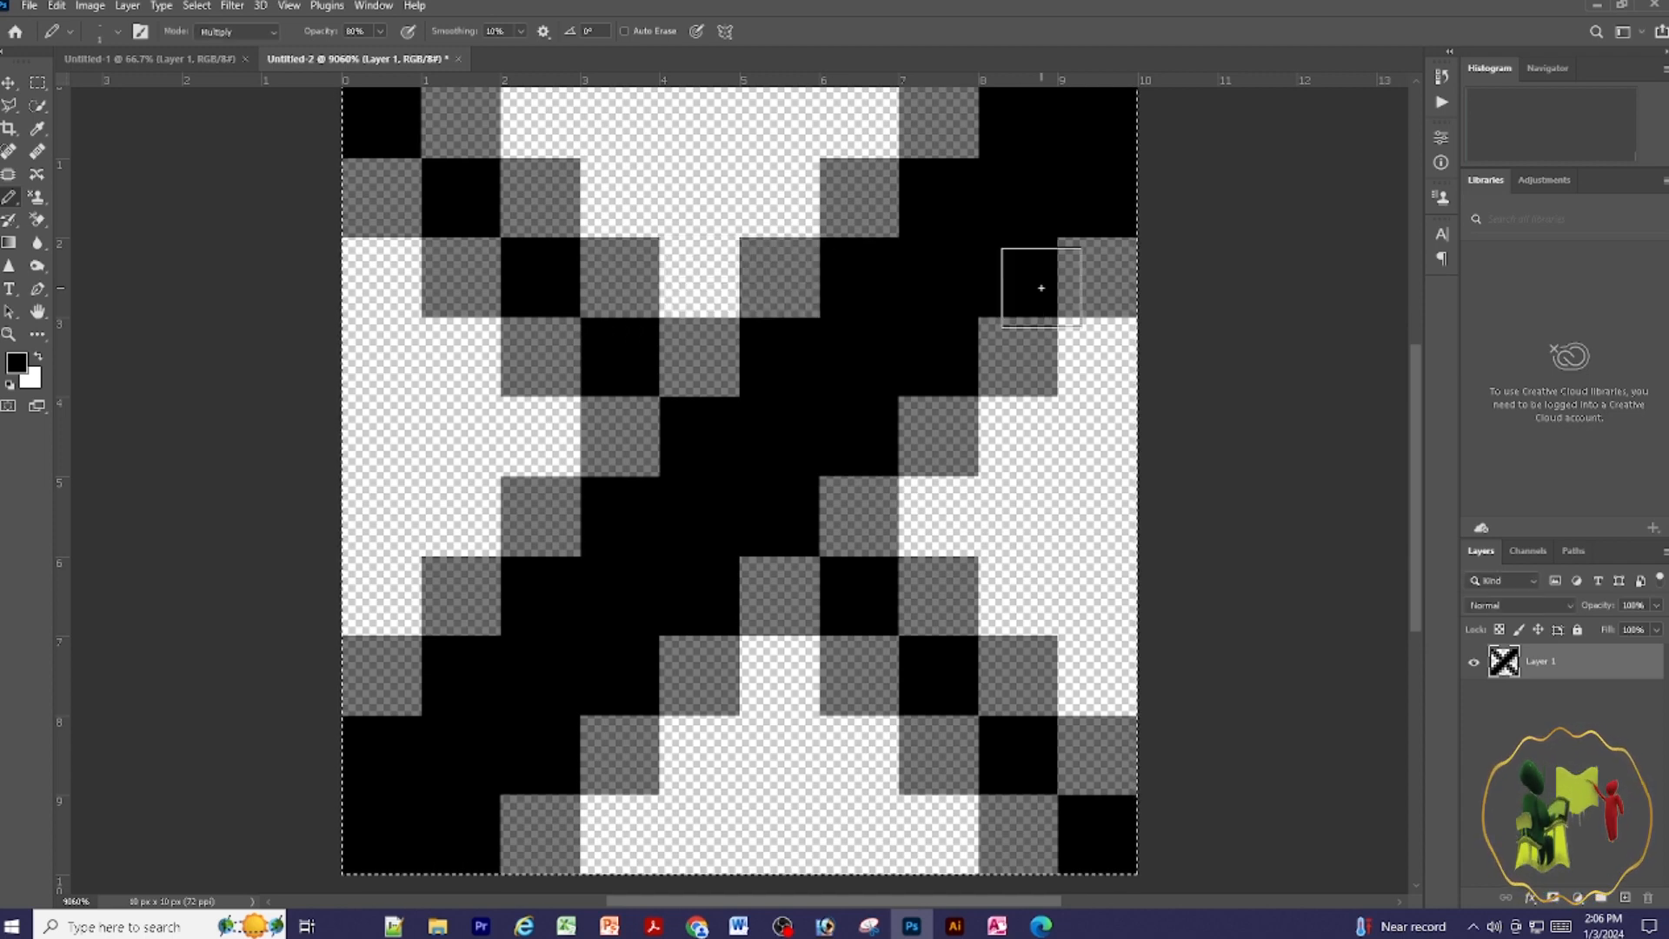
Switch to the 2048 x 1080 pixel document and fill its layer with the color #3e3e3e at 100% opacity in Normal mode.
left_click(185, 60)
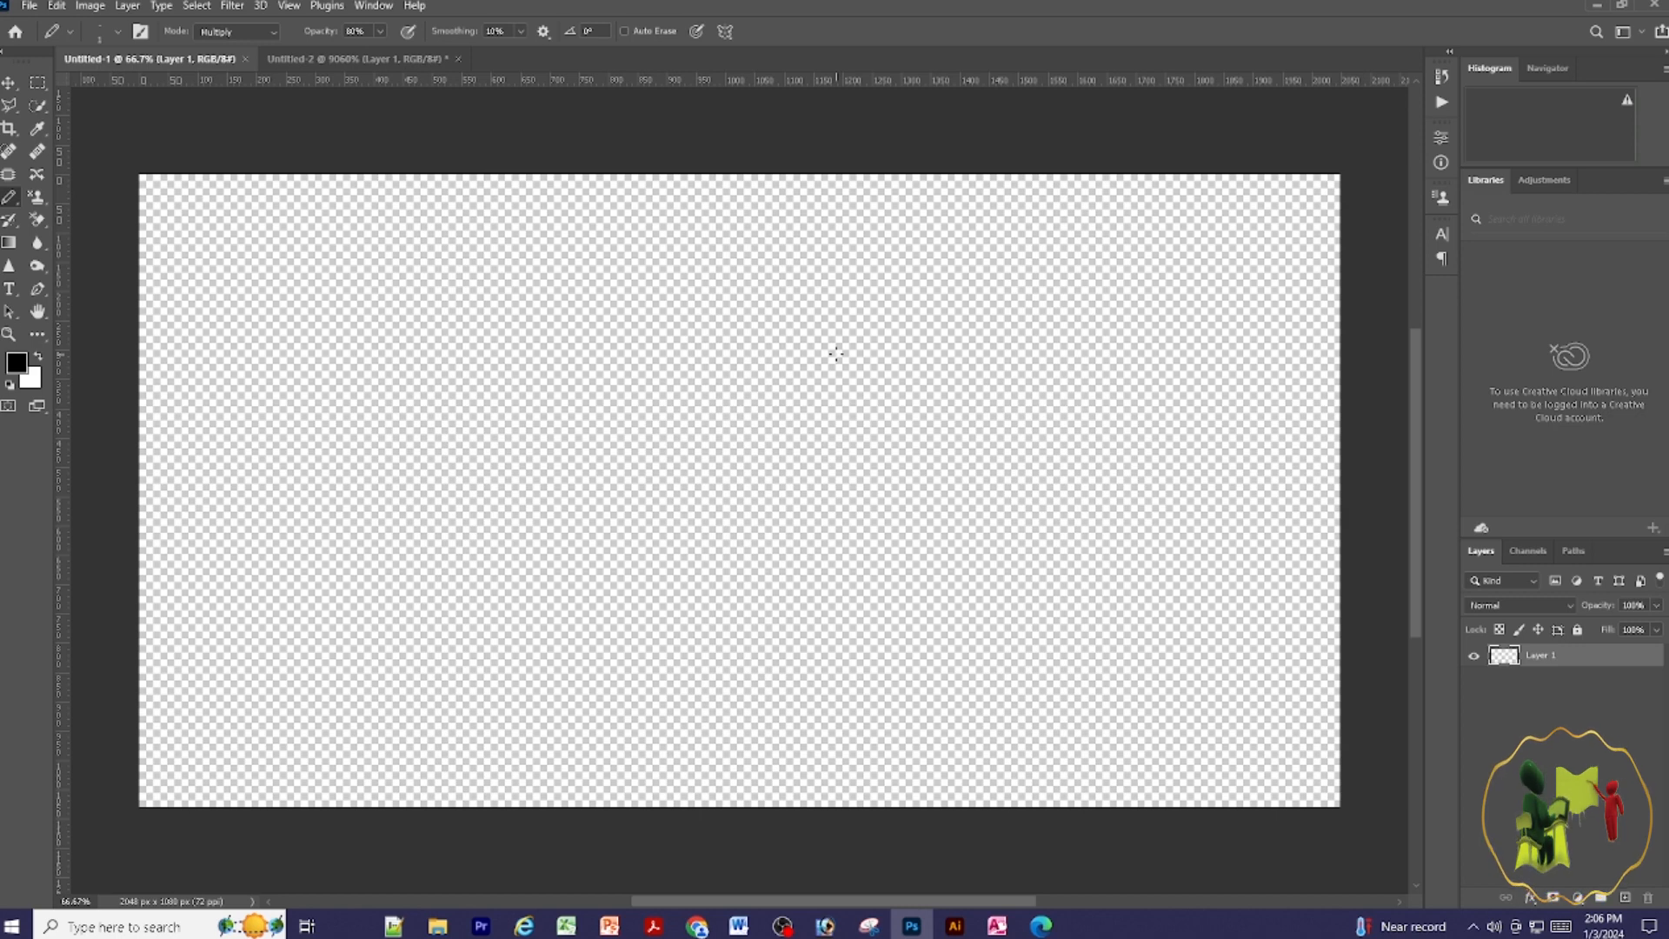
key("shift+F5")
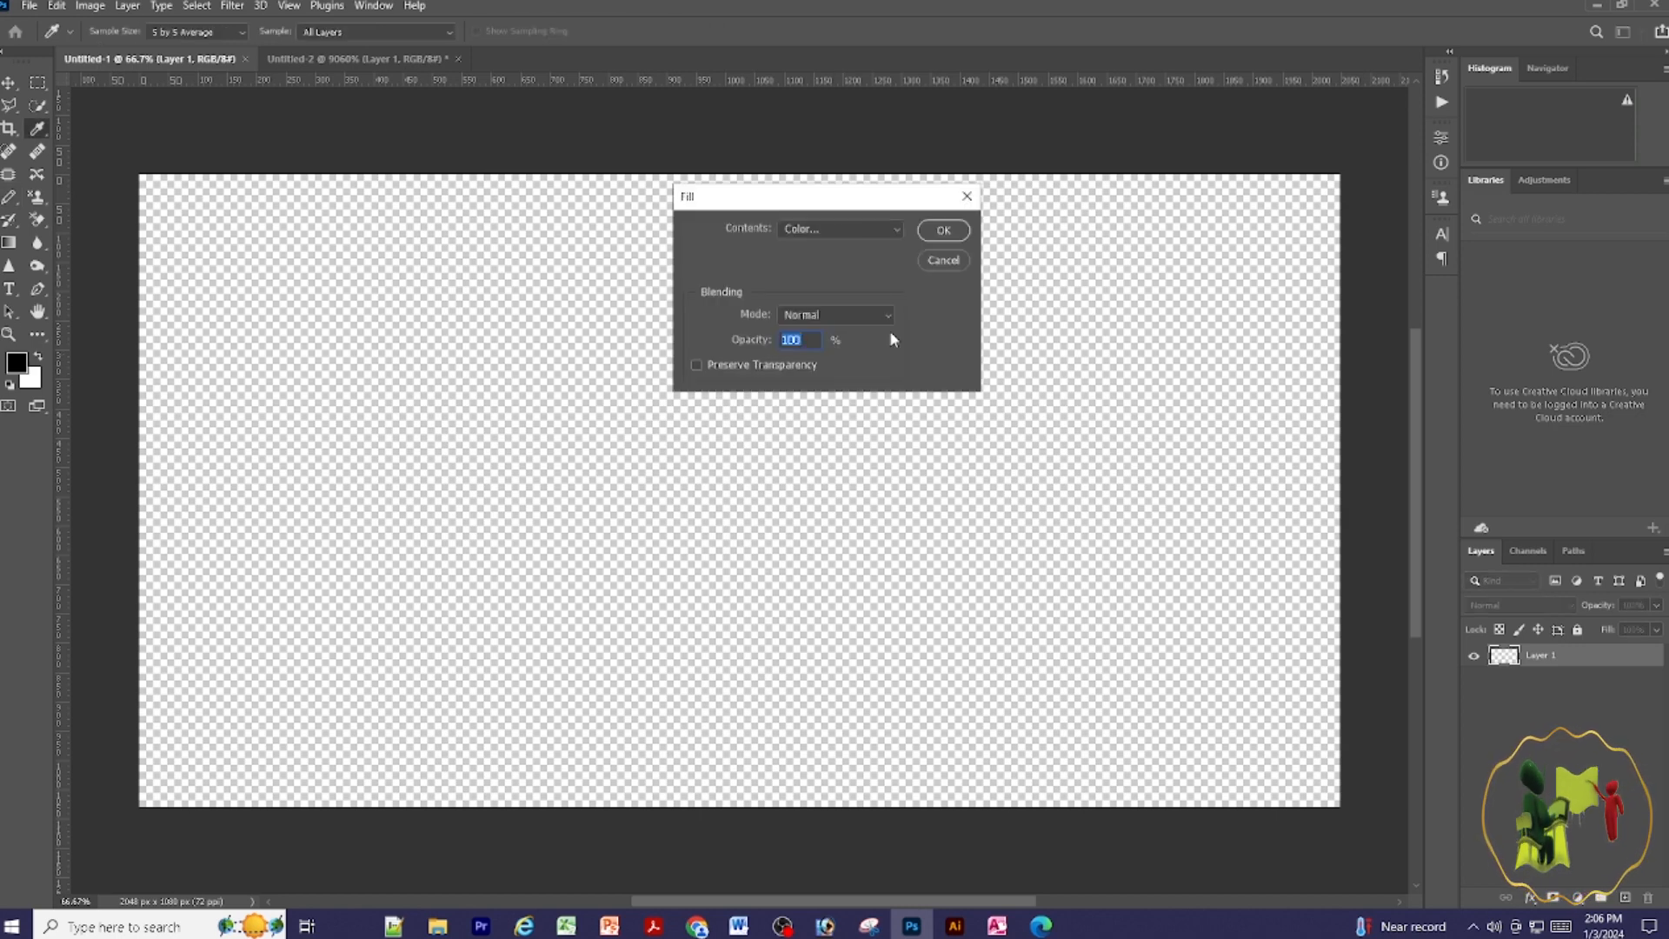
left_click(841, 227)
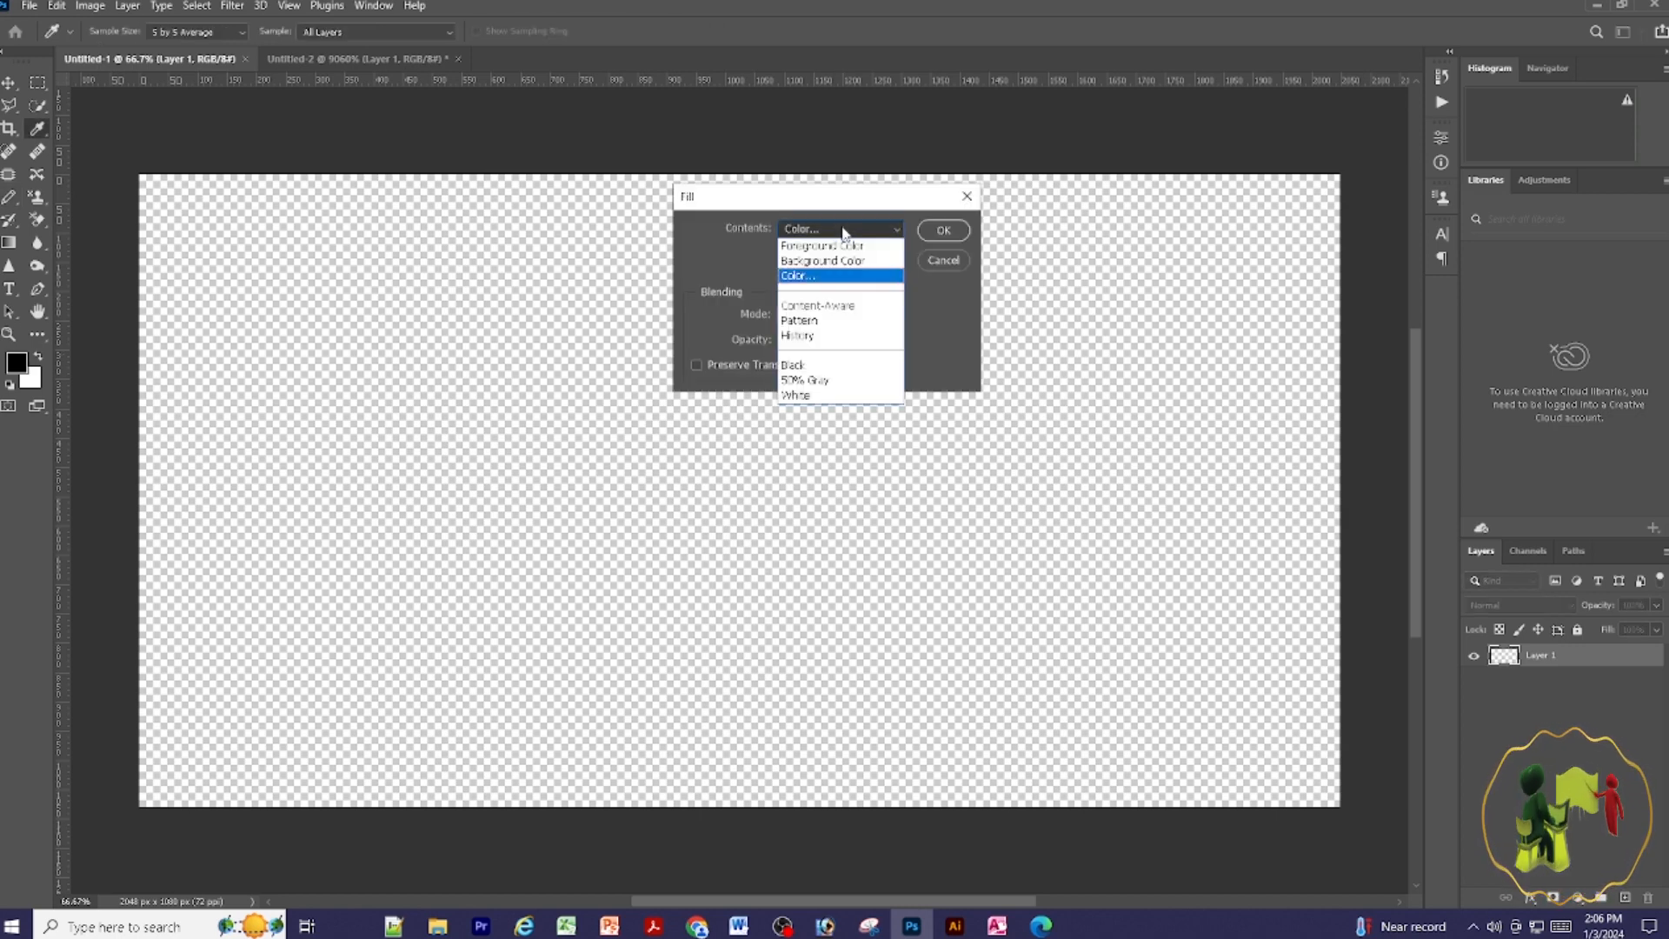
left_click(821, 277)
left_click(1353, 648)
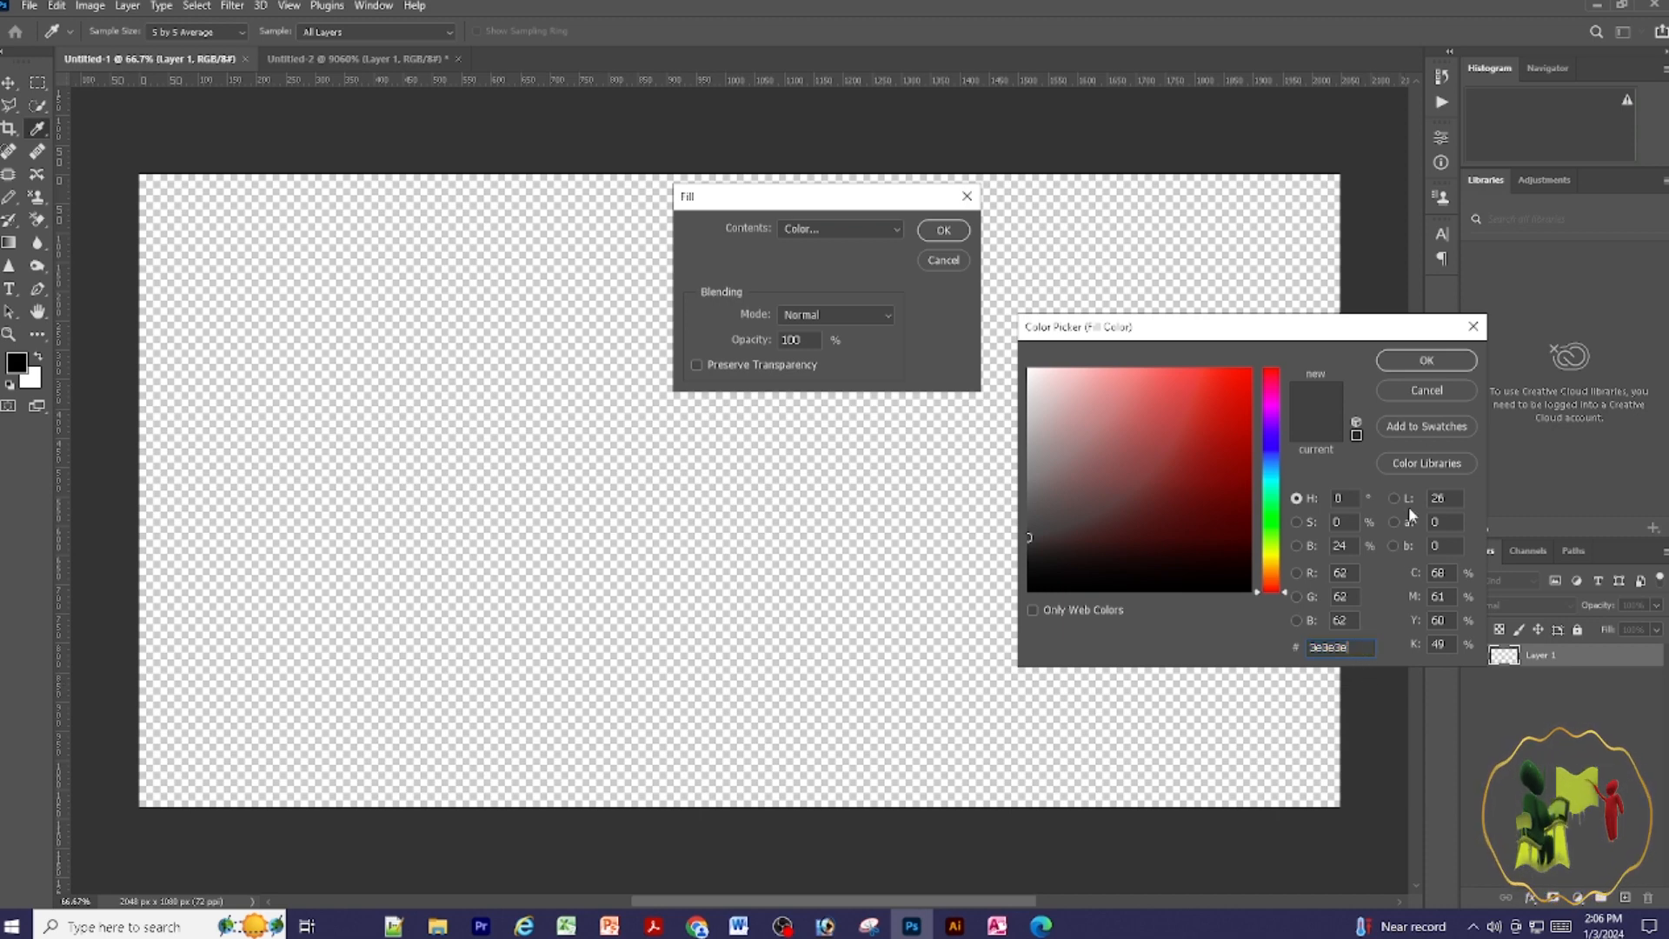
left_click(1426, 360)
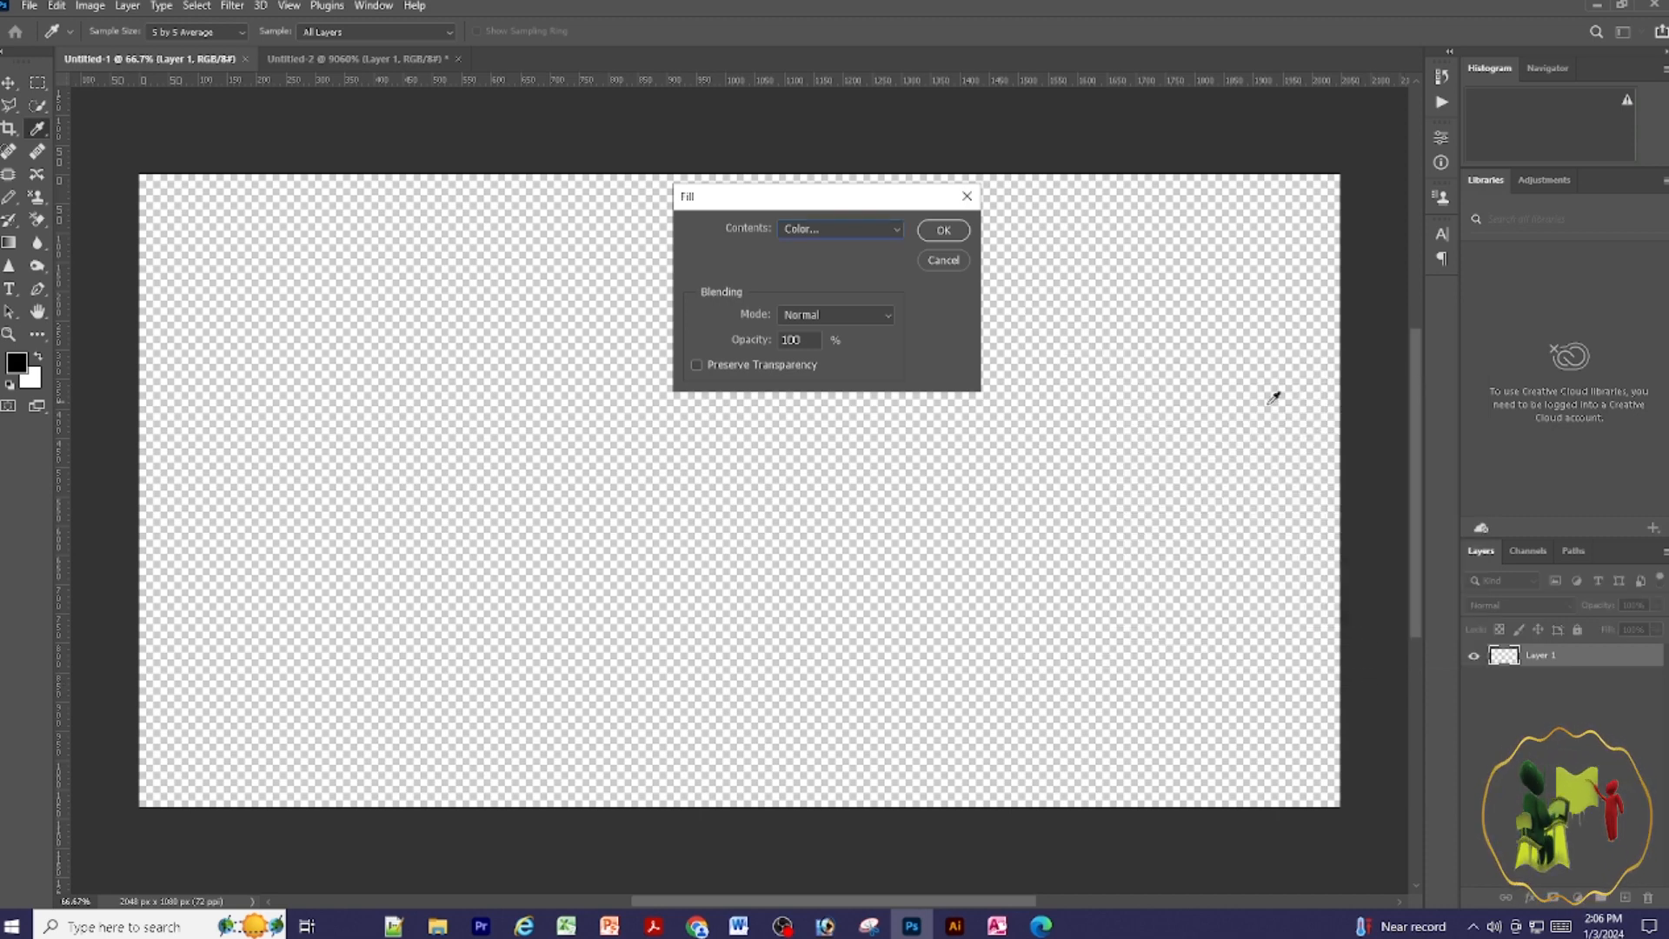
left_click(946, 231)
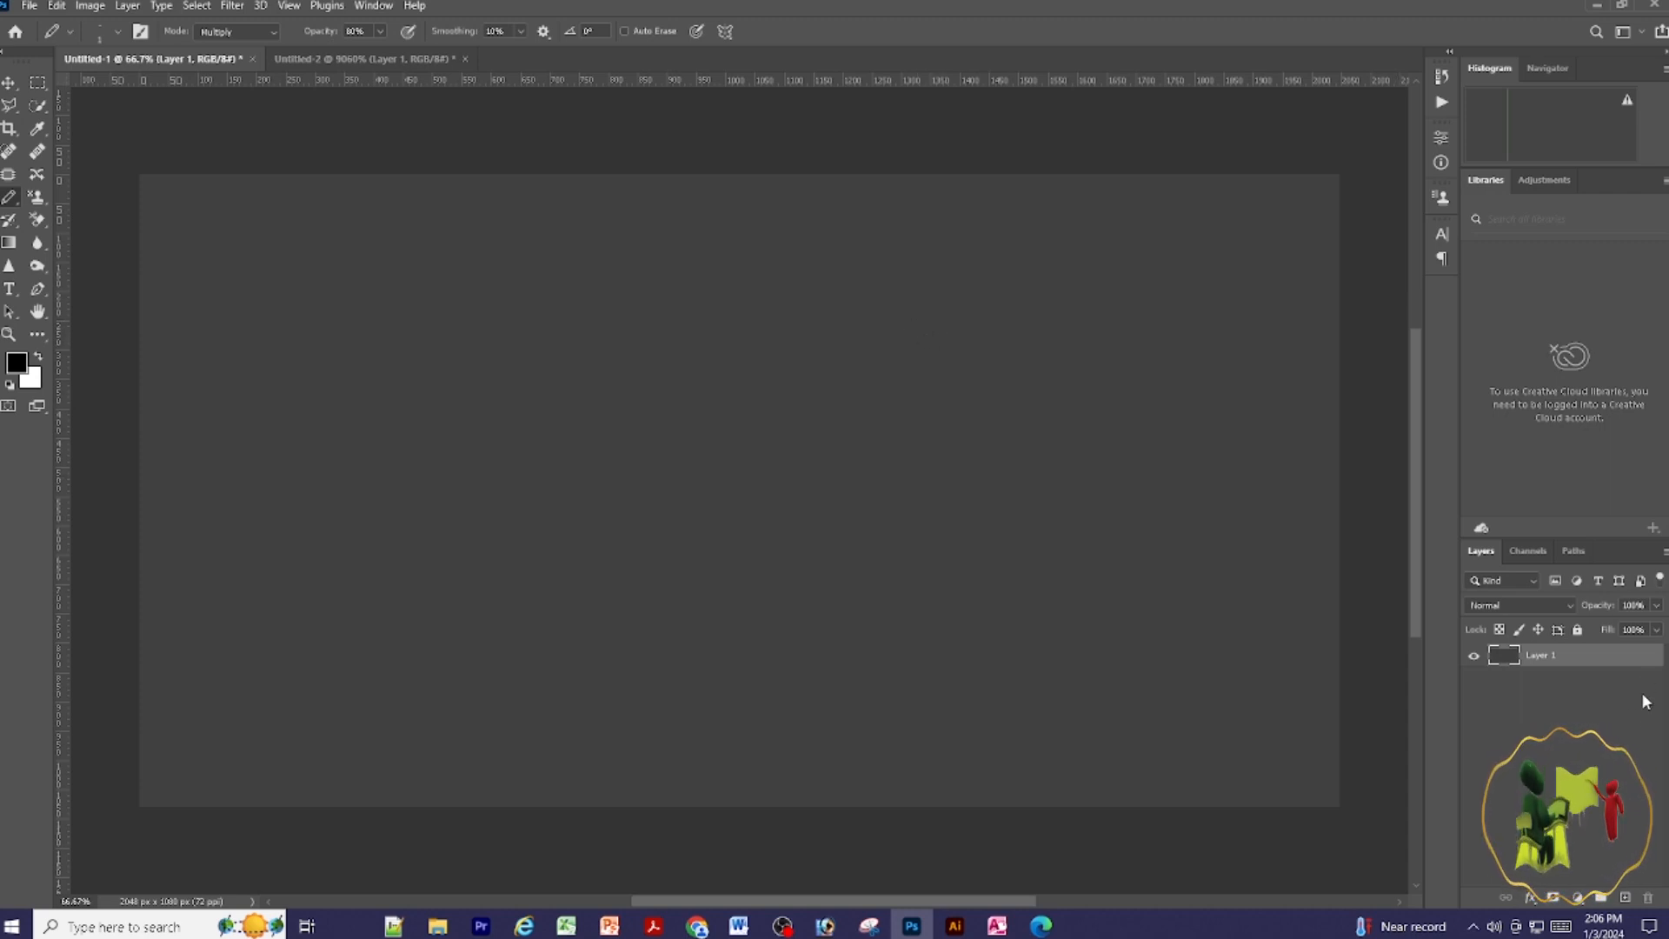
Add a Pattern Overlay to the dark gray layer using the crossed-diagonal pattern named 1 and apply it.
double_click(1610, 659)
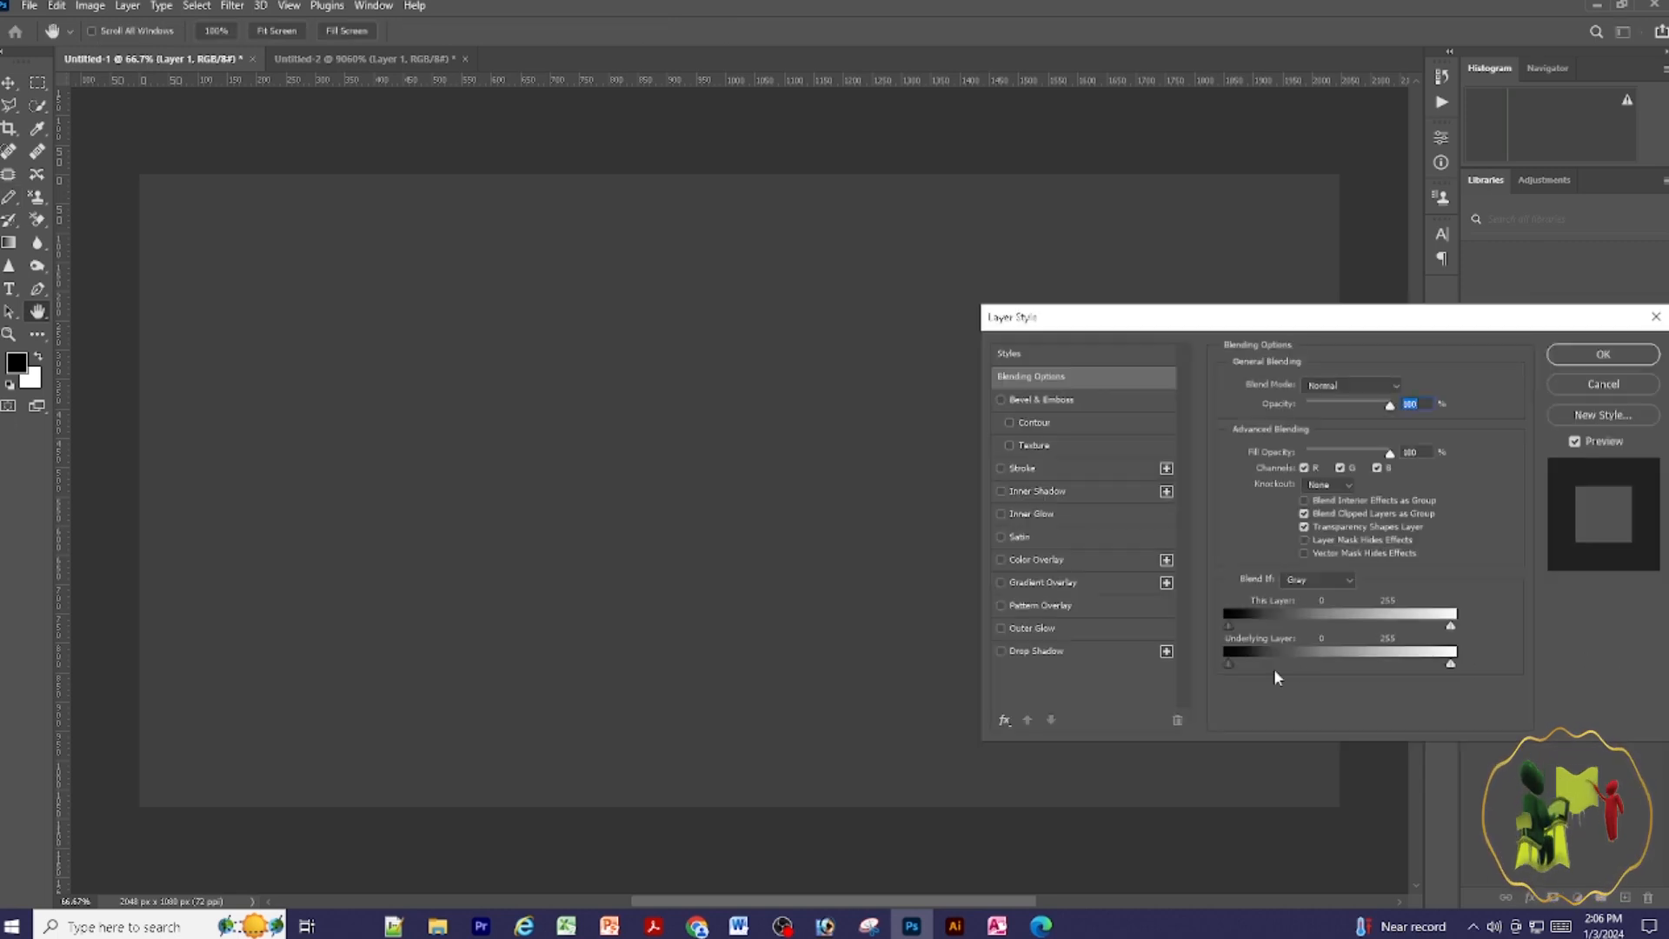
left_click(1050, 606)
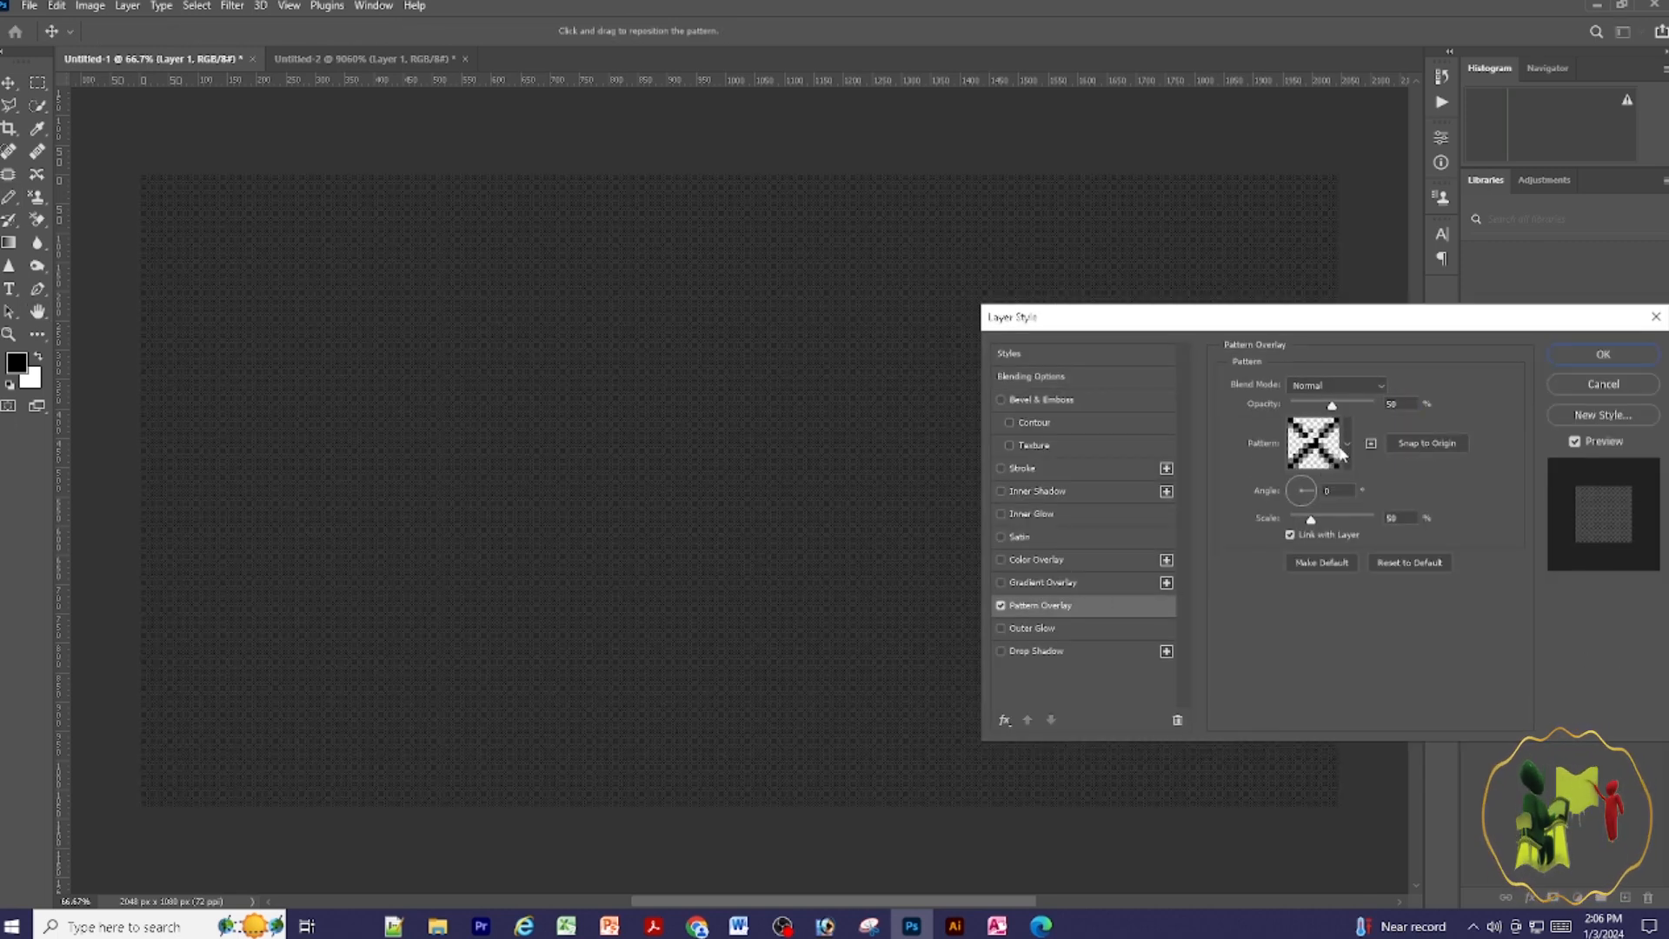
left_click(1345, 443)
scroll(1369, 609, "down", 2)
scroll(1369, 609, "down", 3)
scroll(1330, 596, "down", 1)
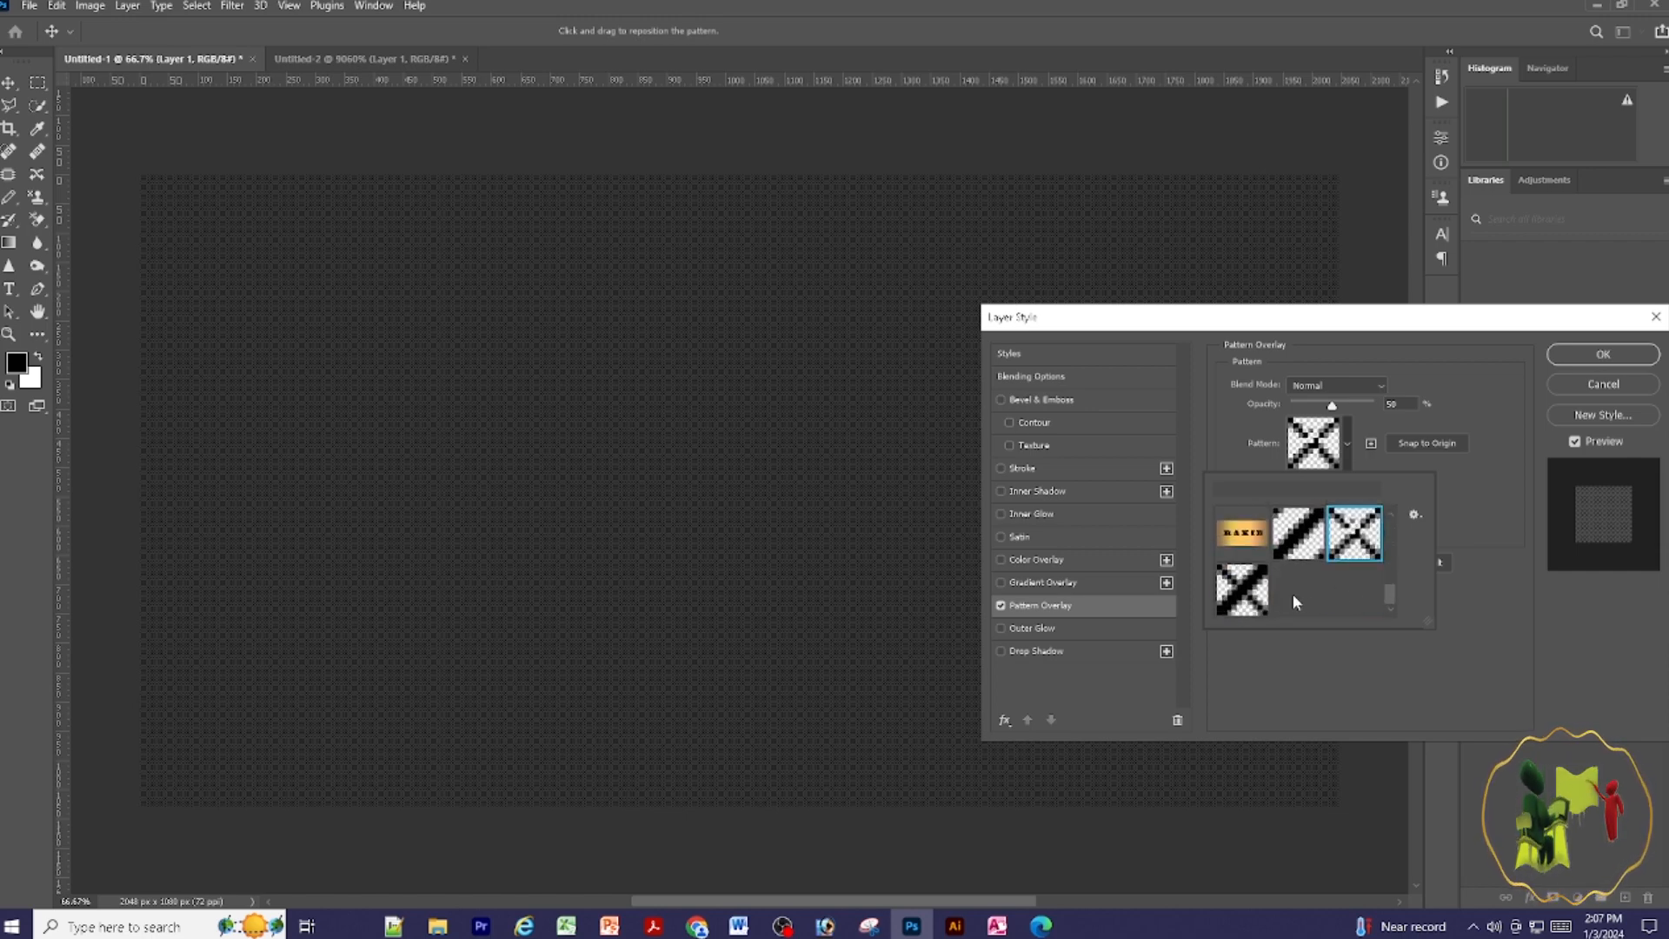
left_click(1247, 594)
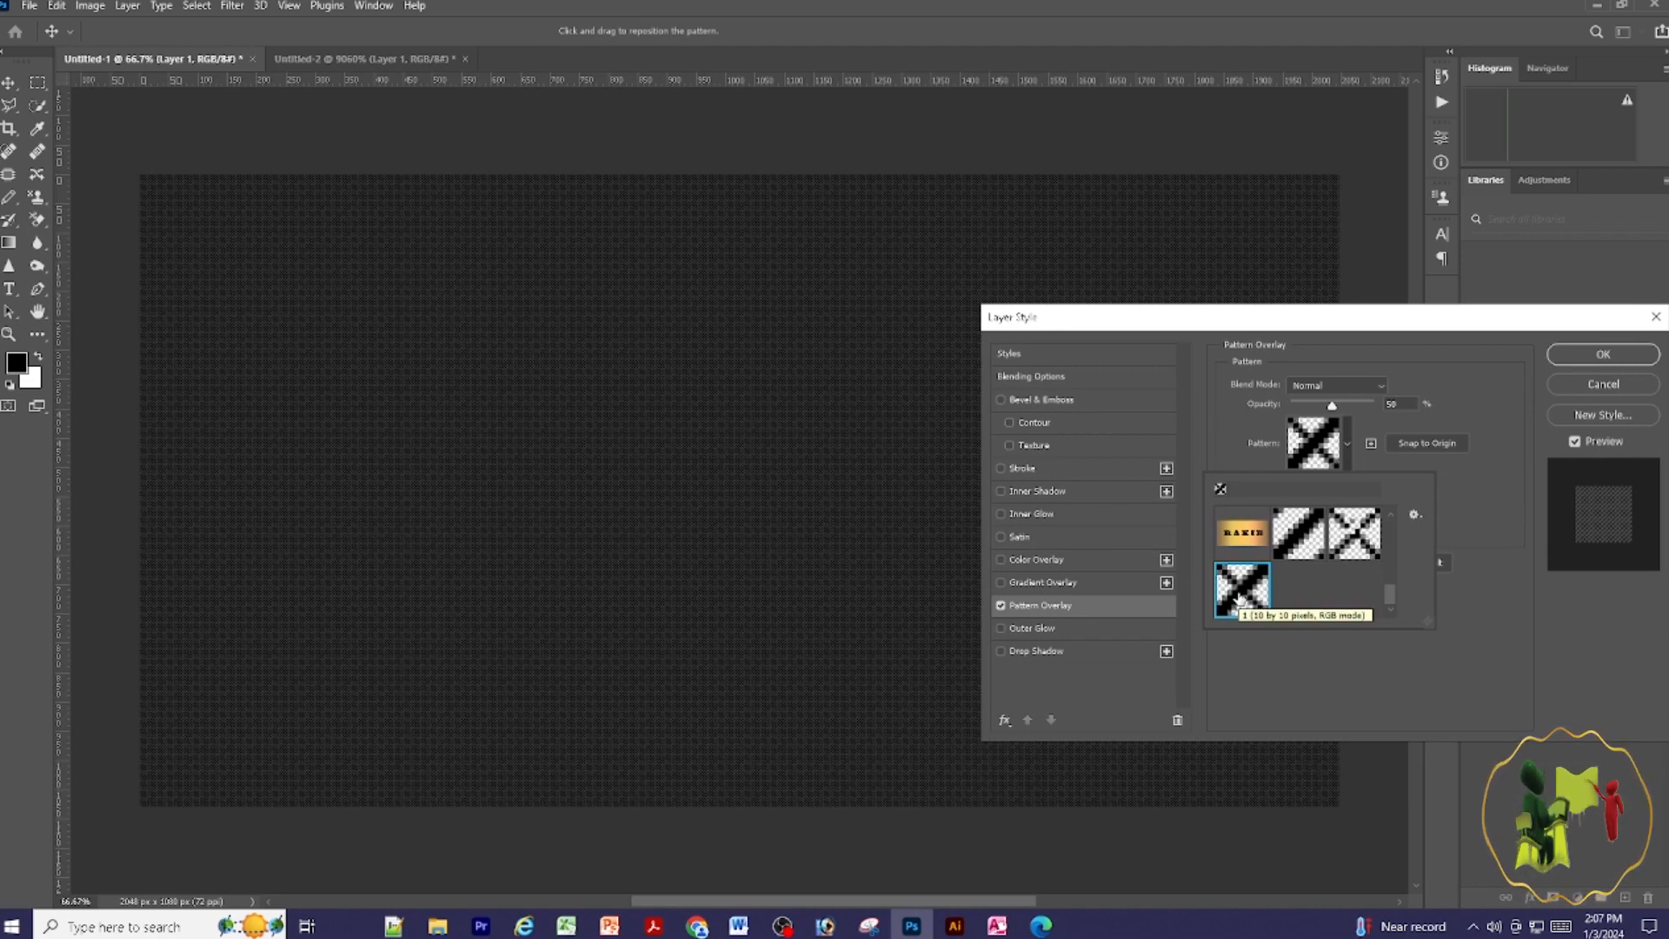
left_click(1580, 352)
left_click(1580, 352)
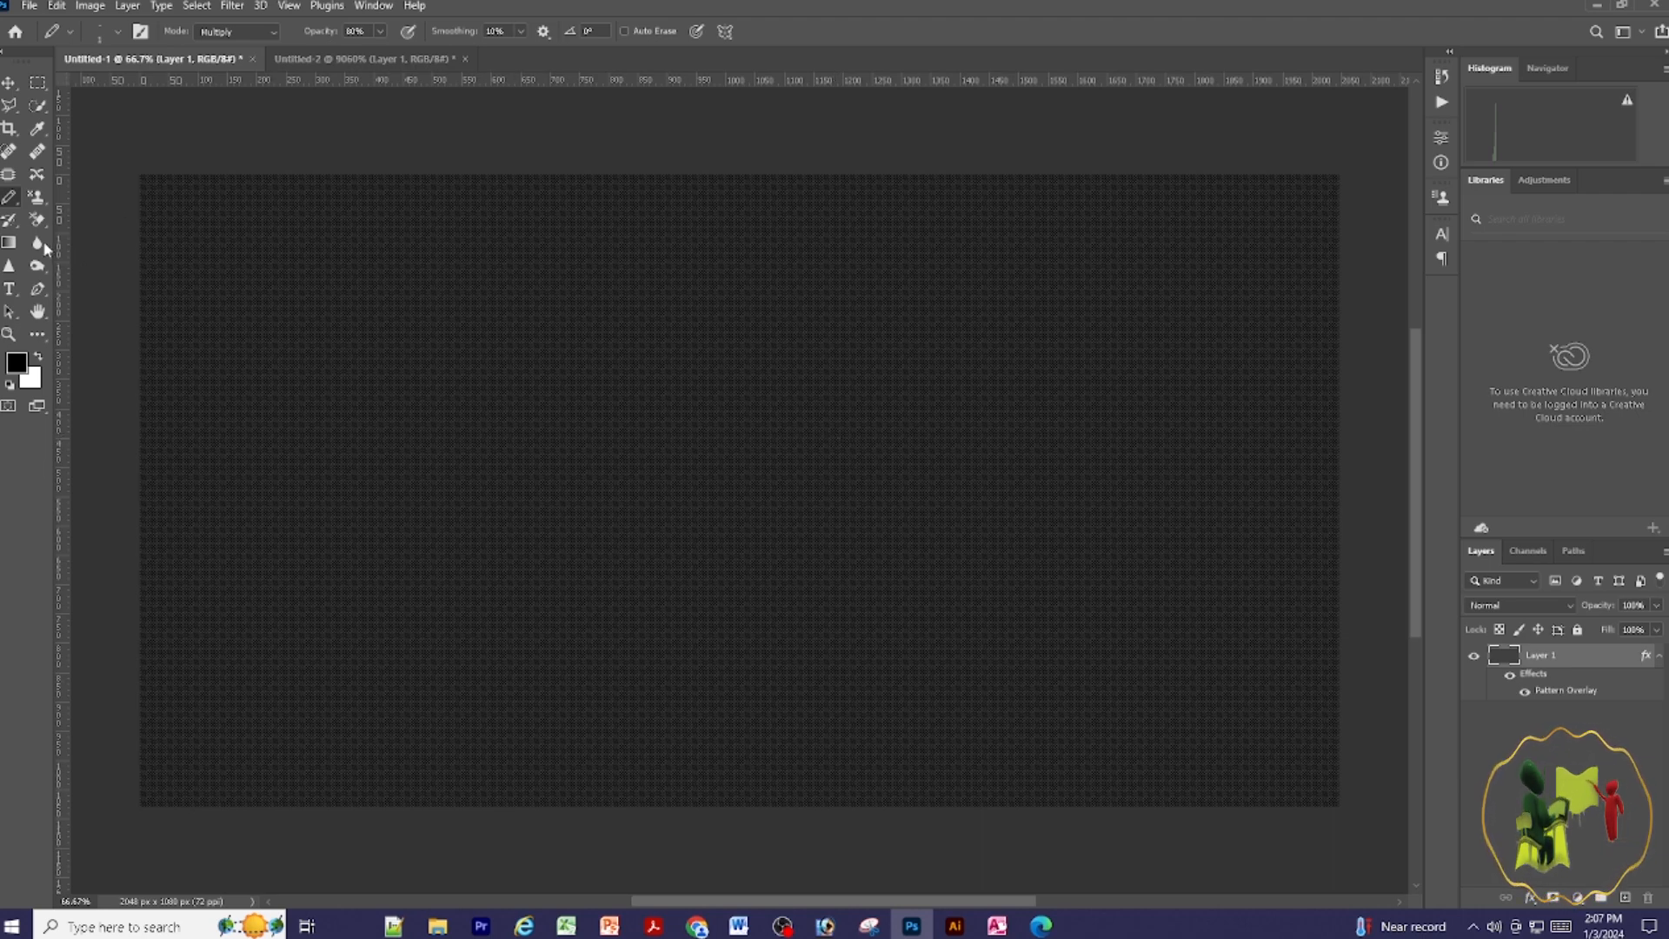
Fill the layer with a blue-to-cyan gradient from the Blues presets, drawn from the canvas's upper-left corner to its lower-right corner.
left_click(9, 243)
left_click(158, 32)
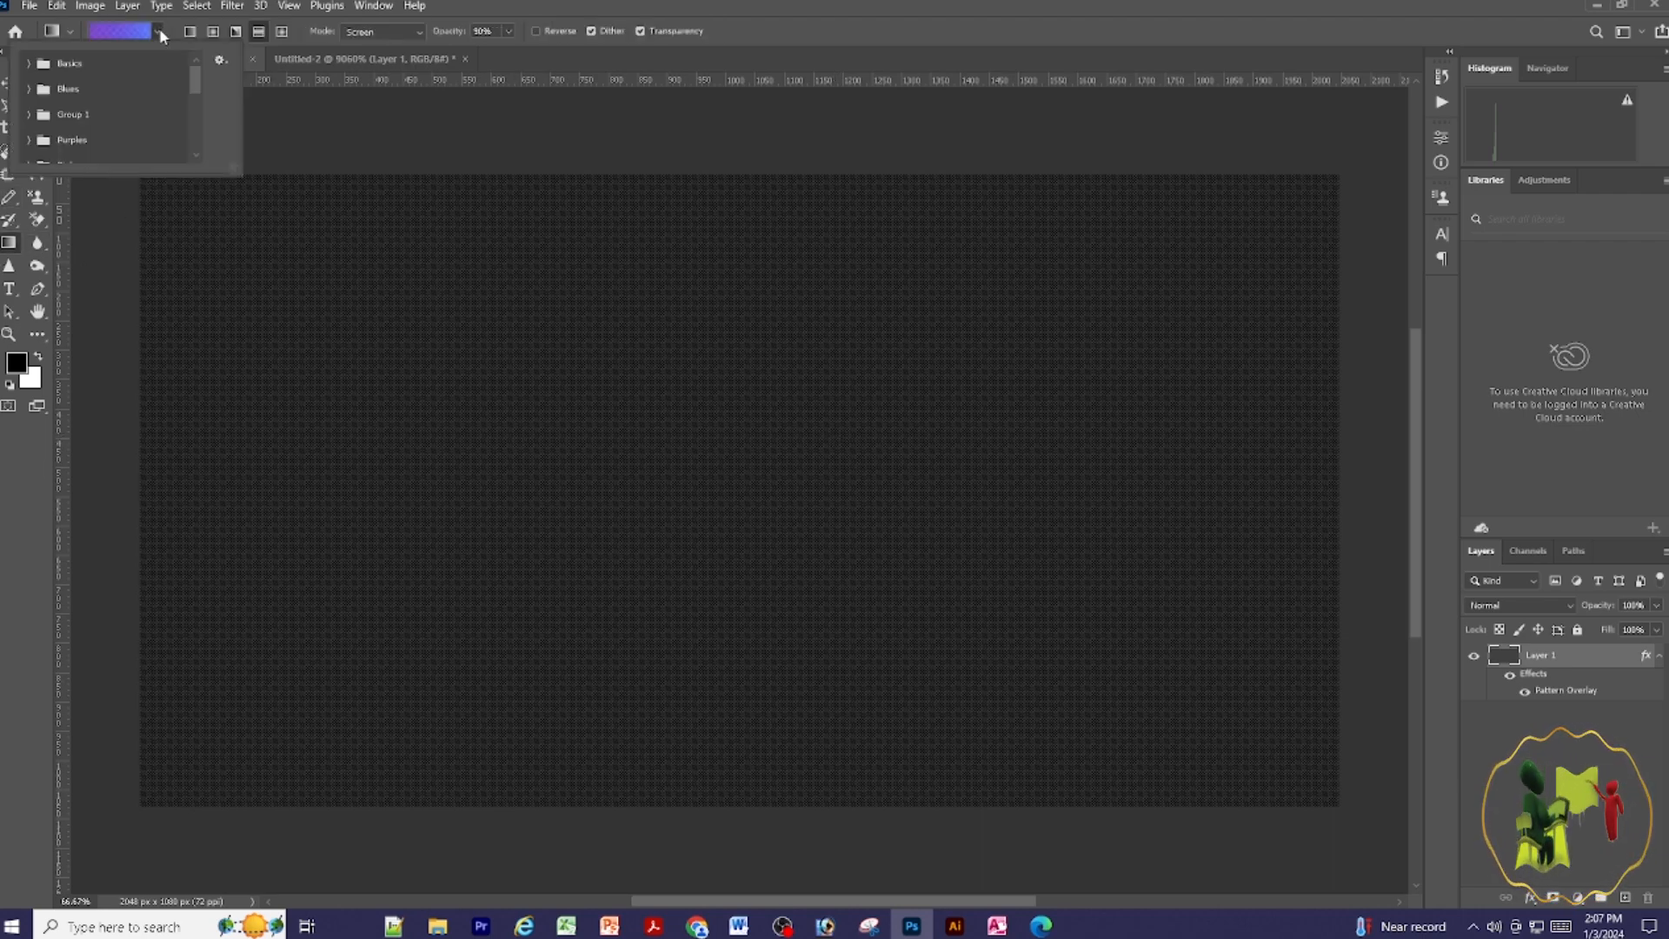
left_click(27, 65)
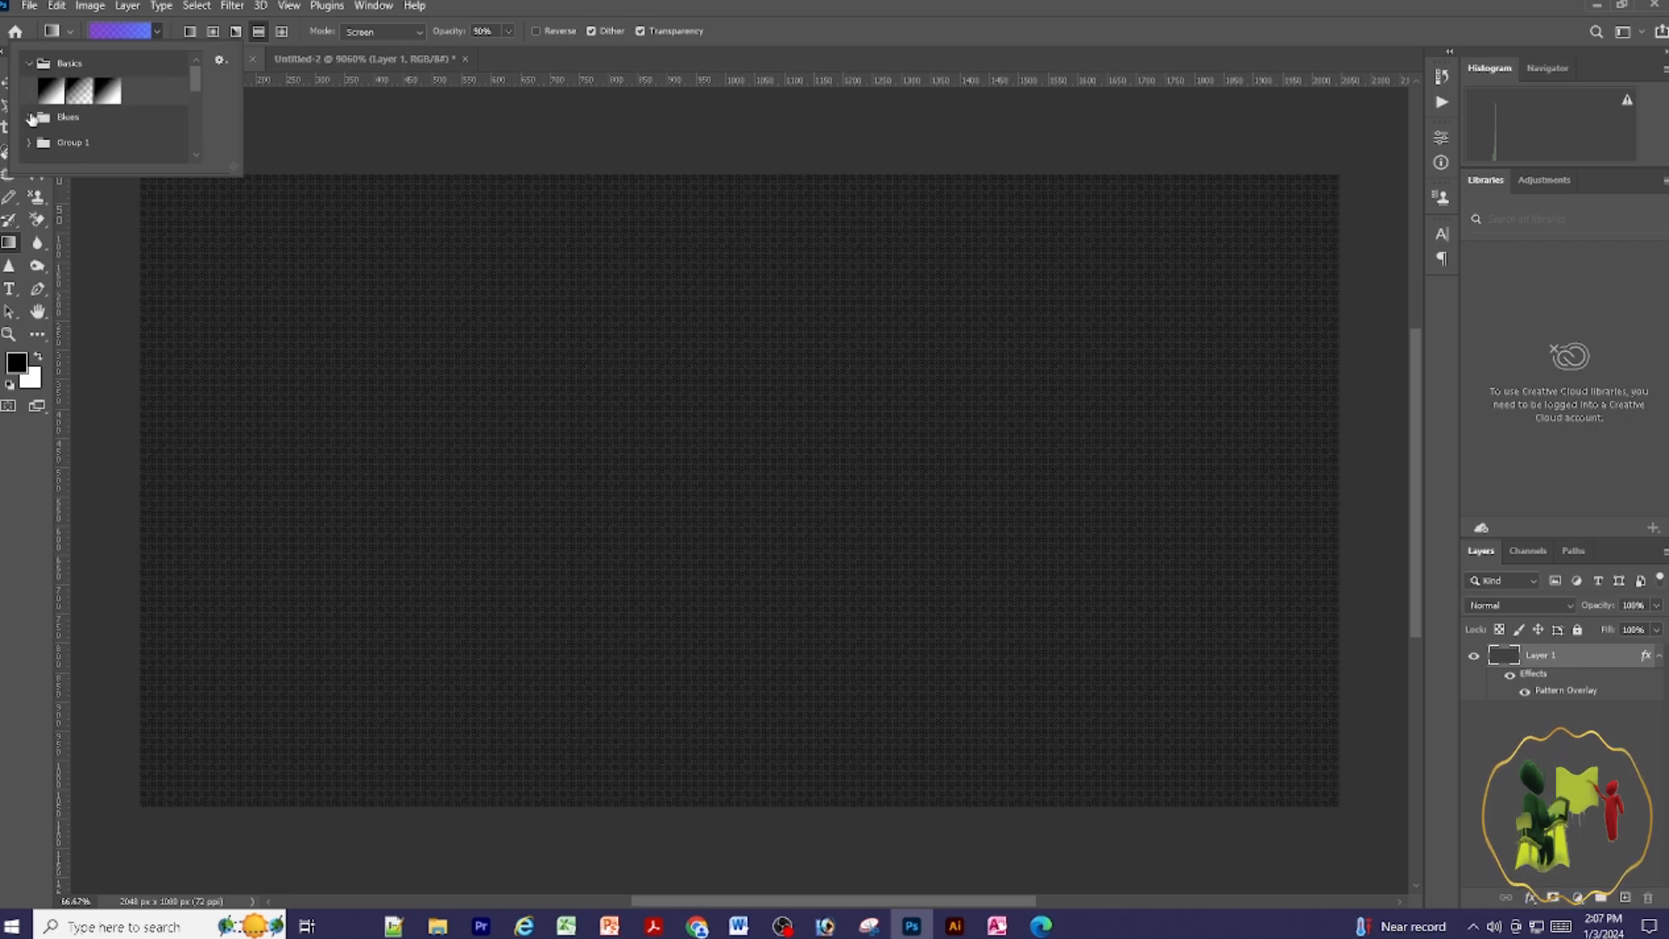
left_click(27, 120)
scroll(100, 129, "down", 4)
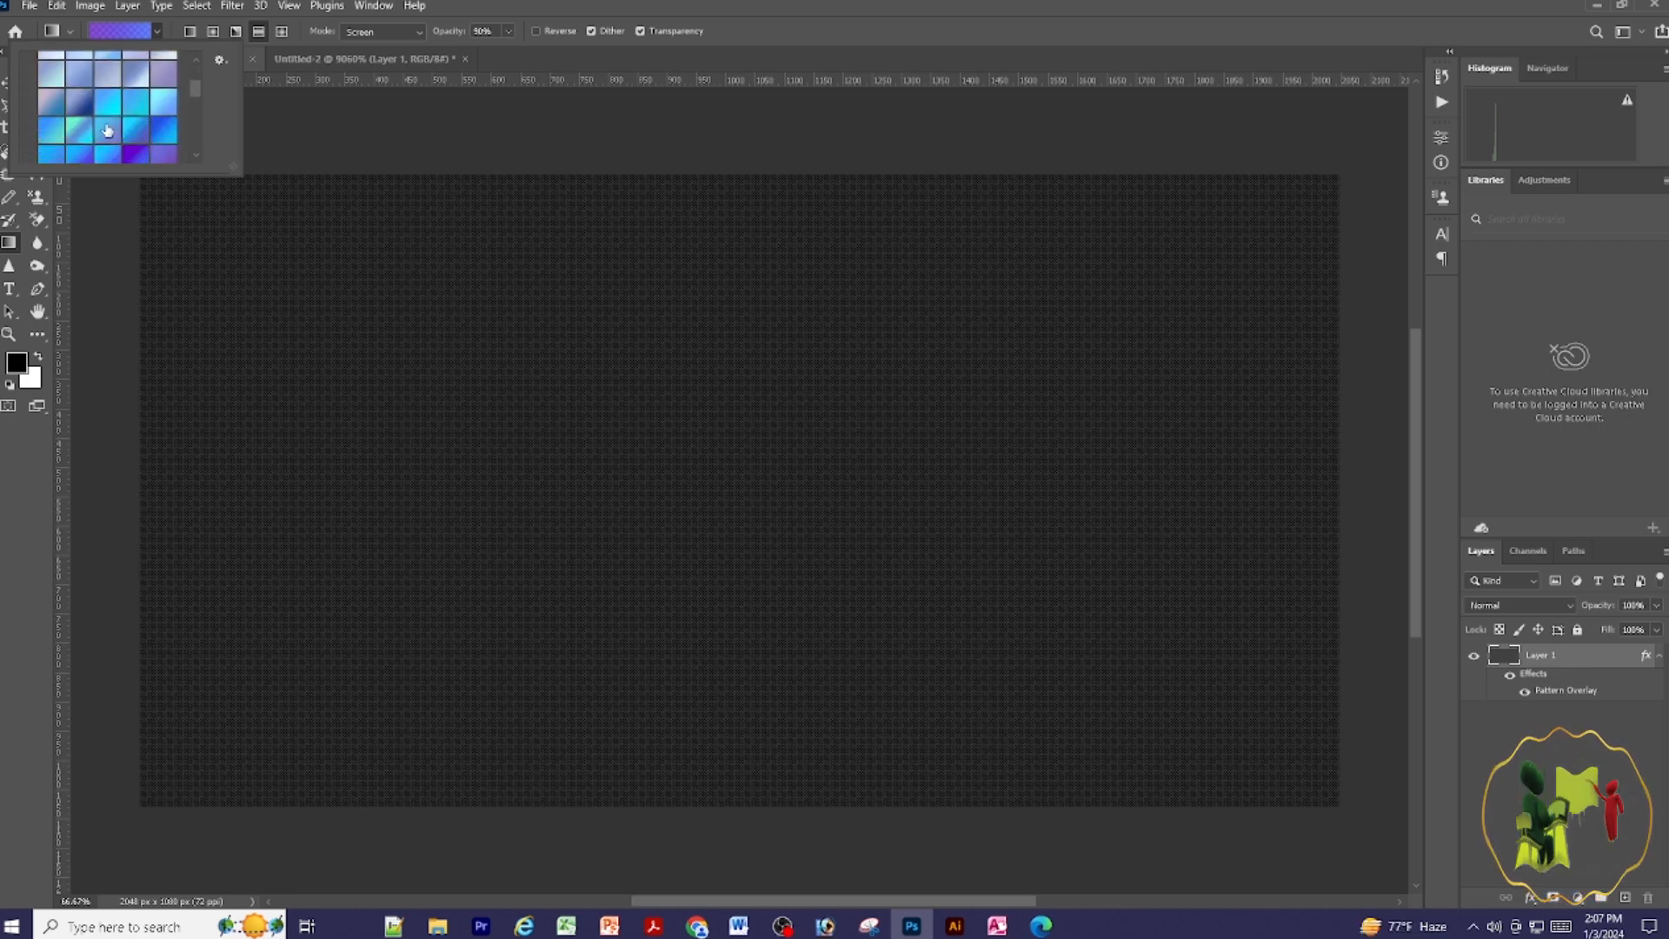
left_click(109, 106)
left_click(220, 226)
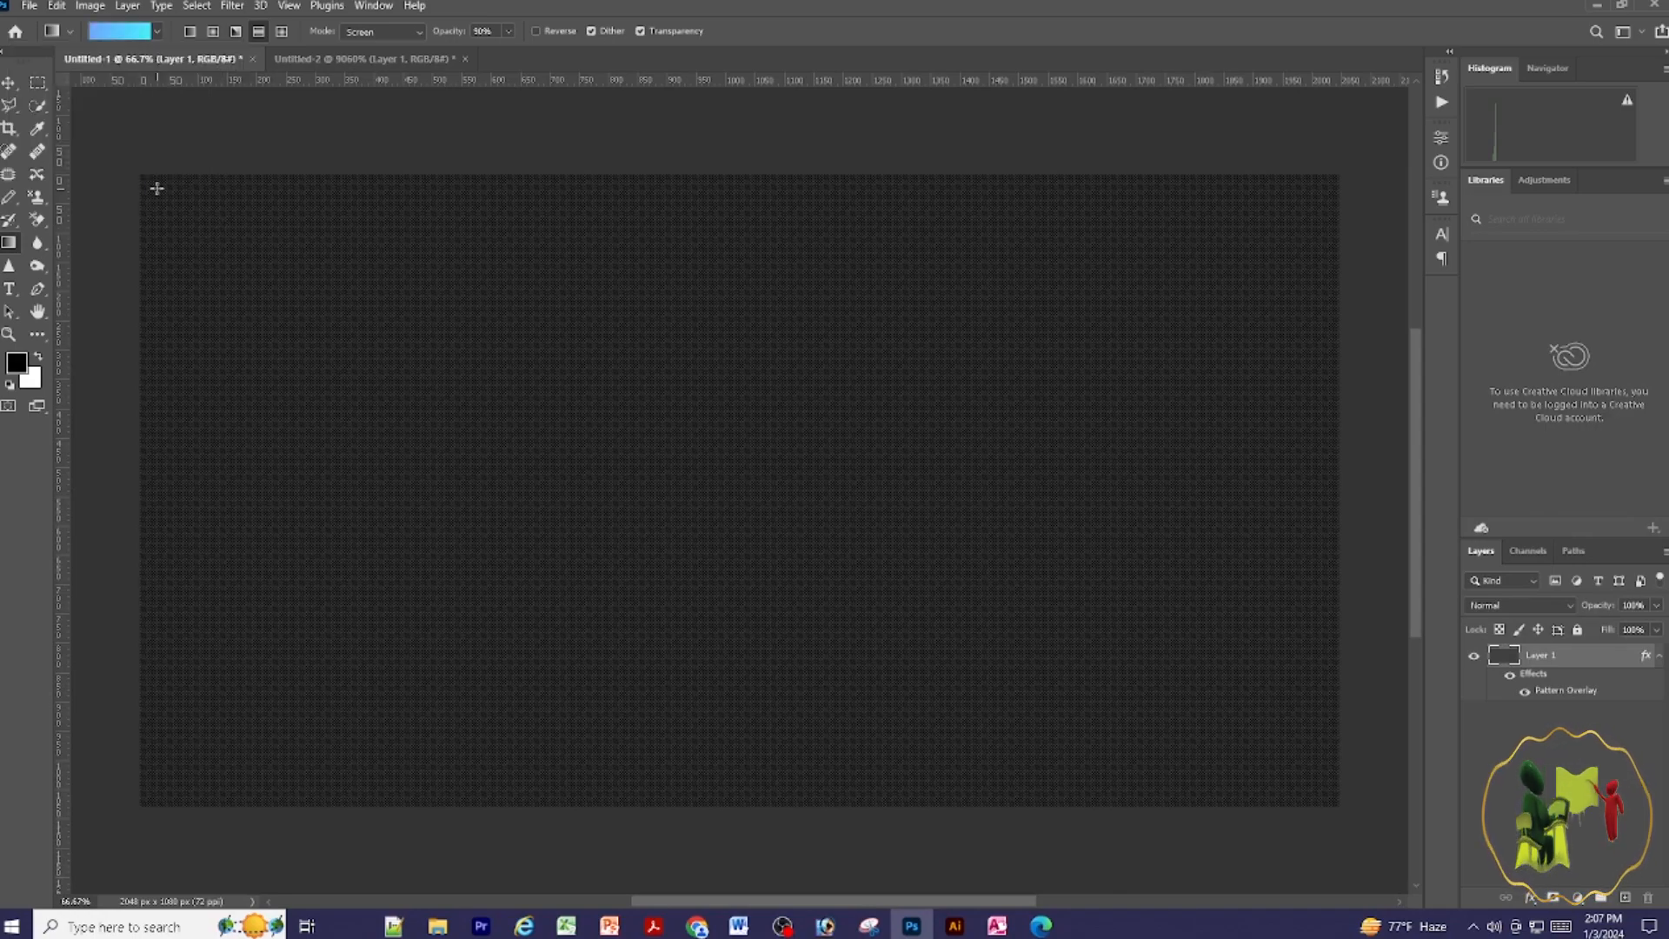
left_click_drag(142, 178, 1334, 798)
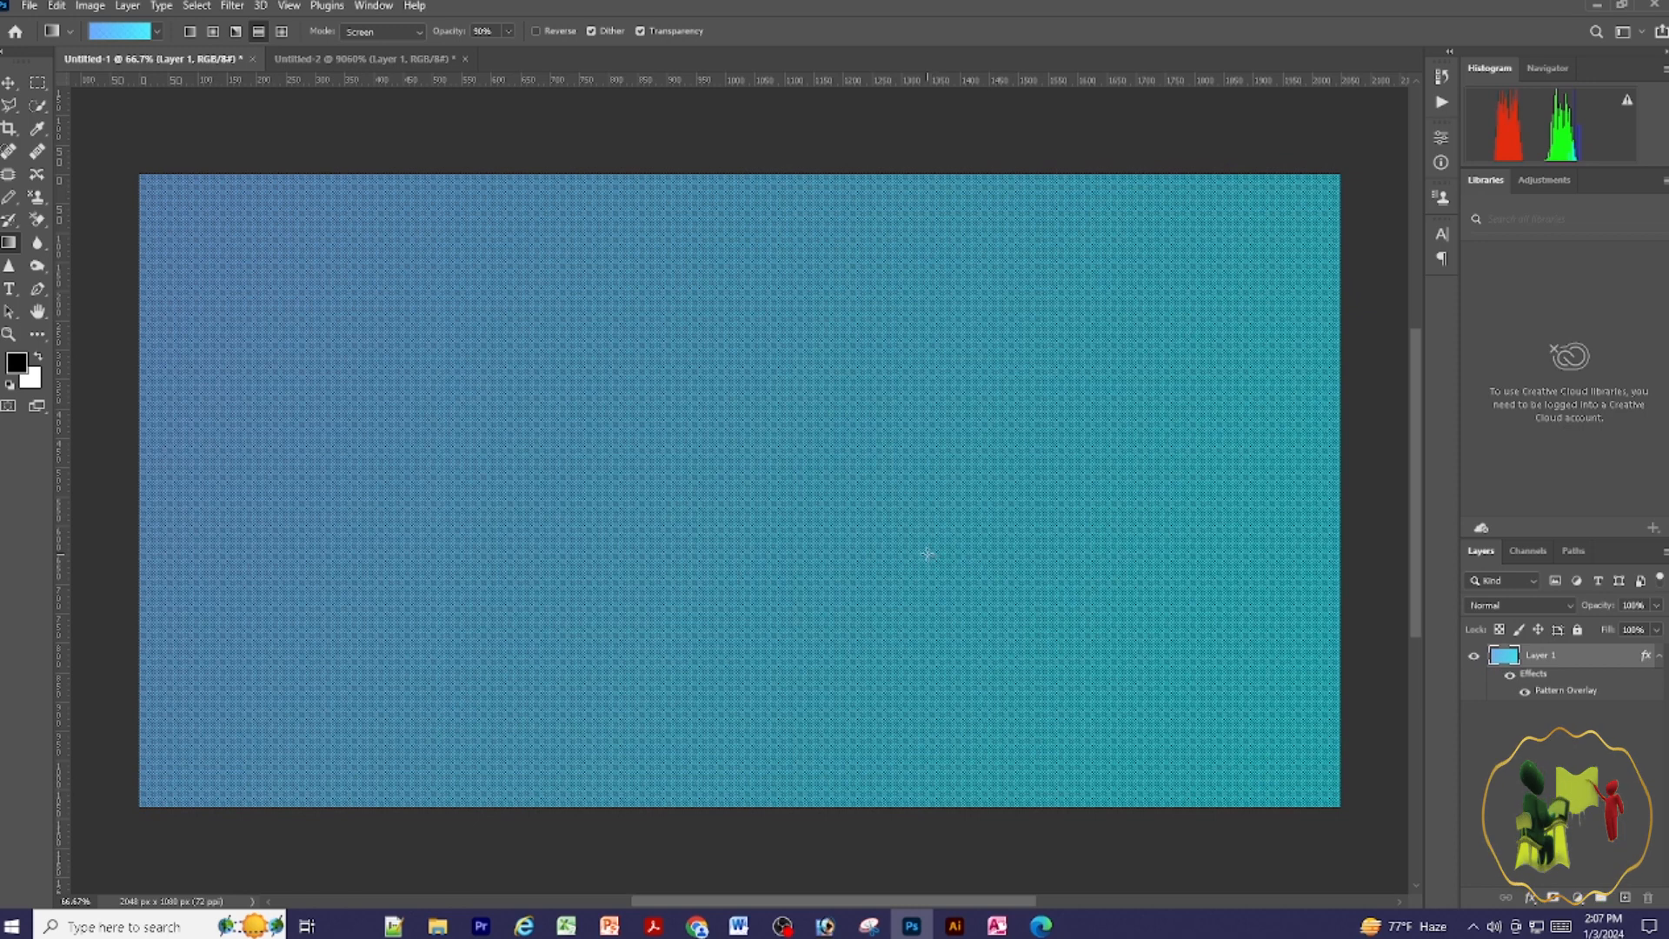
Add the text BANGLADESH in the Impact font on the left half of the canvas.
left_click(9, 289)
left_click(211, 32)
type("im")
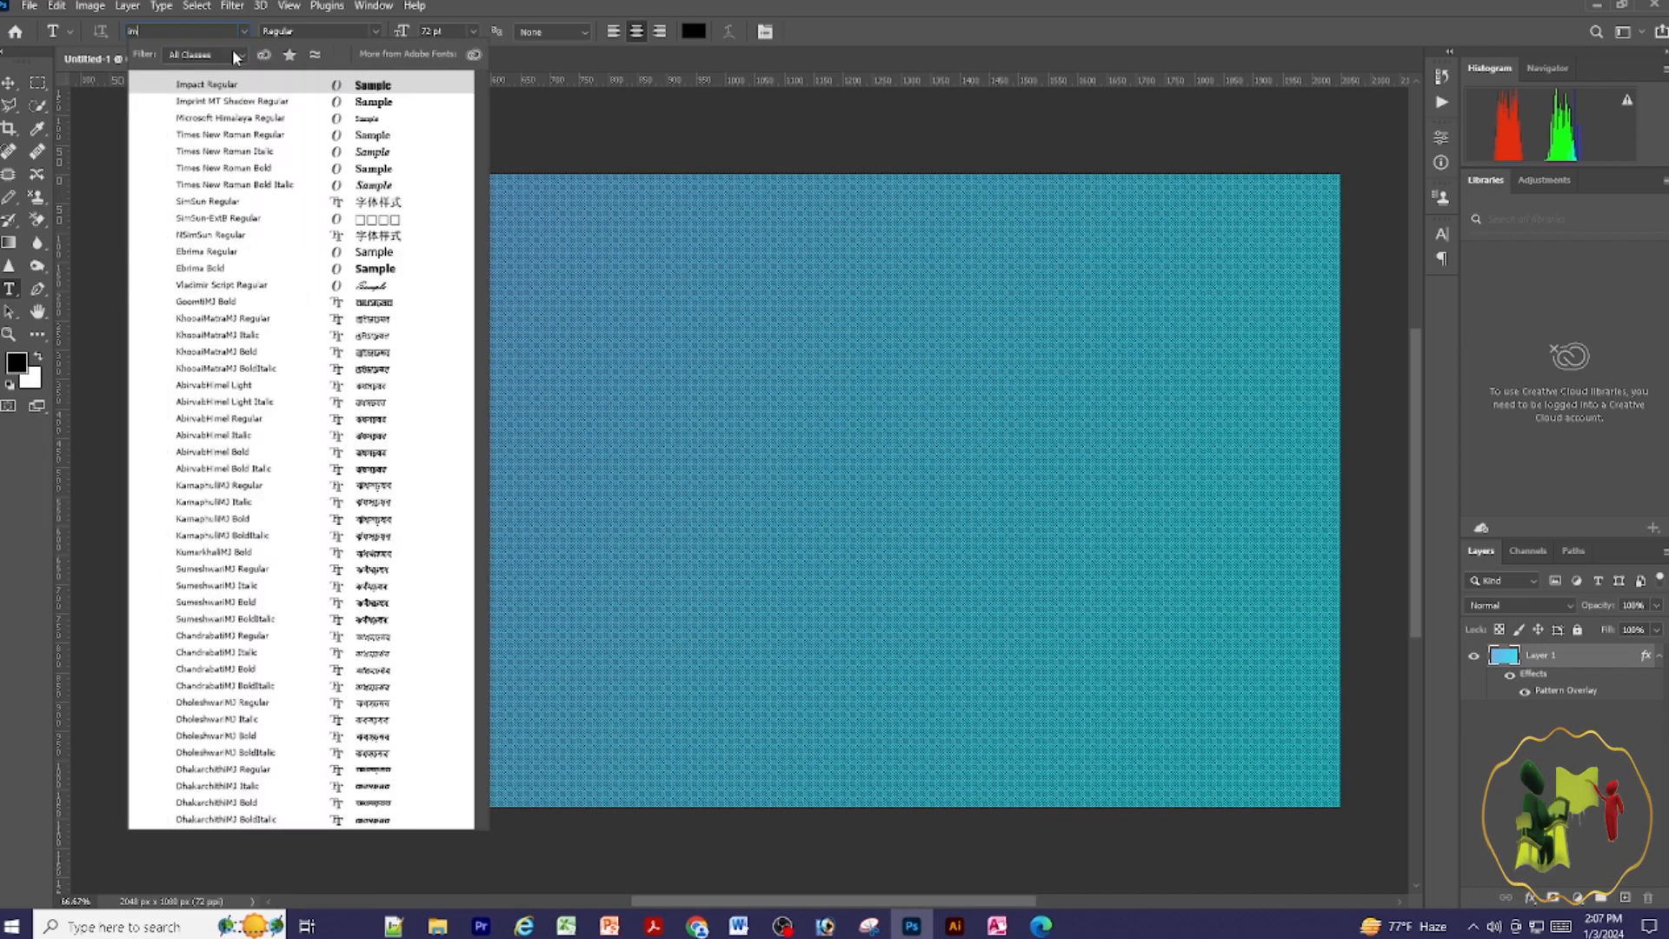
left_click(384, 85)
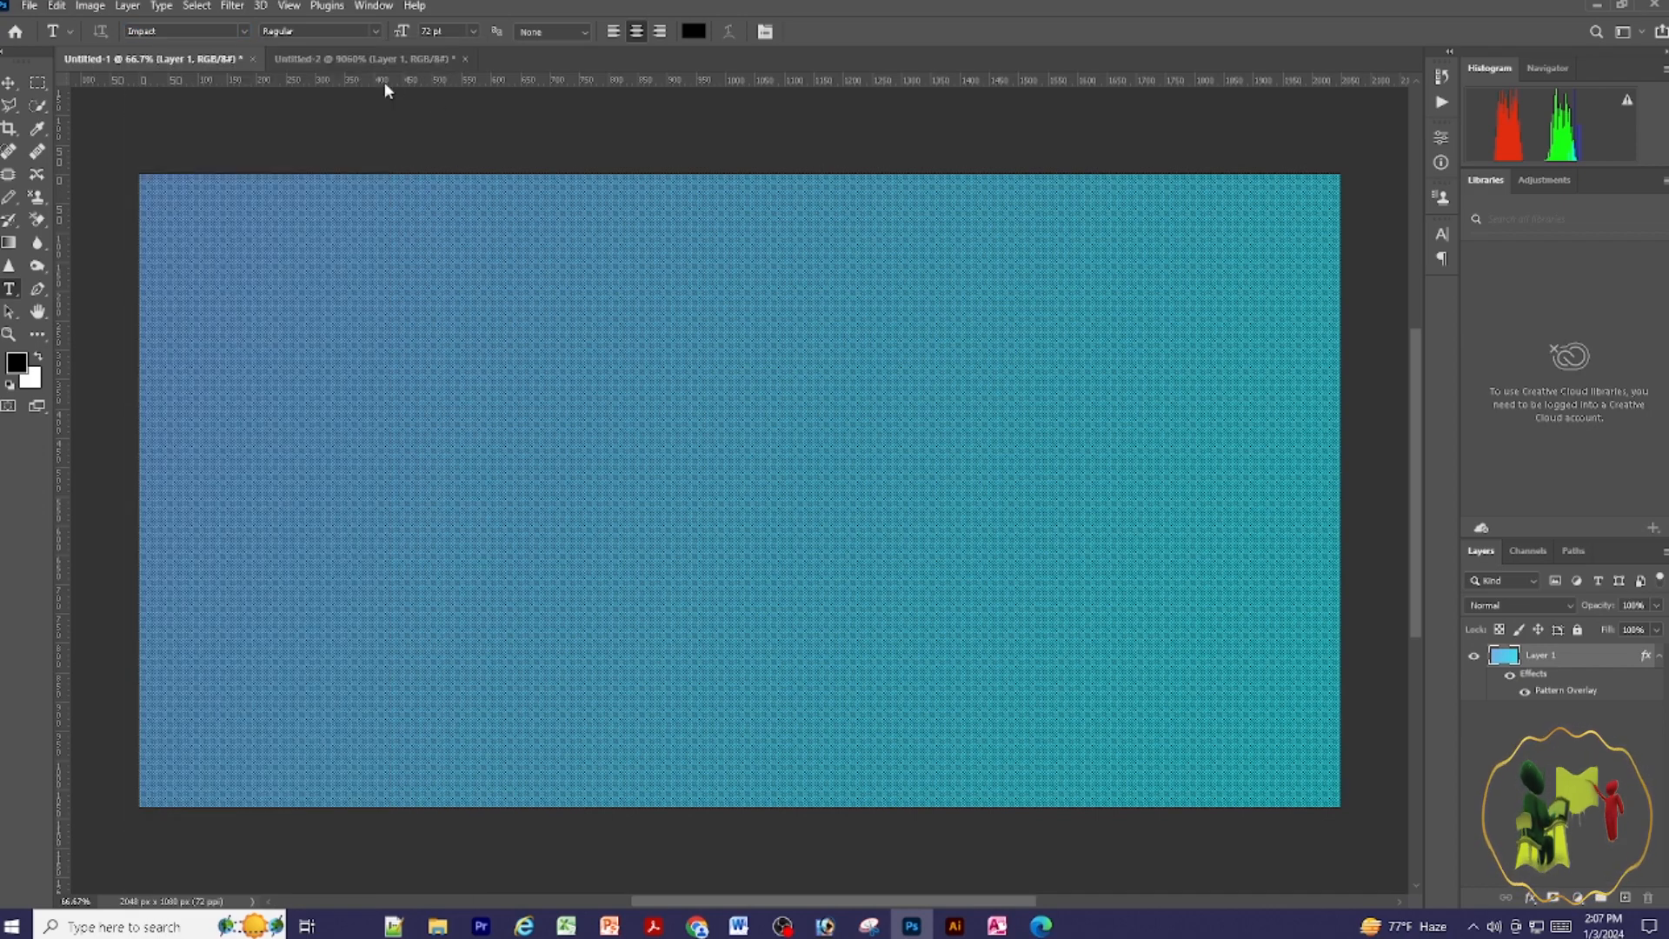
left_click(370, 446)
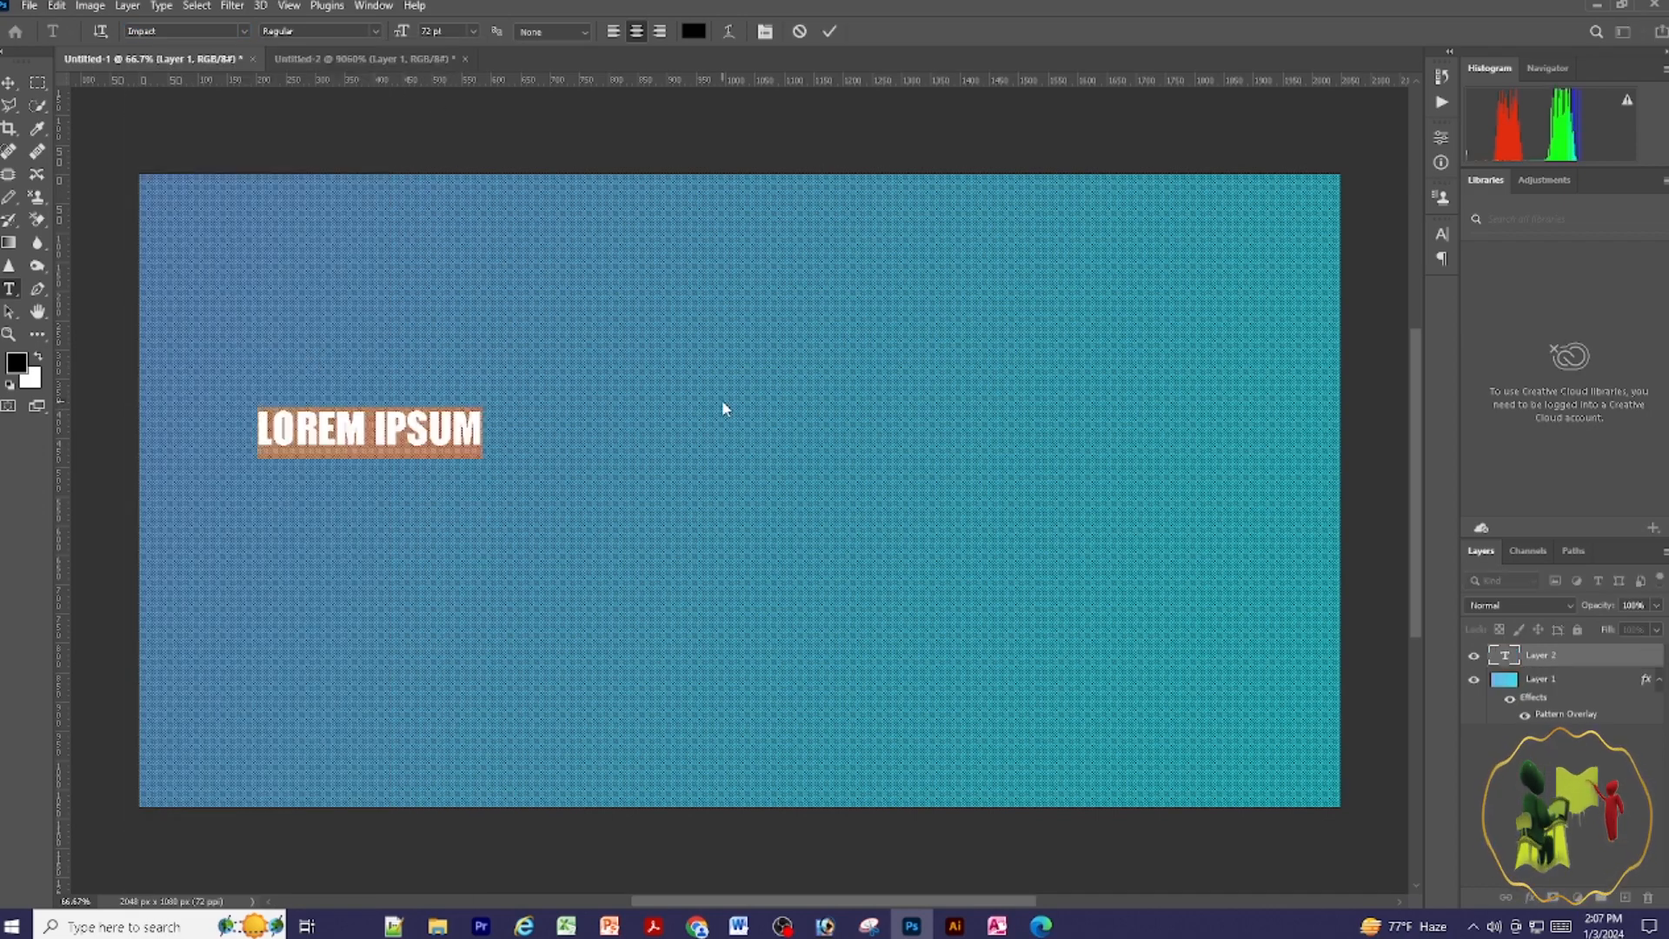
type("B")
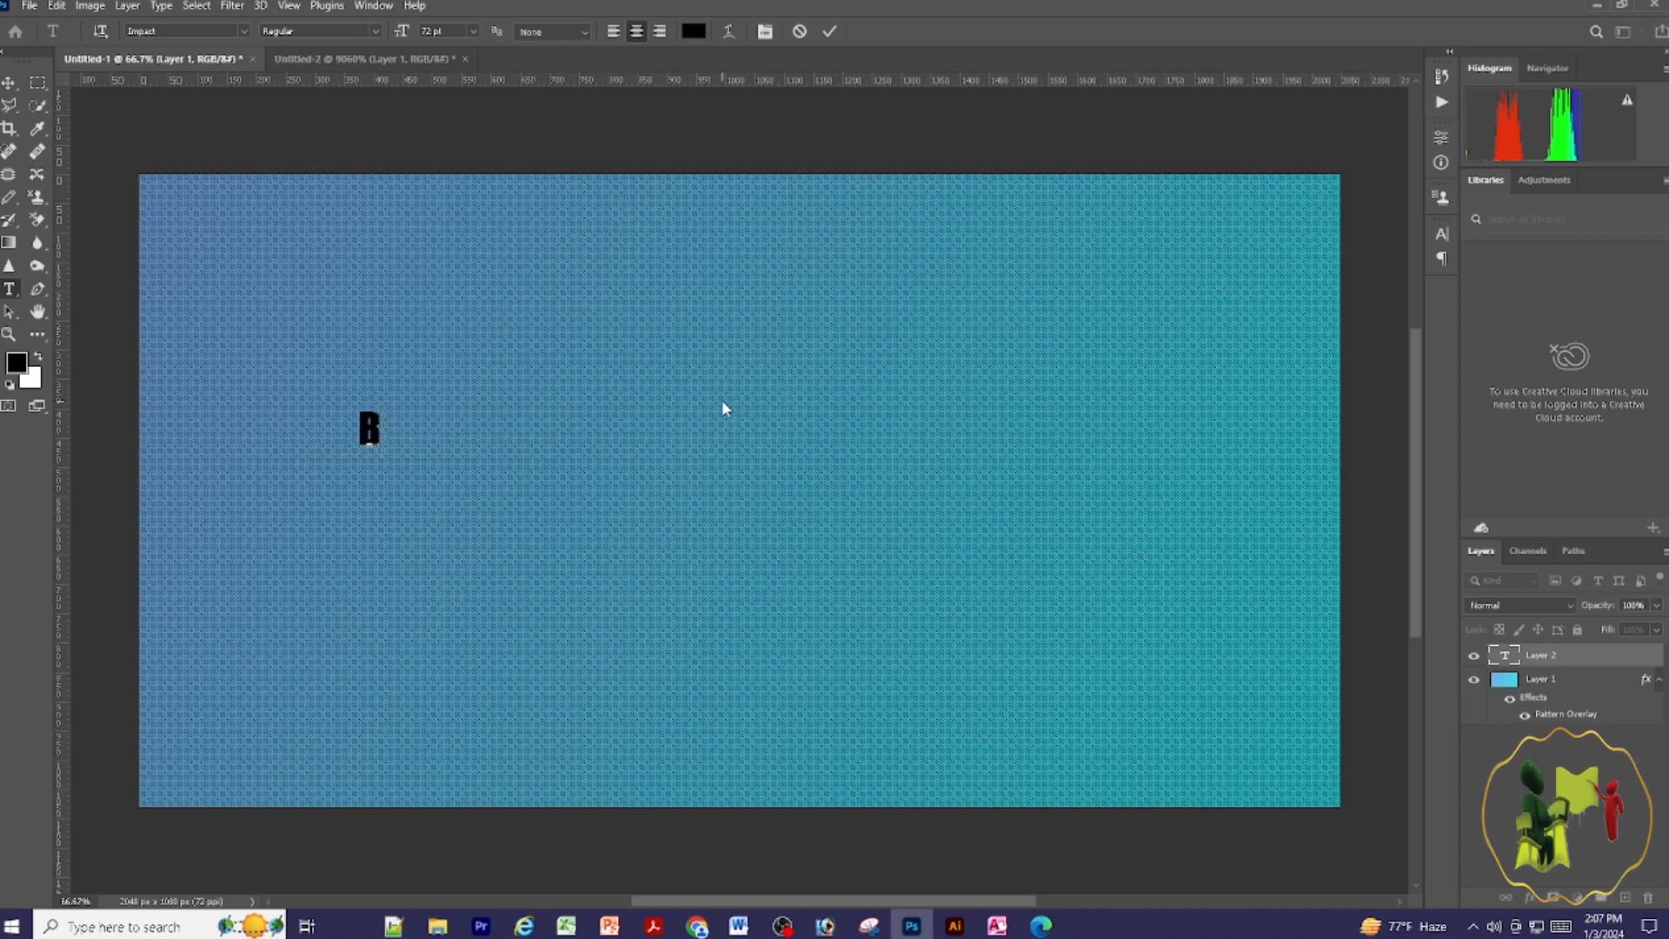
type("ANGLADESH")
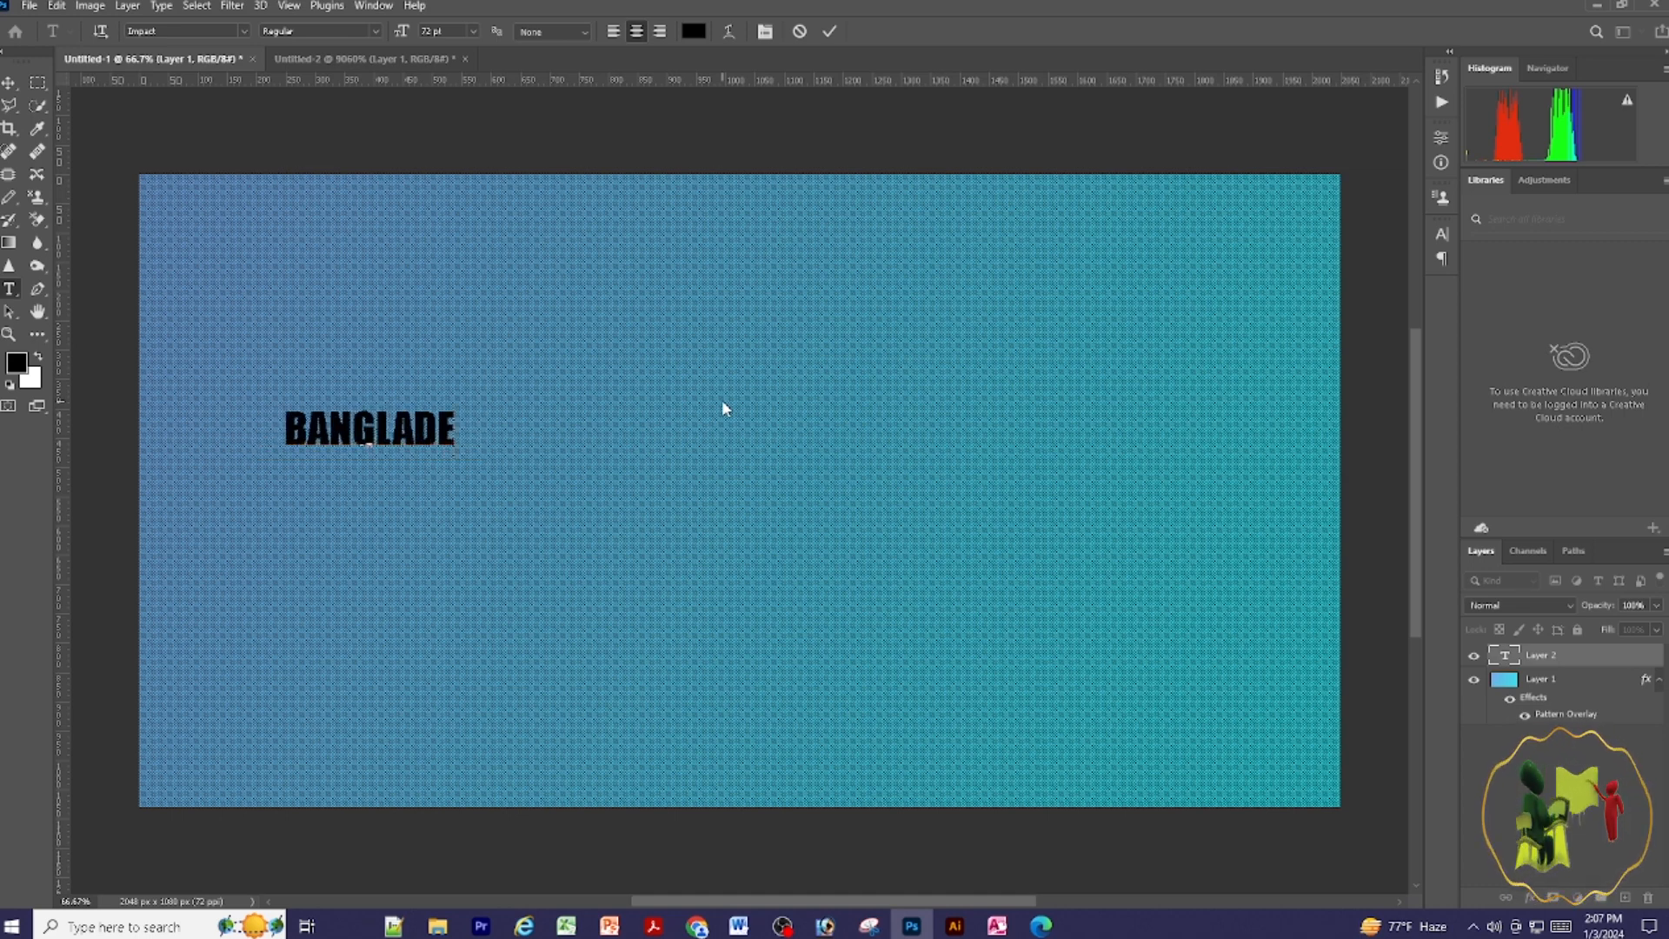
Scale the BANGLADESH text up to about 476% and place it across the upper middle of the canvas.
left_click(8, 82)
key("ctrl+t")
left_click_drag(659, 559, 1248, 693)
mouse_move(630, 352)
left_mouse_down()
mouse_move(577, 269)
mouse_move(641, 351)
left_mouse_up()
left_click_drag(1225, 545, 1301, 561)
left_click_drag(920, 418, 905, 410)
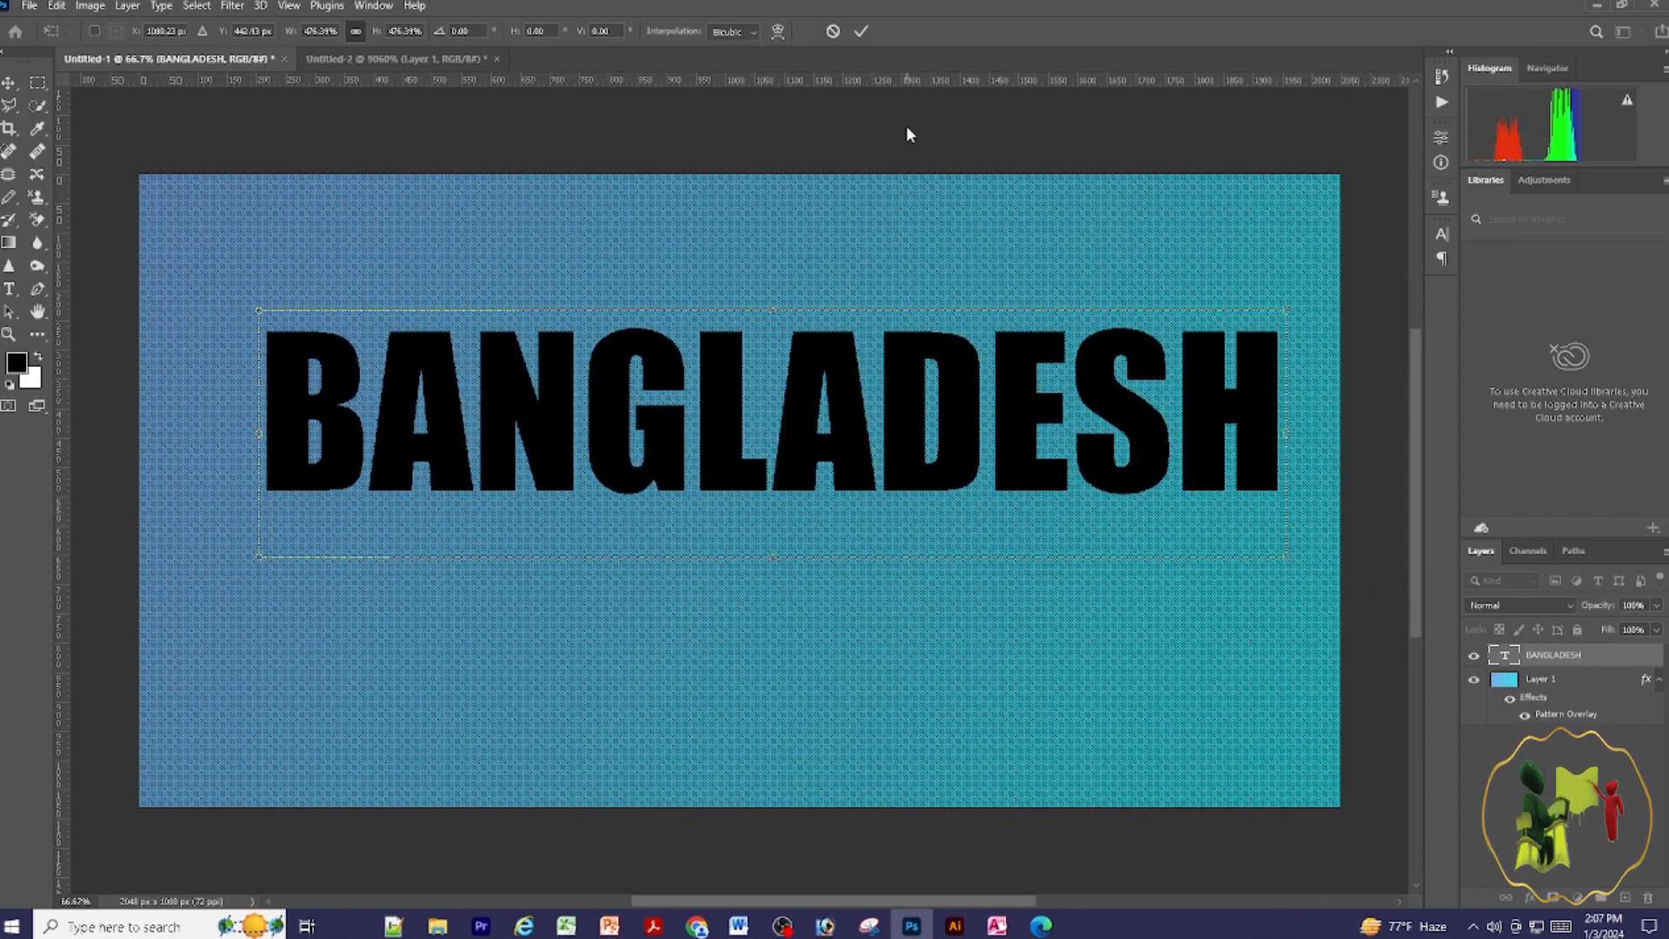
left_click(862, 35)
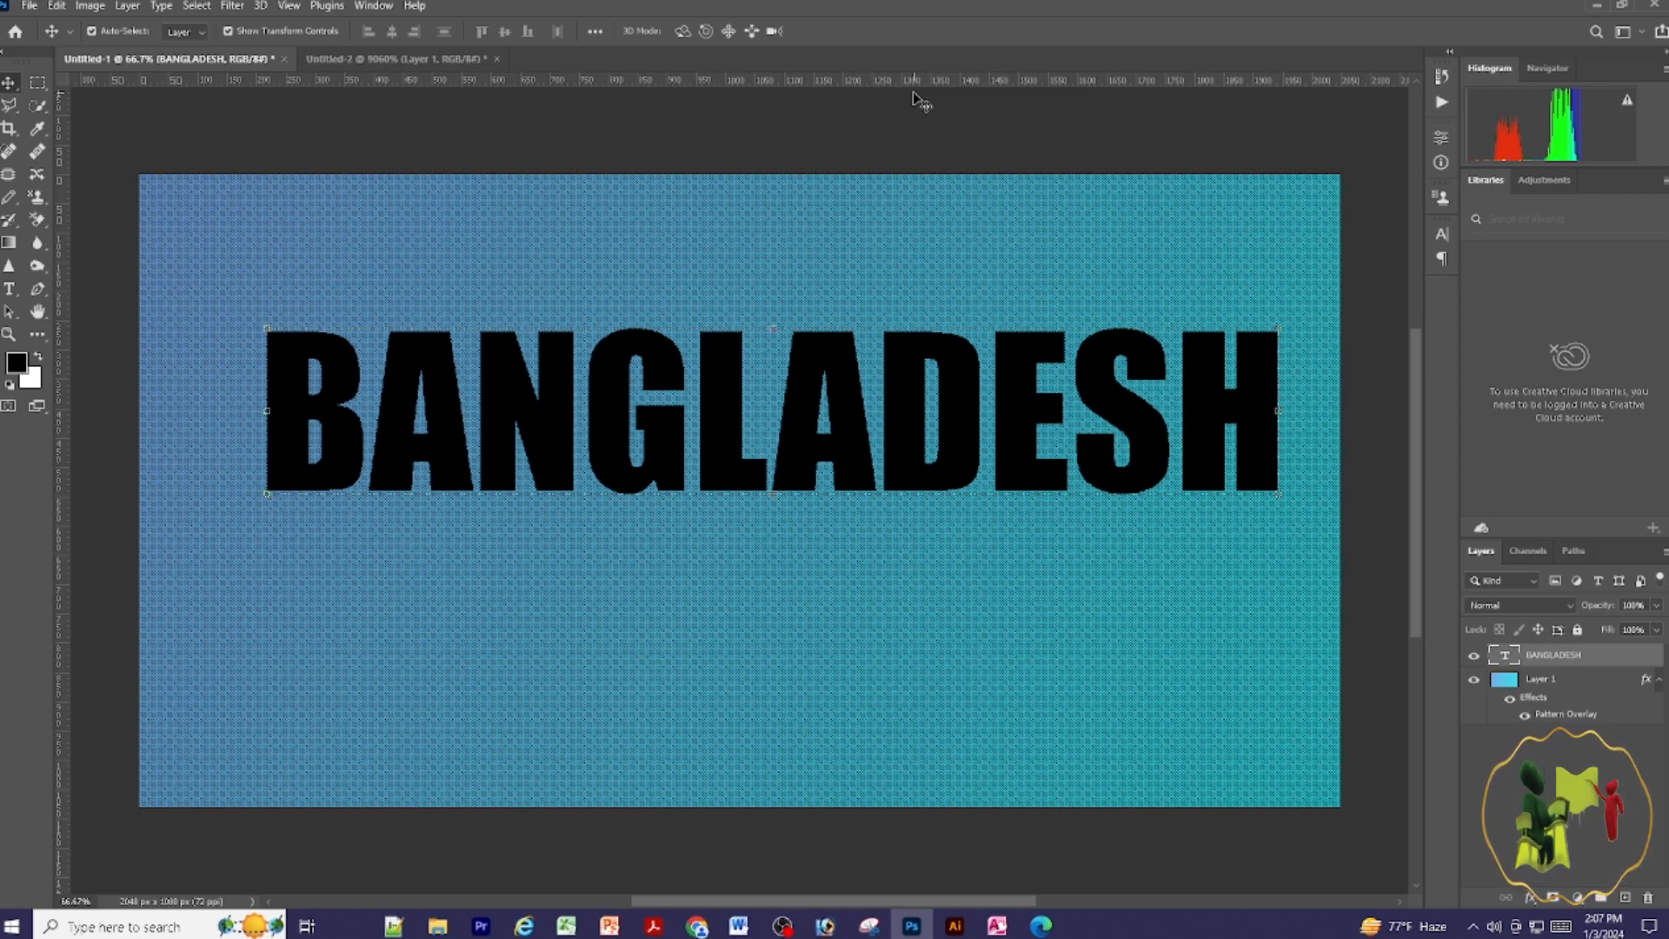
Set the fill of the BANGLADESH text layer to 0%.
left_click(1657, 630)
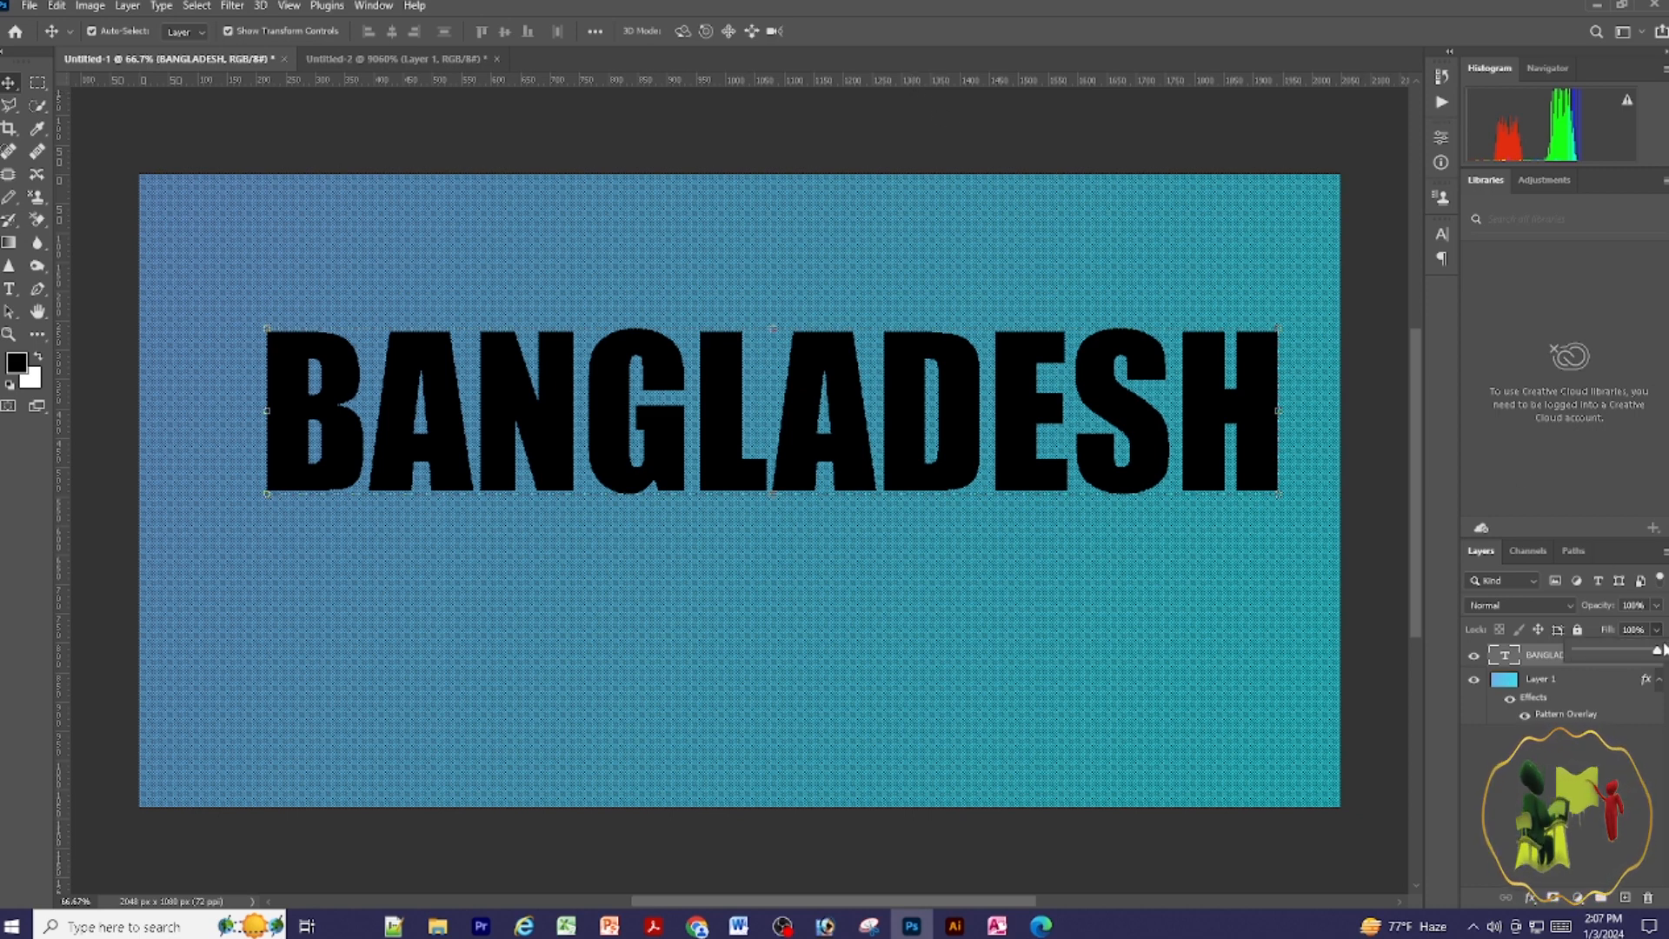
left_click_drag(1658, 651, 1558, 660)
left_click(1553, 664)
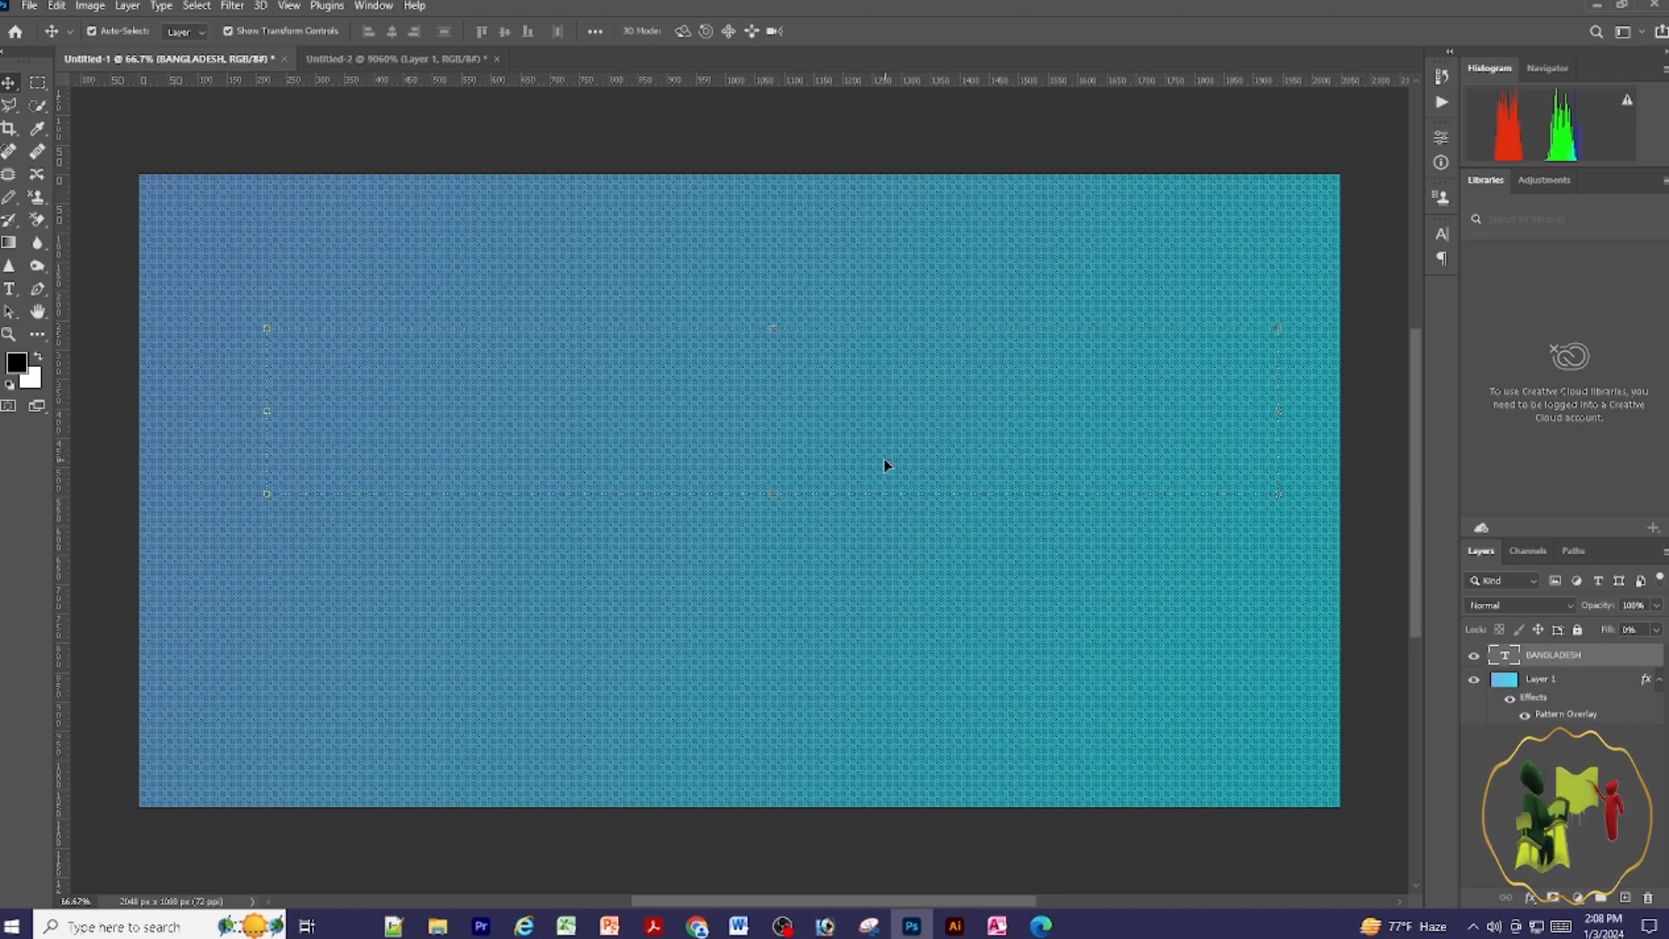
Give the text layer a Drop Shadow with about 63% opacity and the fifth preset contour.
double_click(1608, 654)
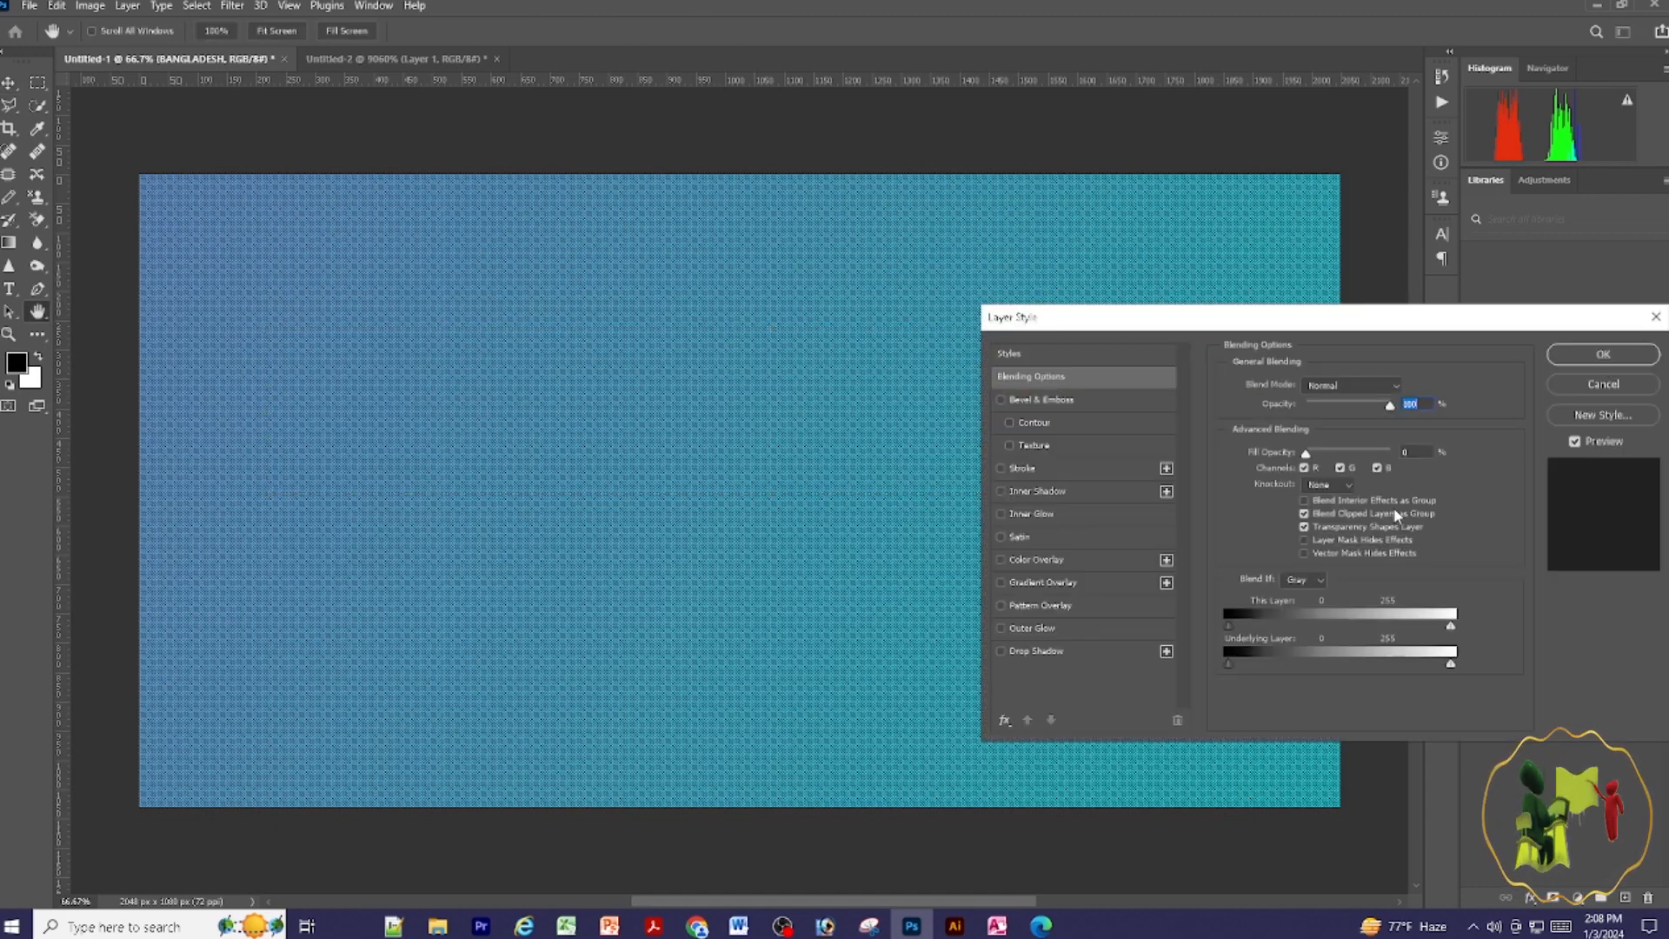
left_click(1081, 649)
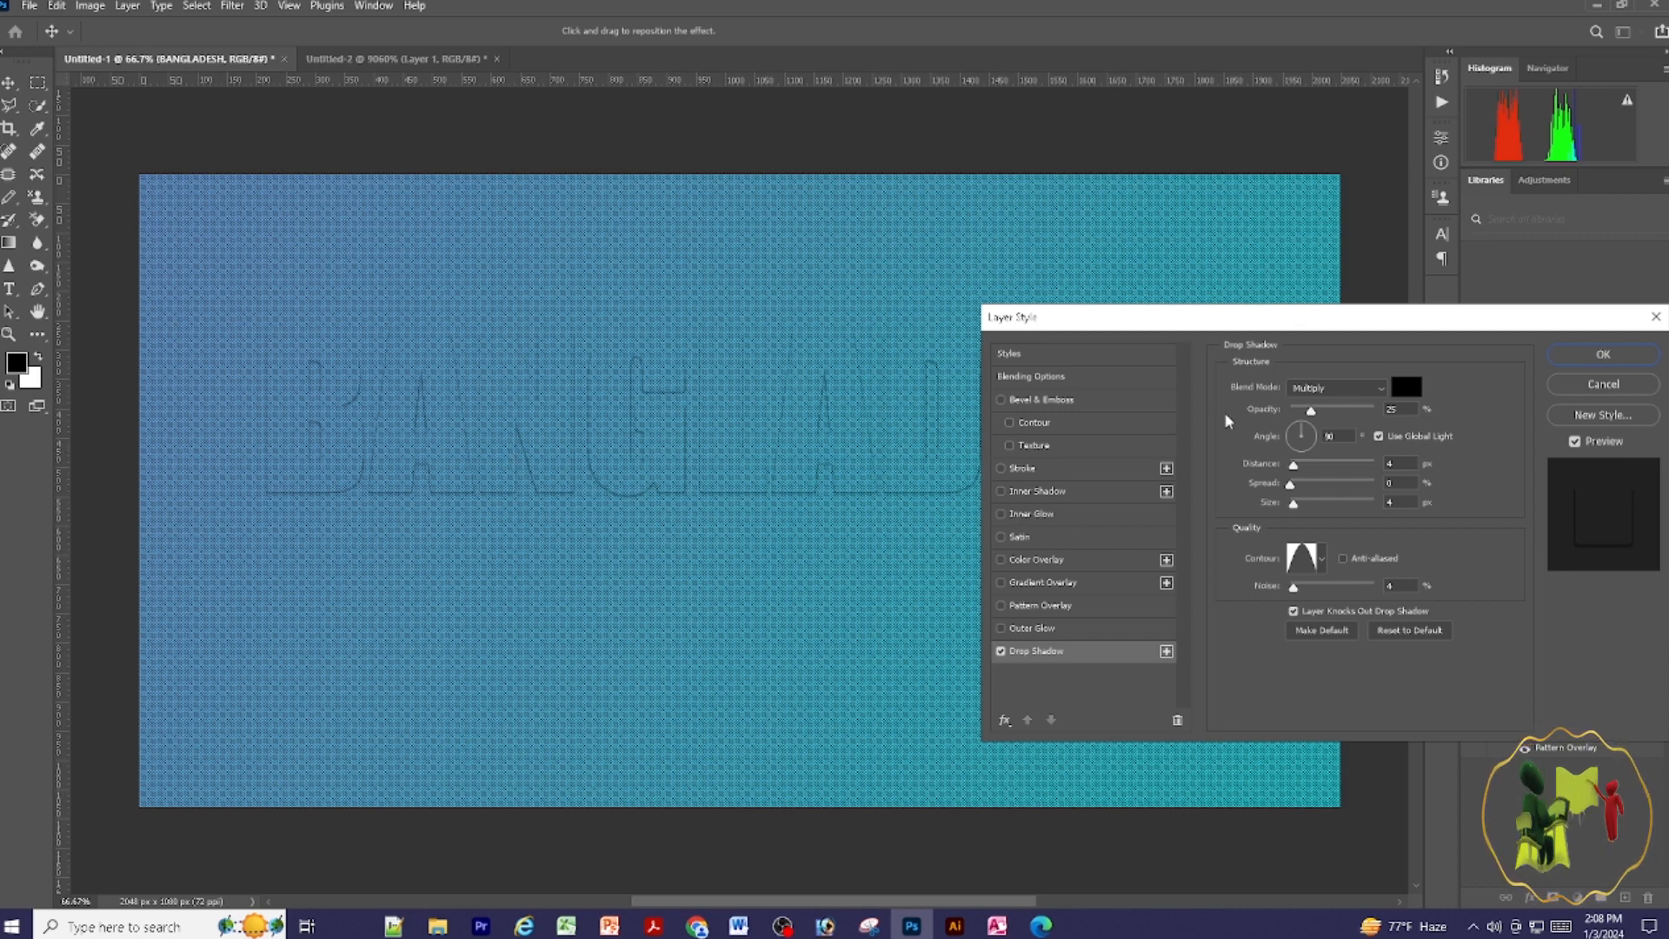
left_click_drag(1311, 413, 1345, 427)
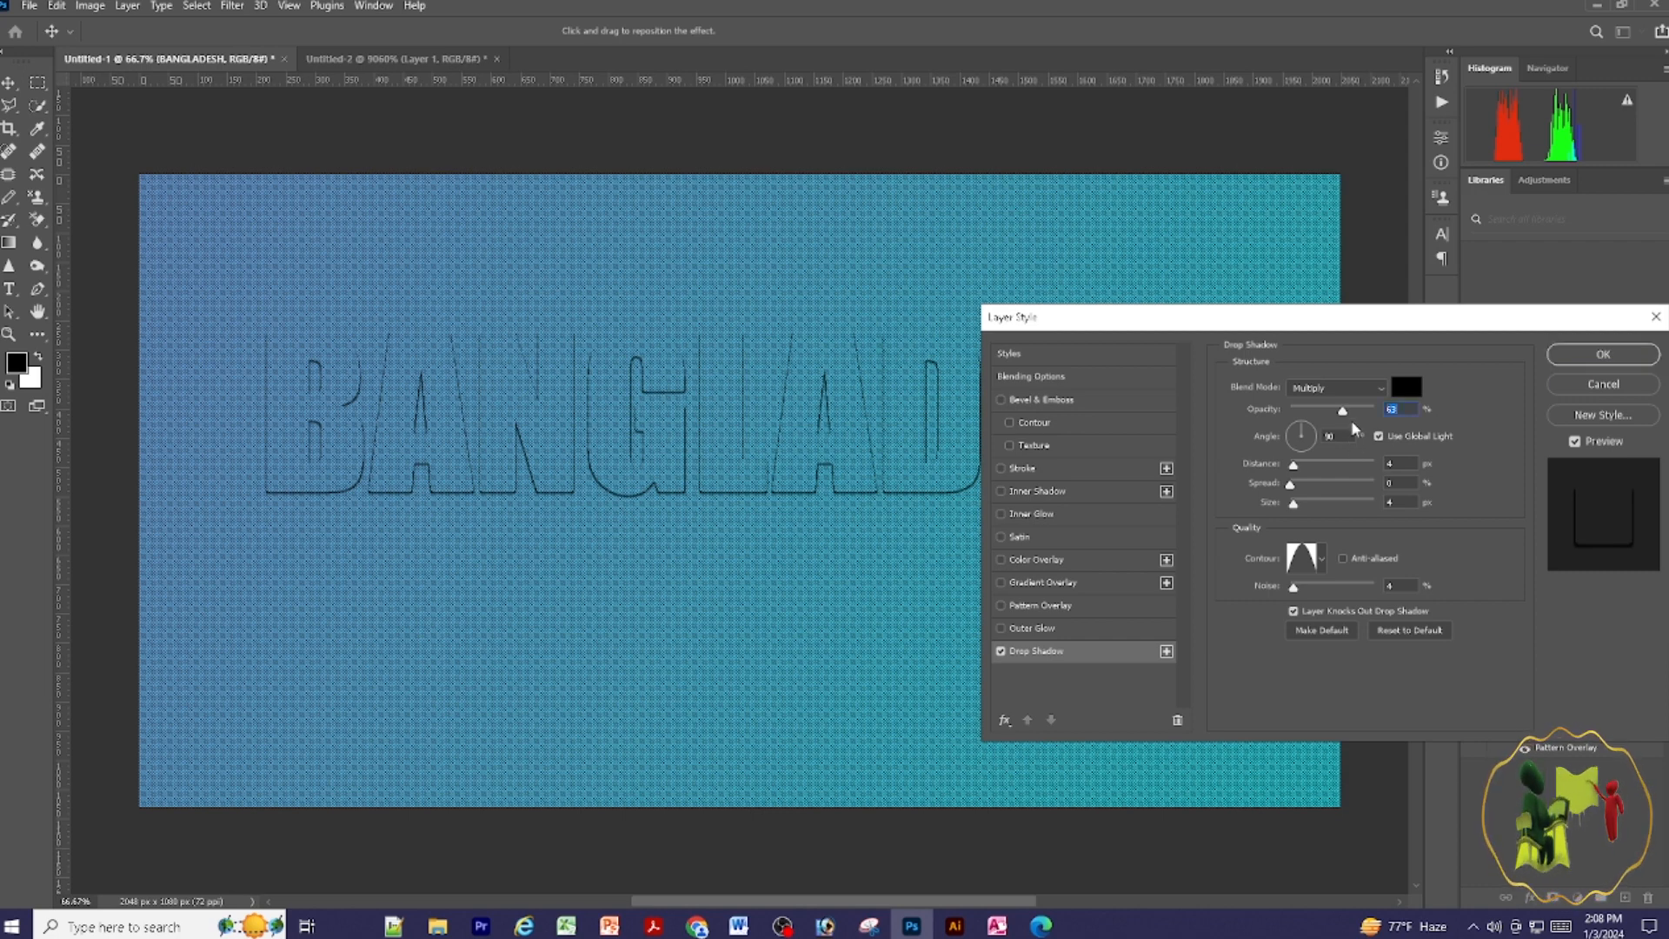
left_click(1322, 559)
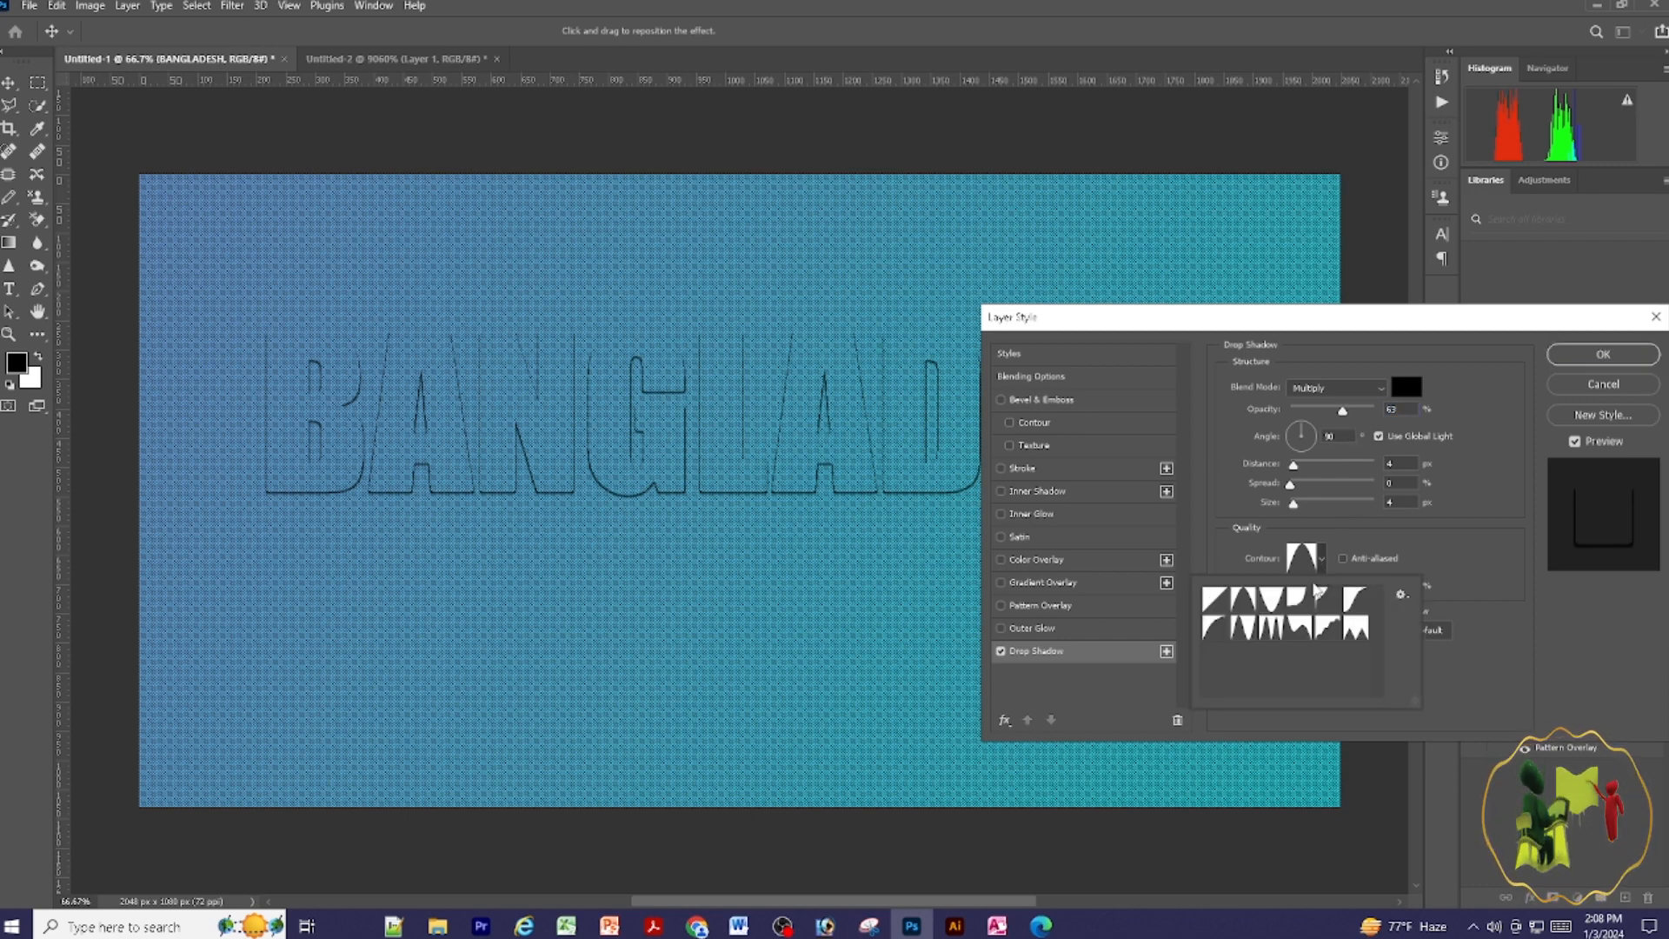
left_click(1330, 630)
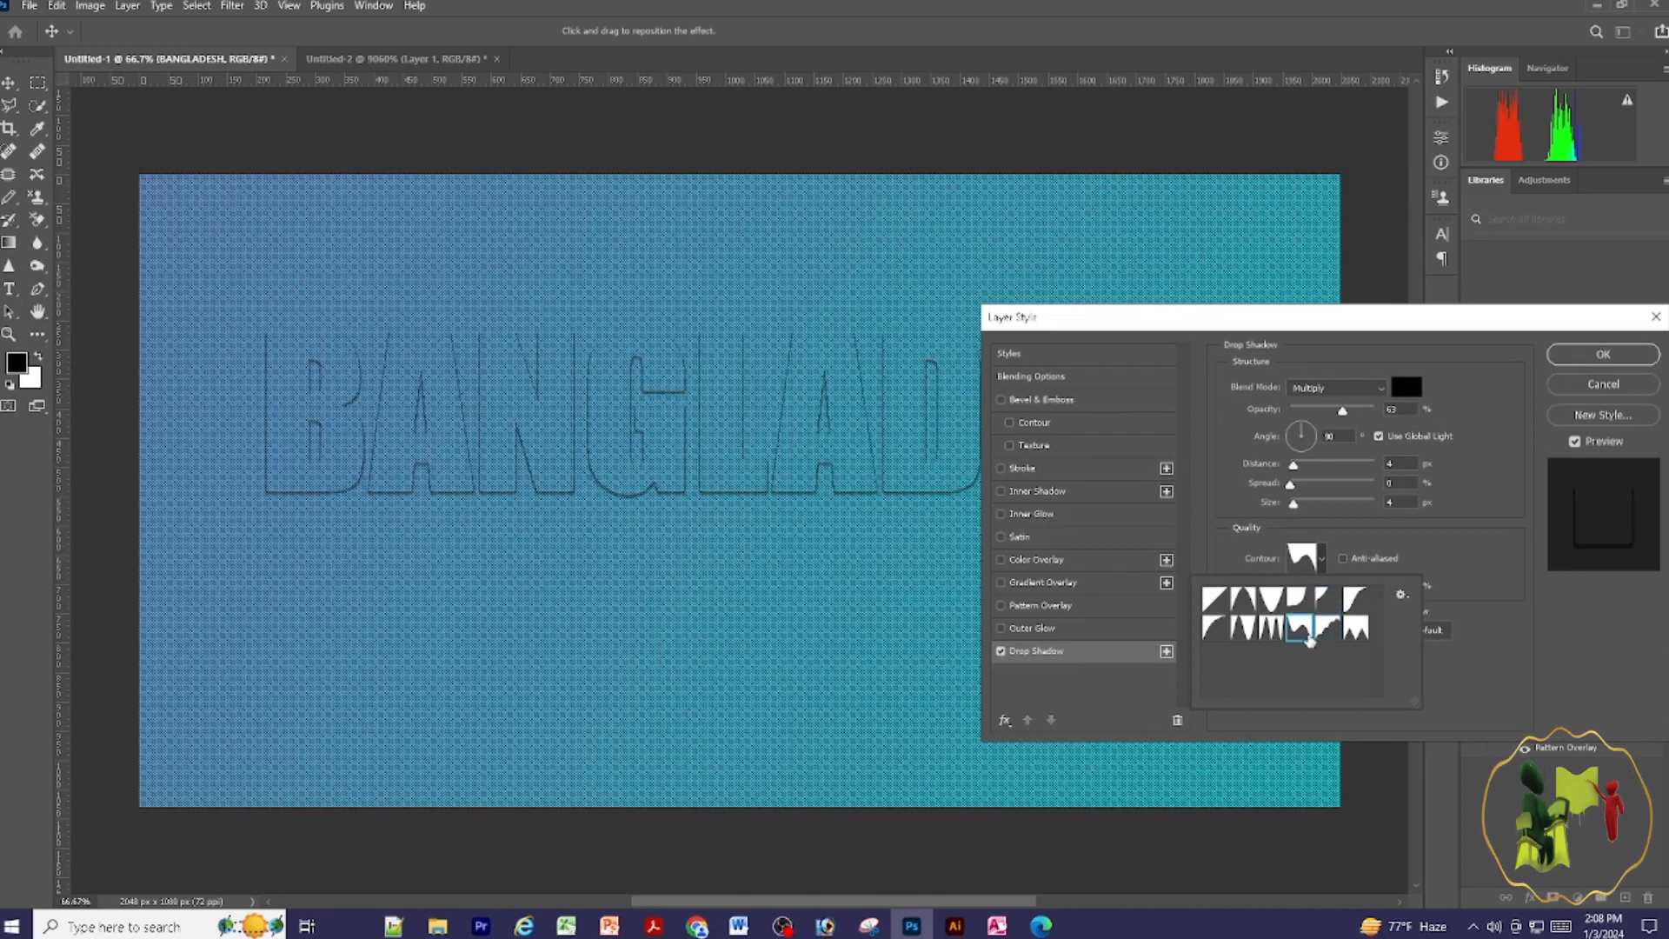
left_click(1323, 609)
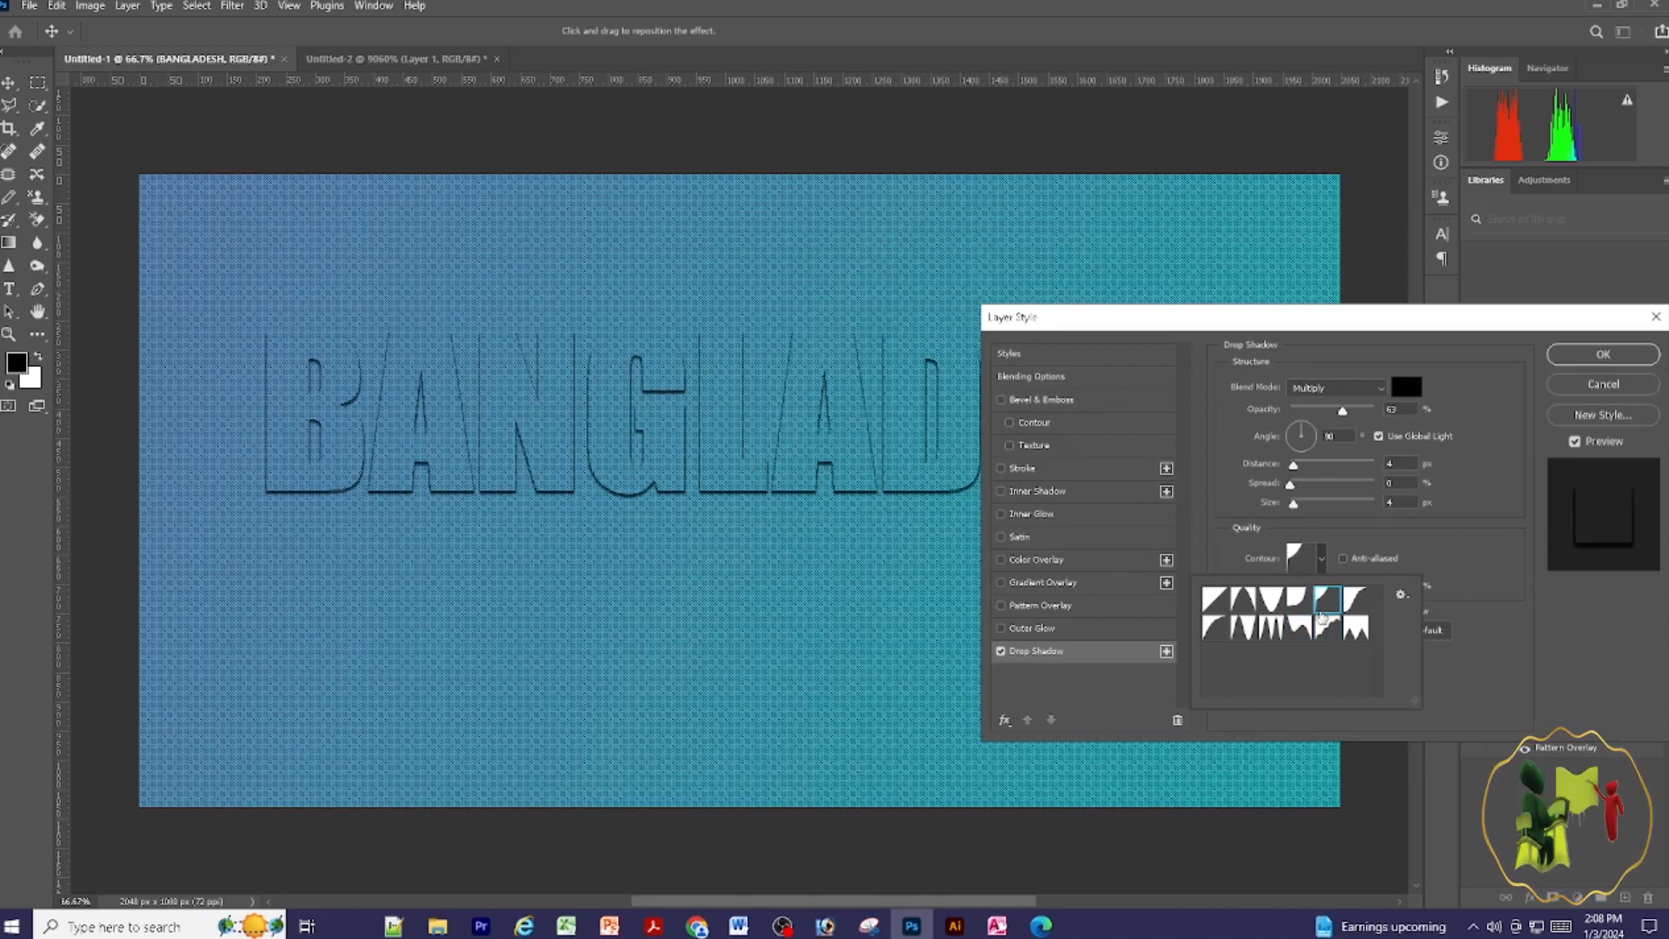
Add a Bevel & Emboss effect to the text and raise its depth to about 199%.
left_click(1069, 401)
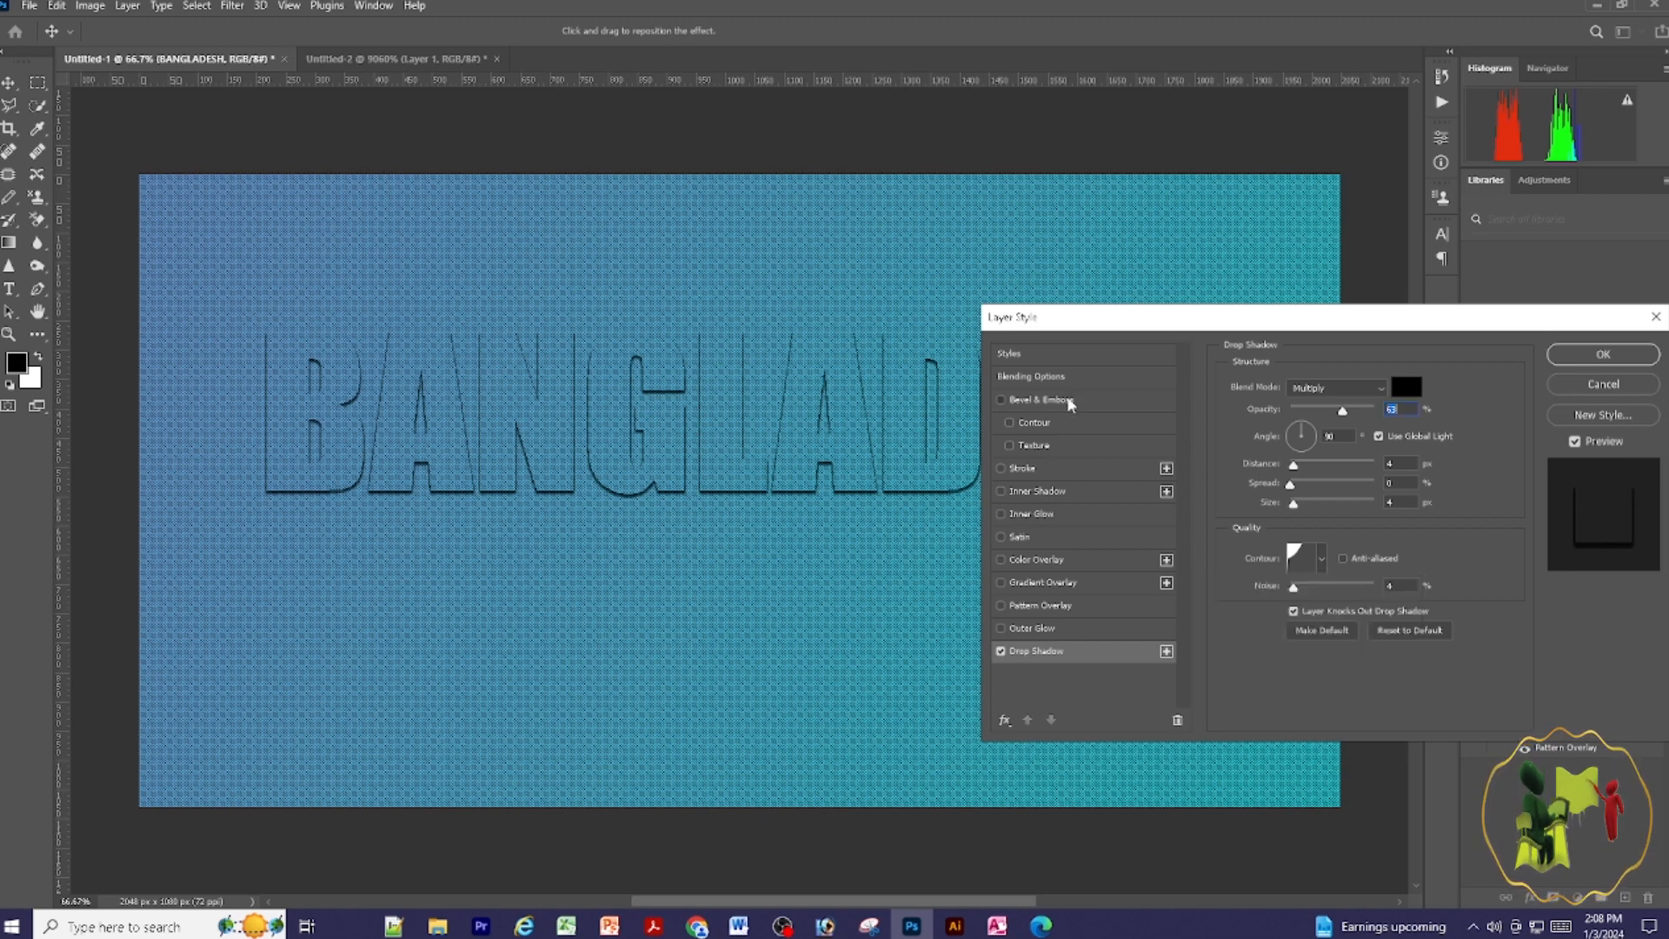
left_click(1070, 403)
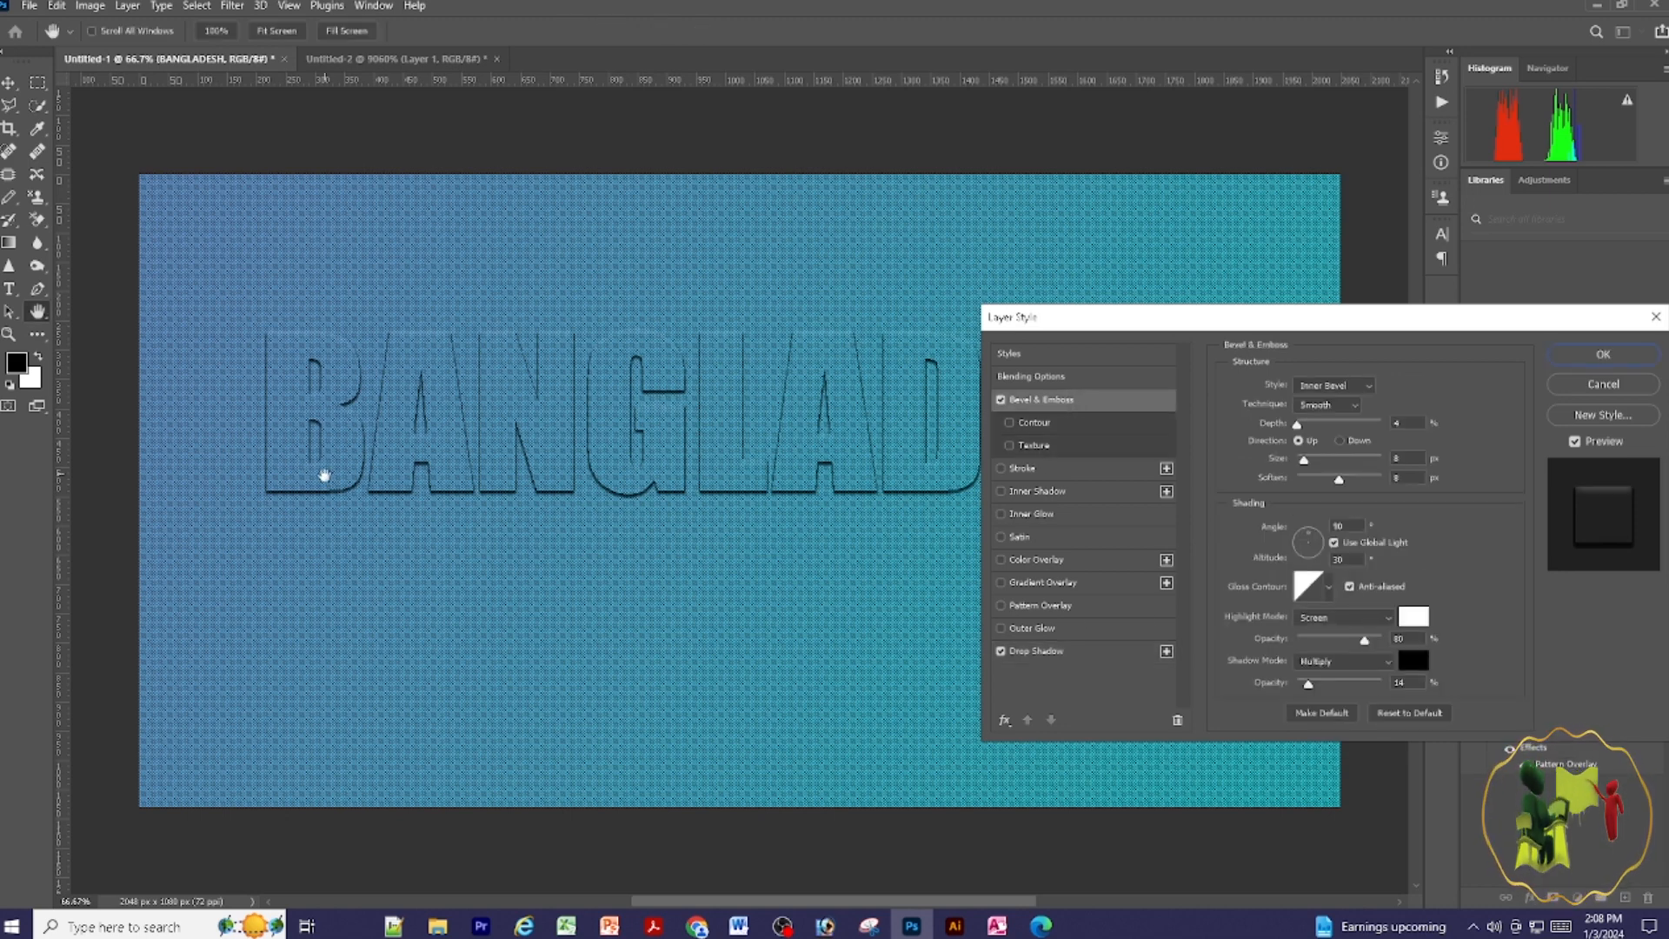
left_click_drag(1298, 424, 1313, 426)
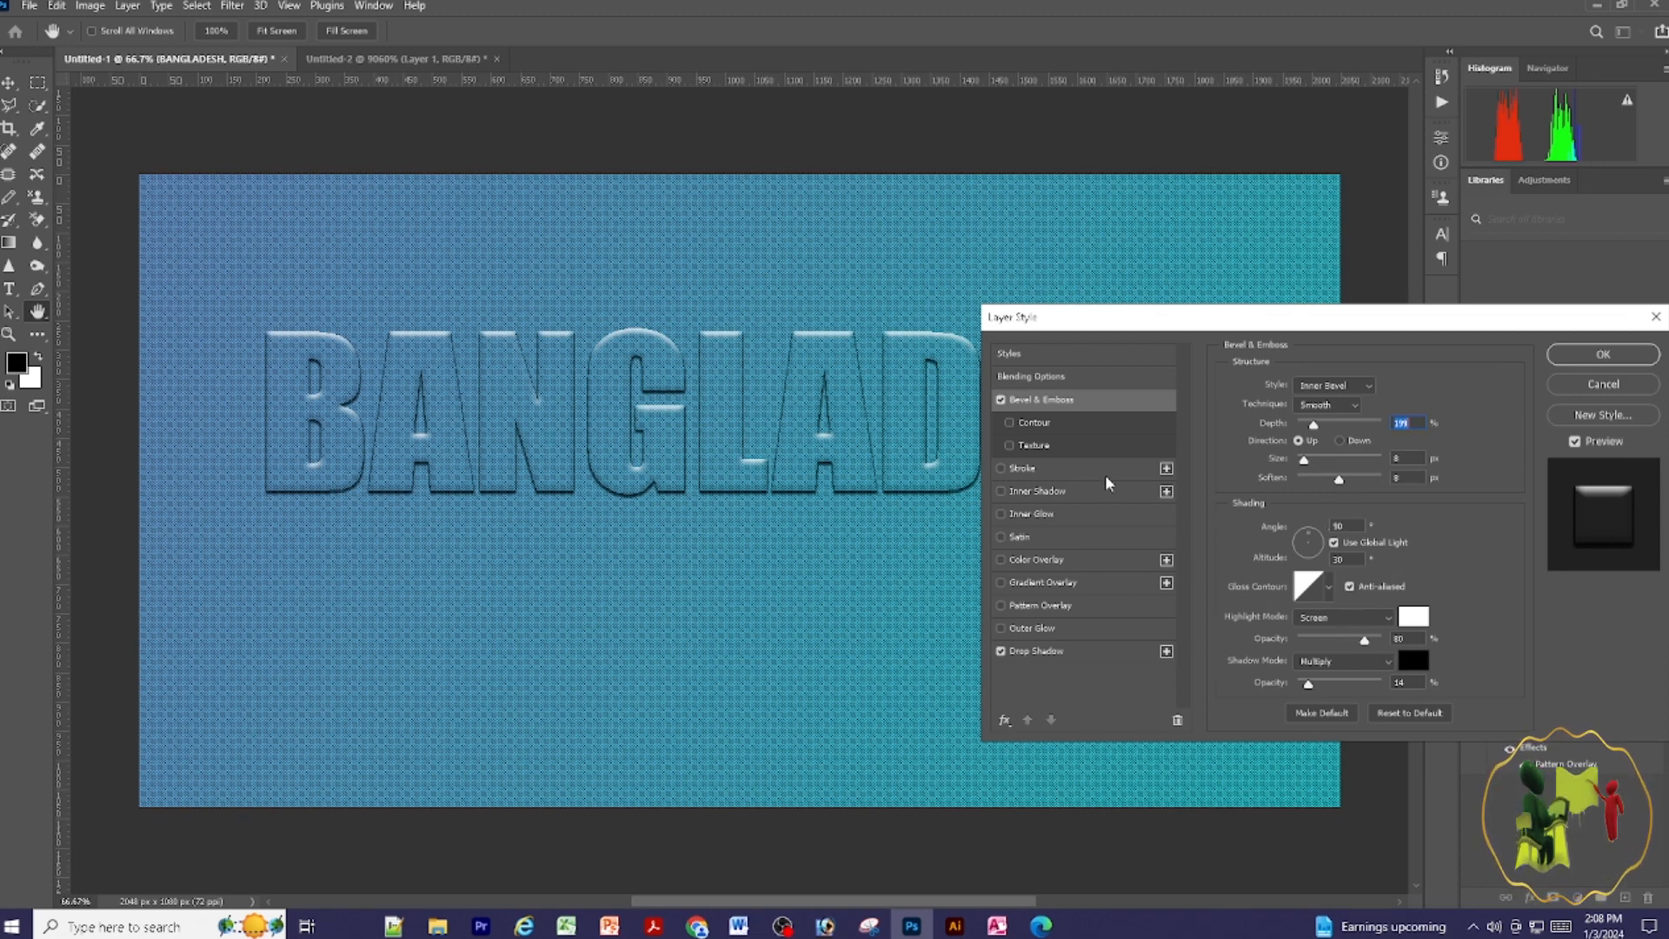
Leave Outer Glow off, add an Inner Glow at 28% opacity to the text, and apply the layer style.
left_click(1055, 631)
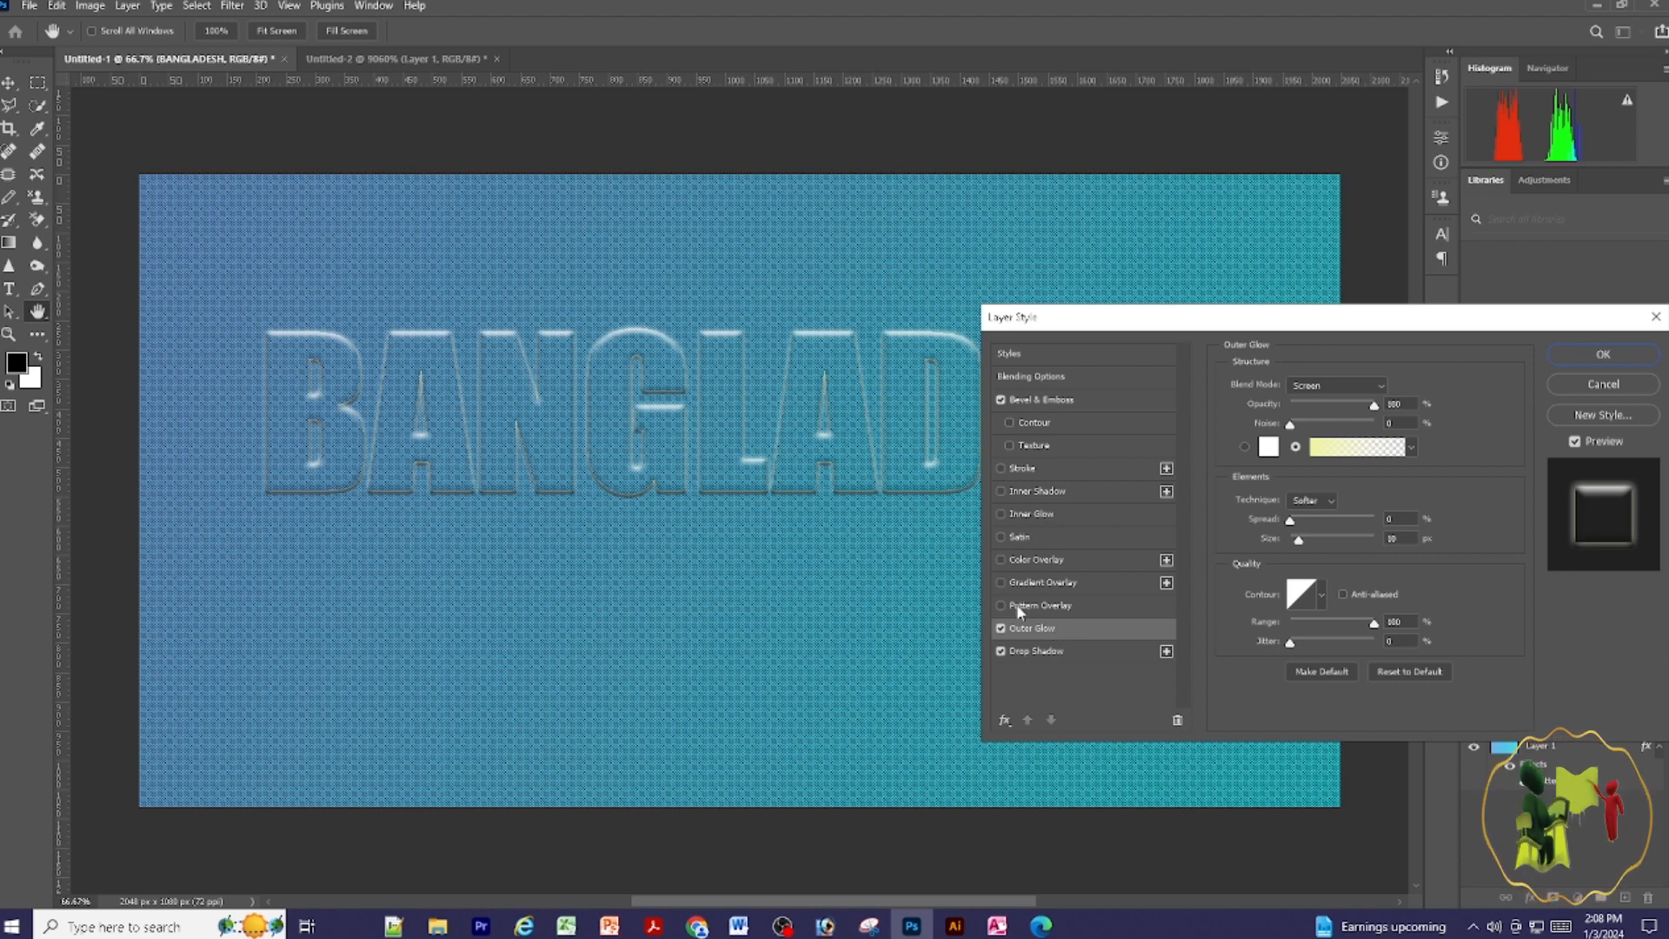
left_click(1001, 629)
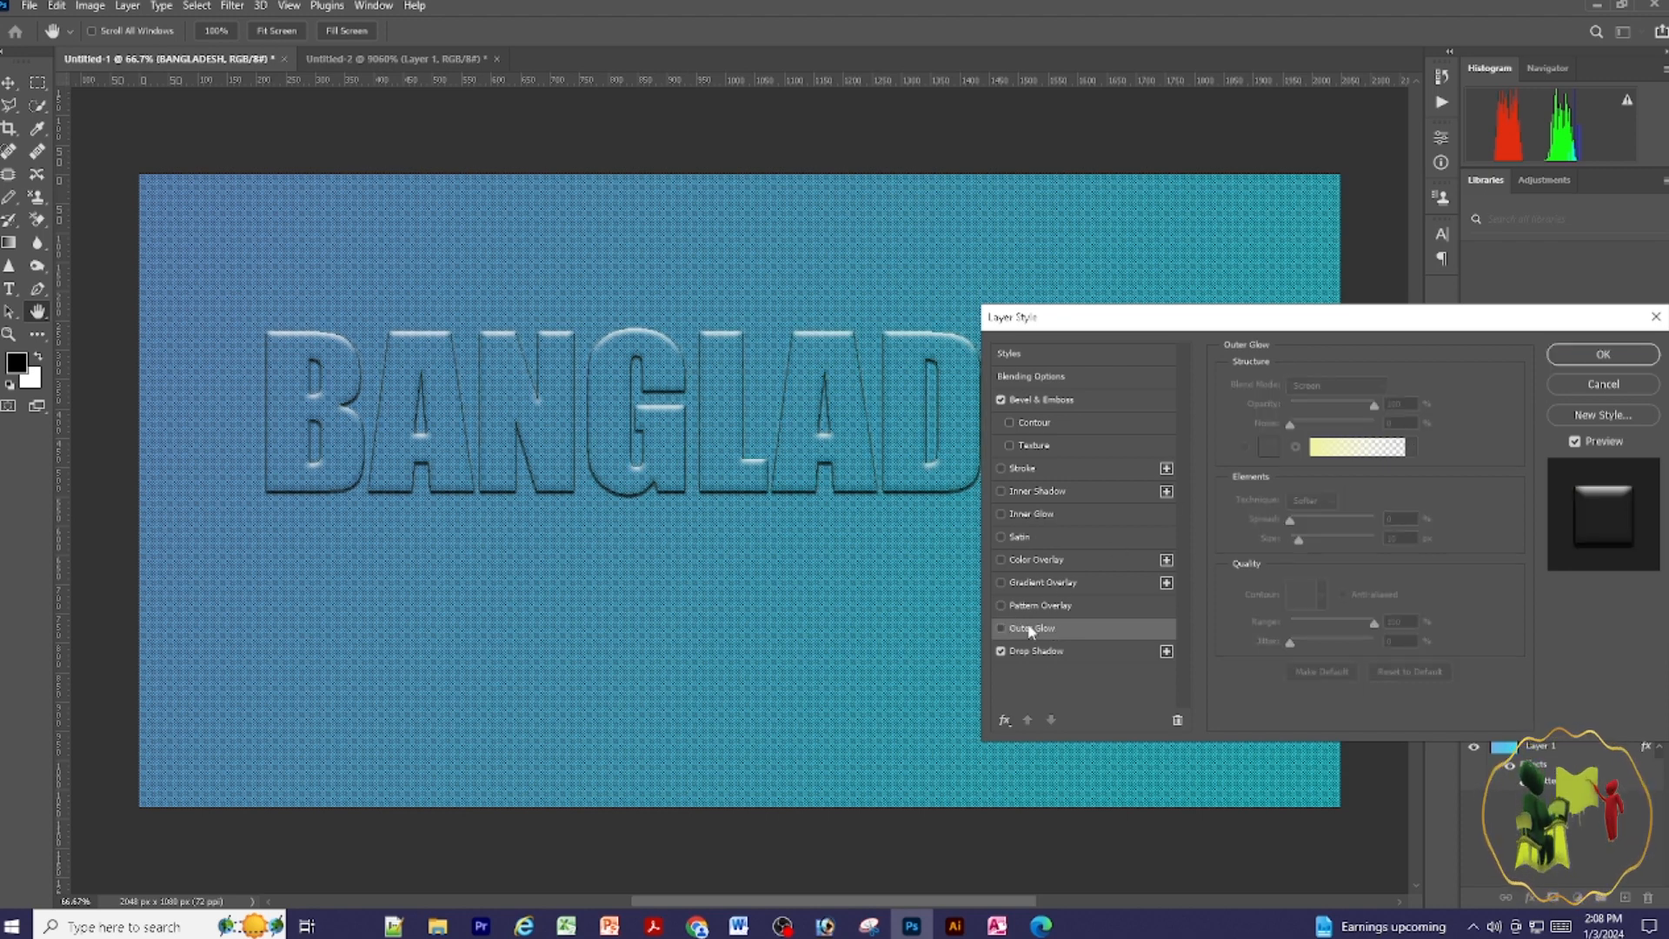
left_click(1061, 515)
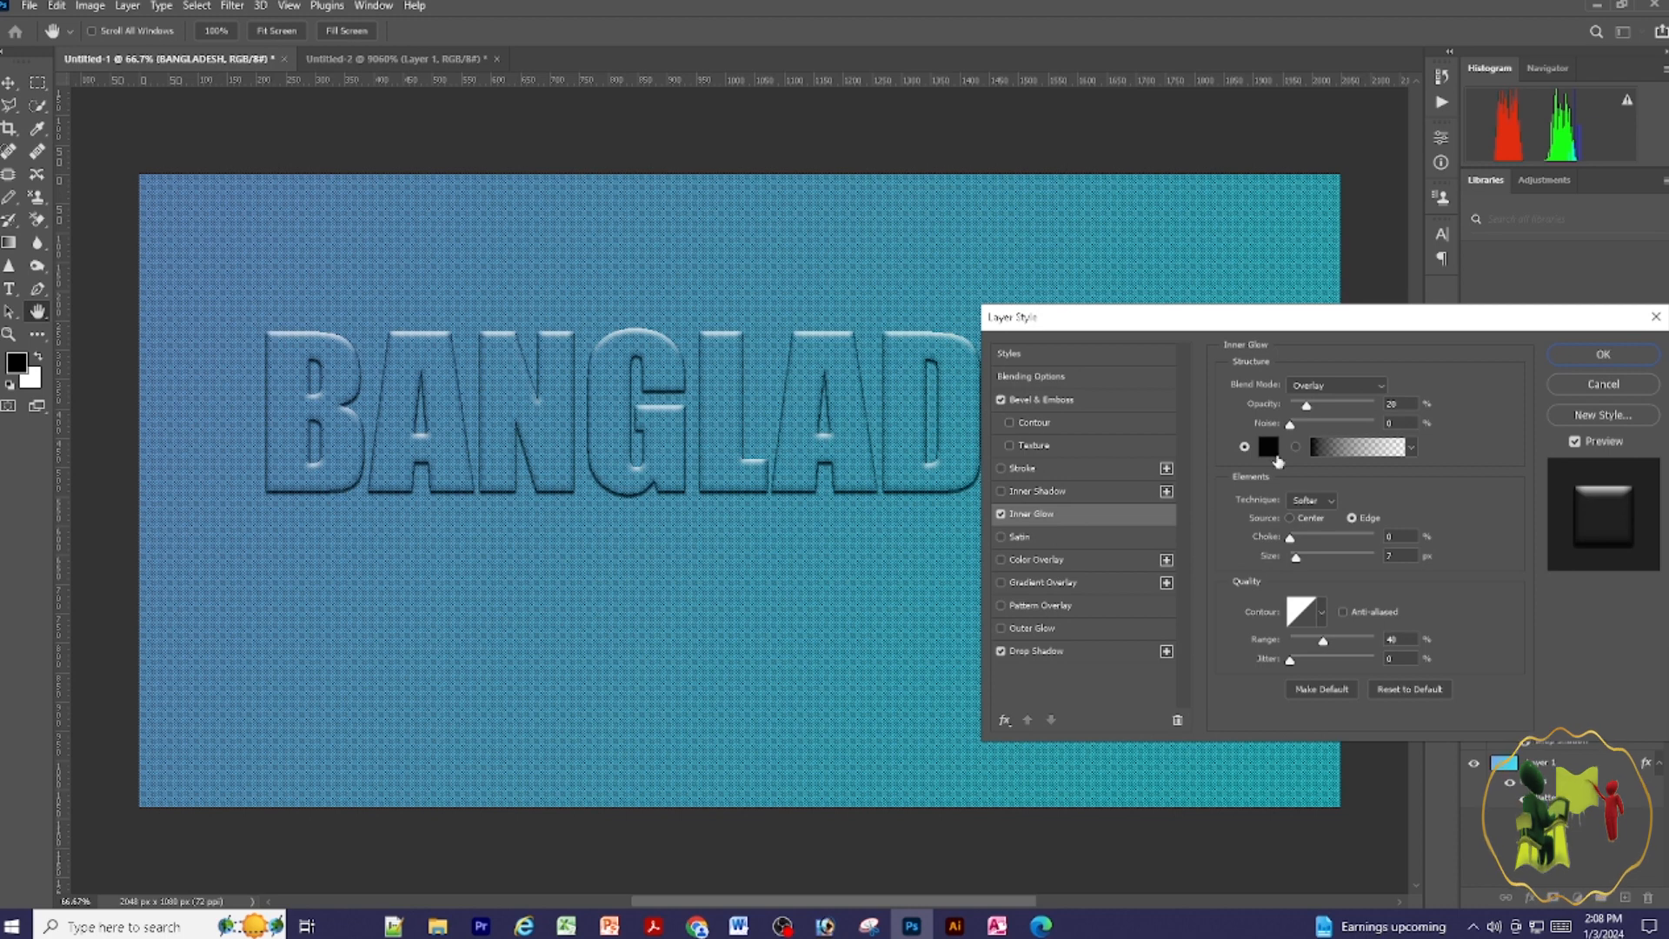
left_click(1315, 408)
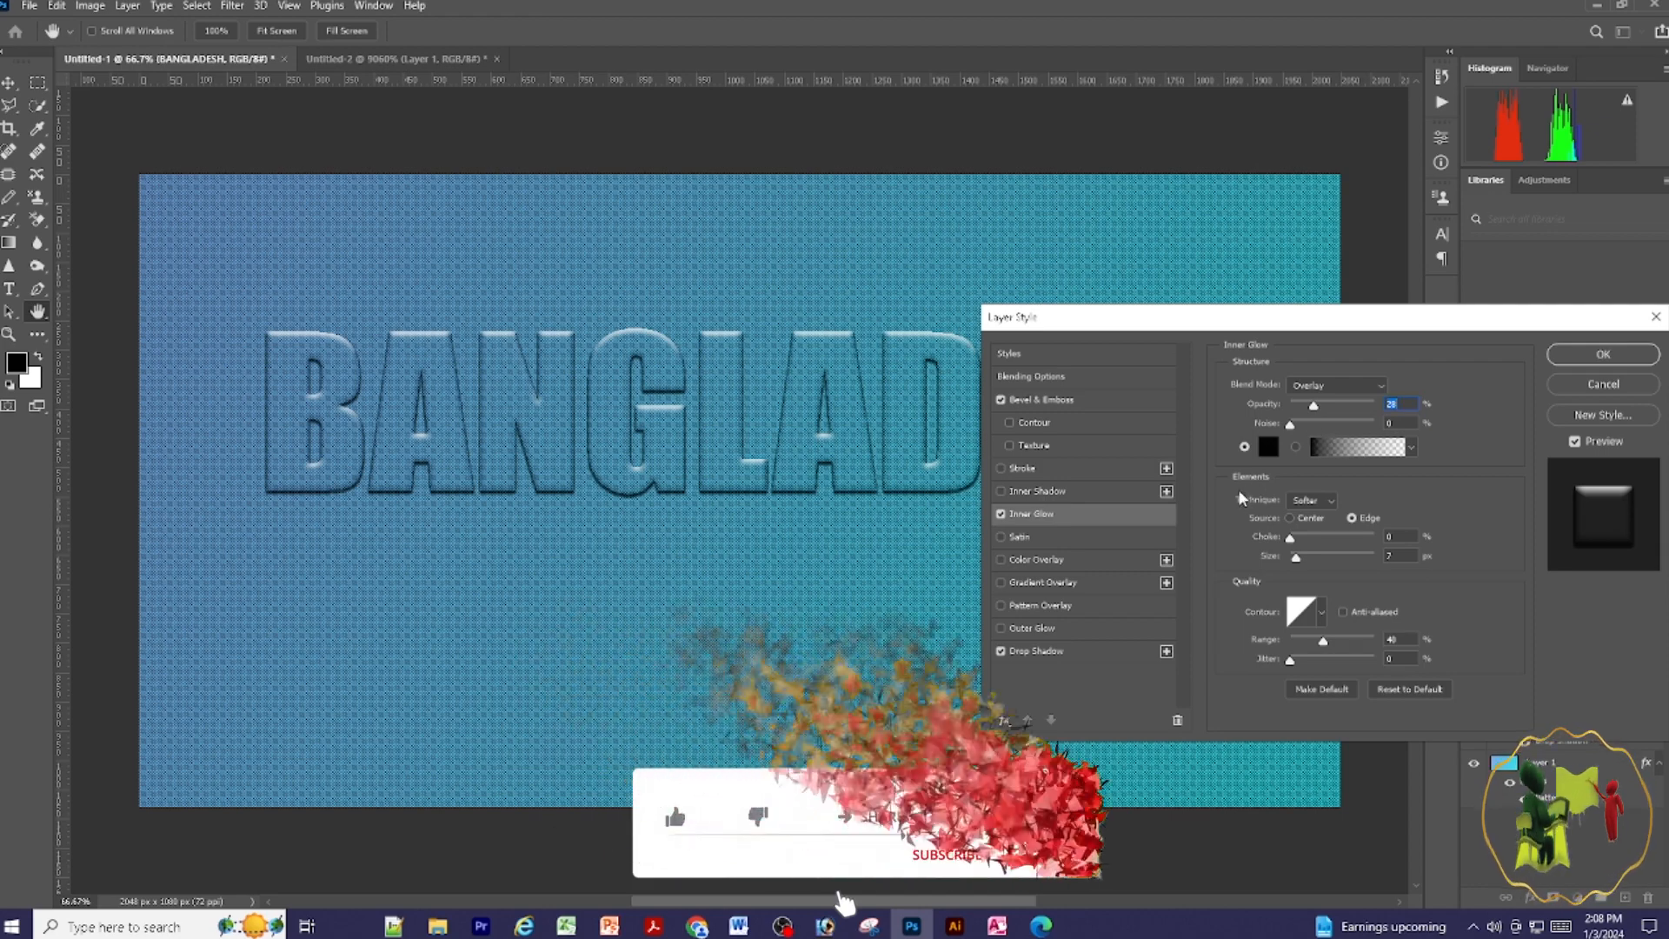
left_click(1599, 357)
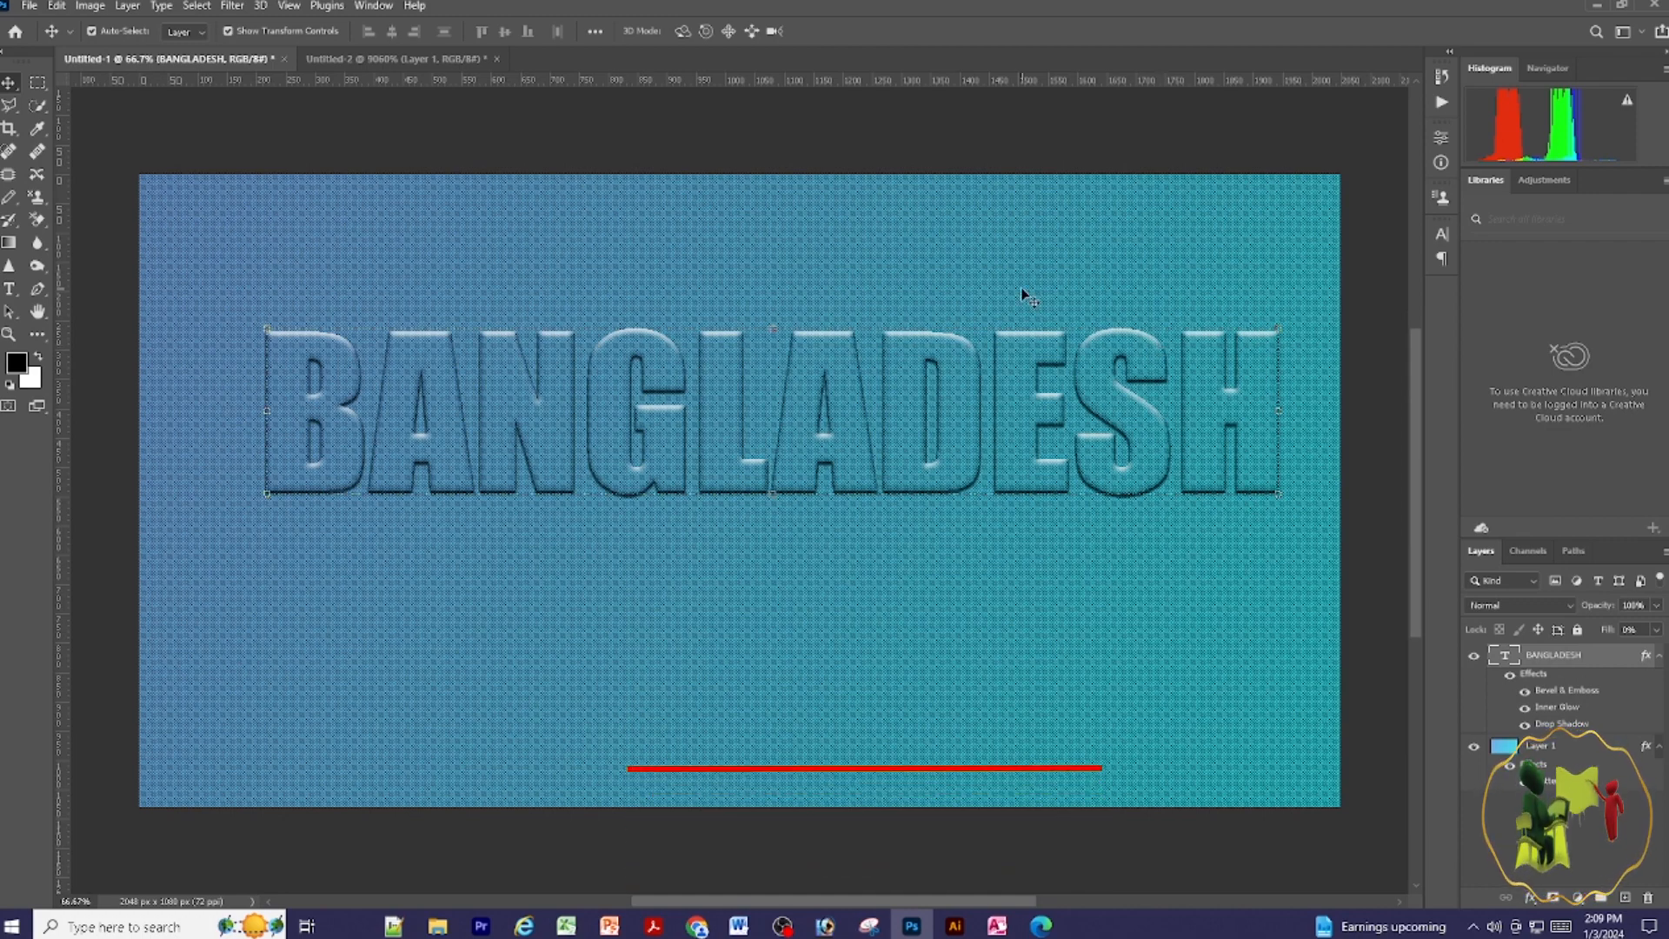
Minimize Photoshop to the desktop and refresh the desktop twice.
left_click(1596, 7)
right_click(1028, 180)
left_click(1087, 233)
right_click(912, 252)
left_click(975, 306)
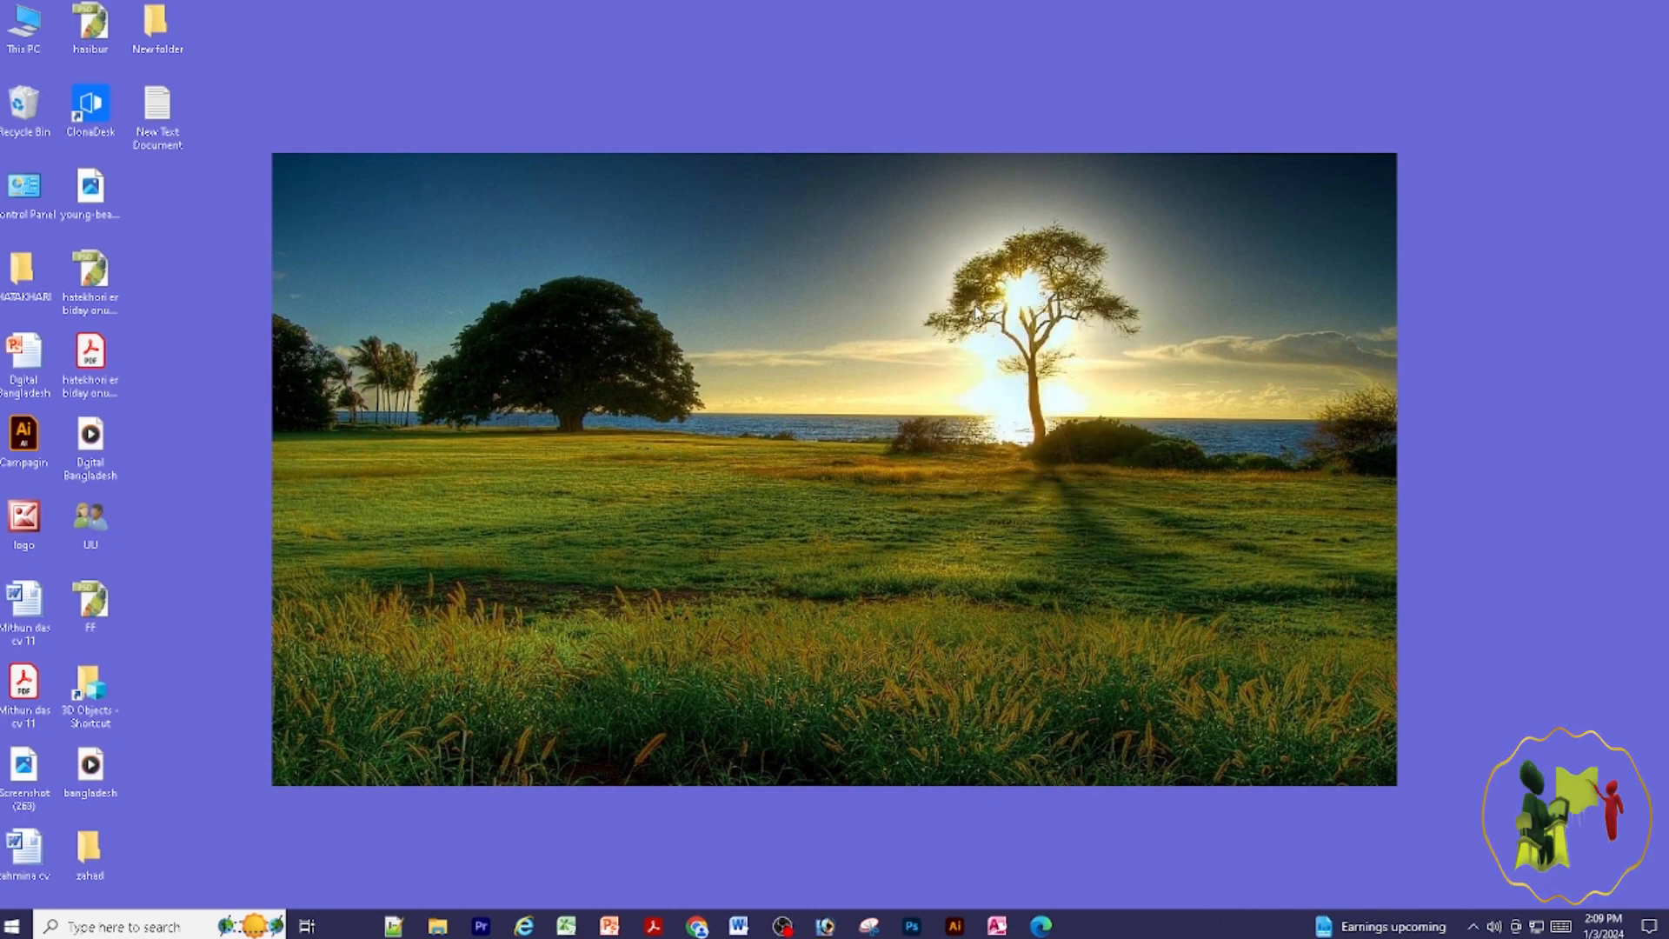